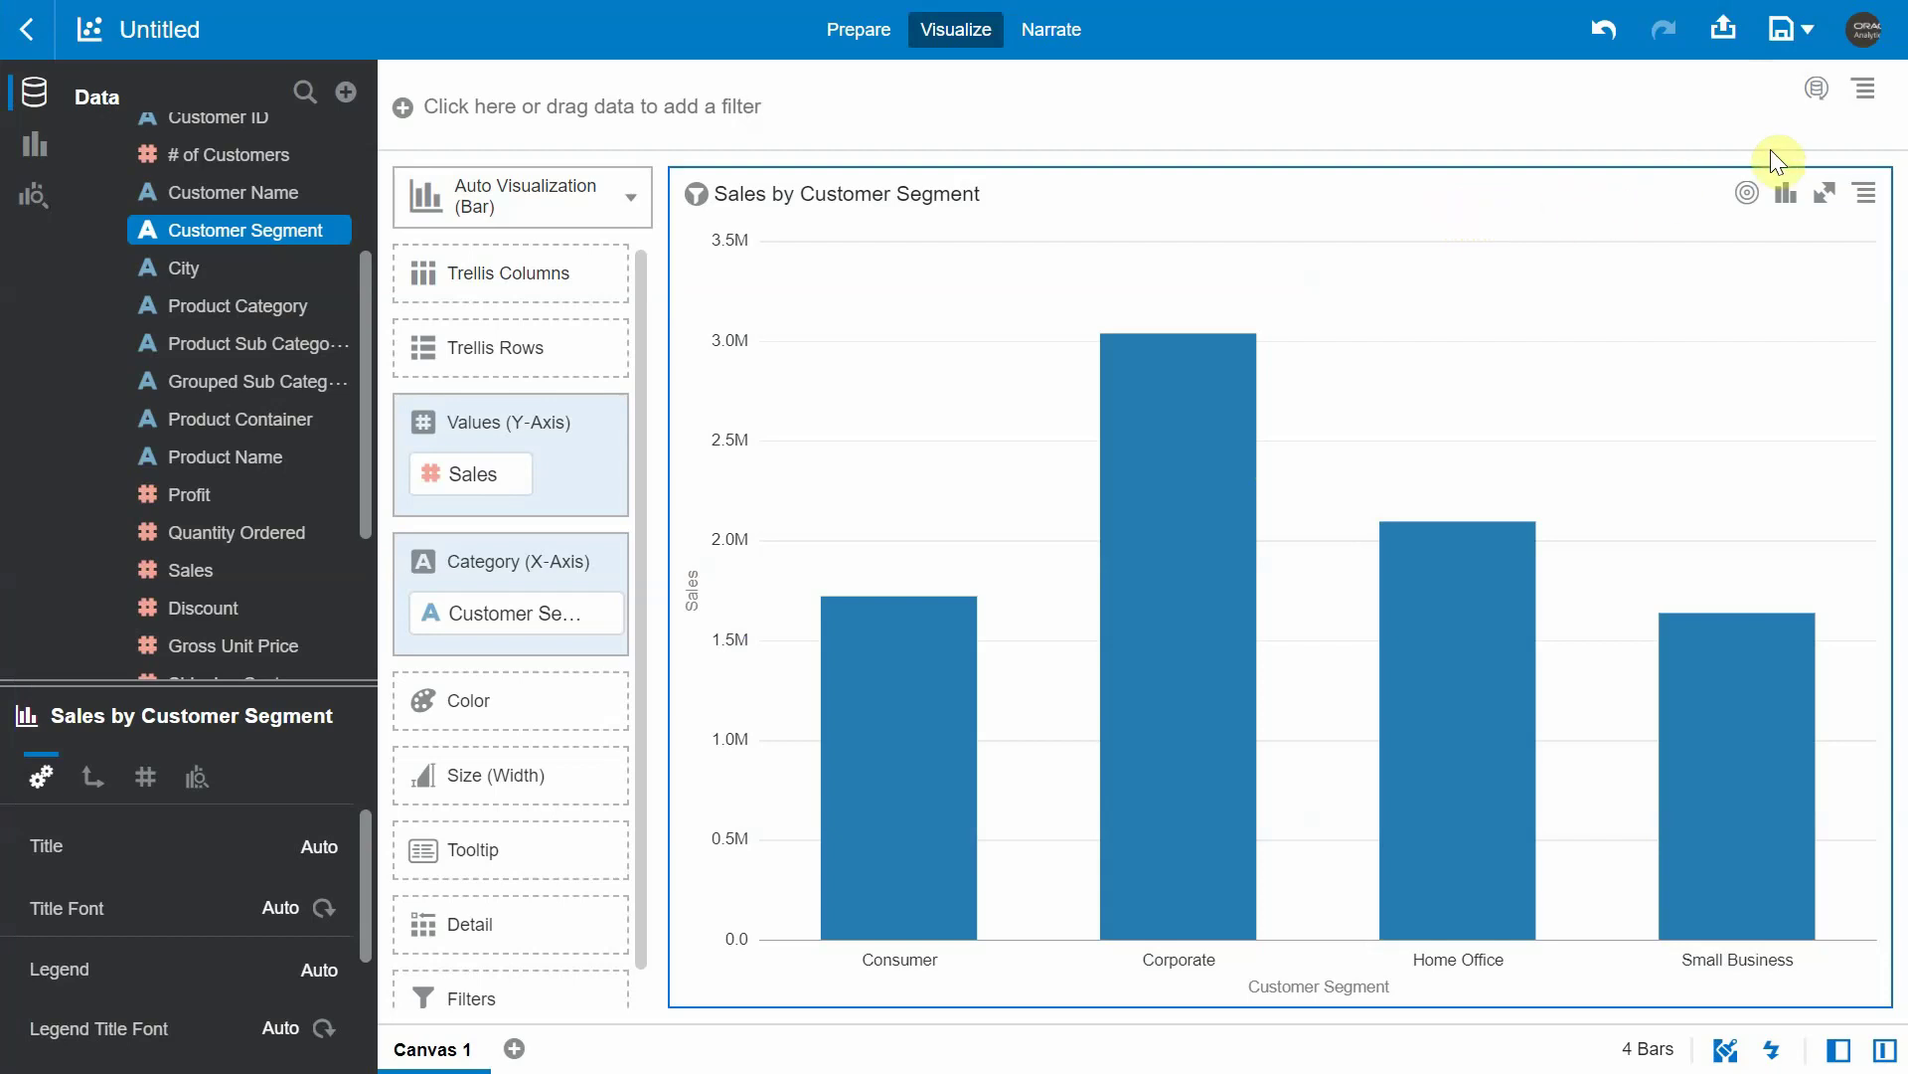
- Add a new data action to the chart project from the menu's Data Actions settings
click(1871, 92)
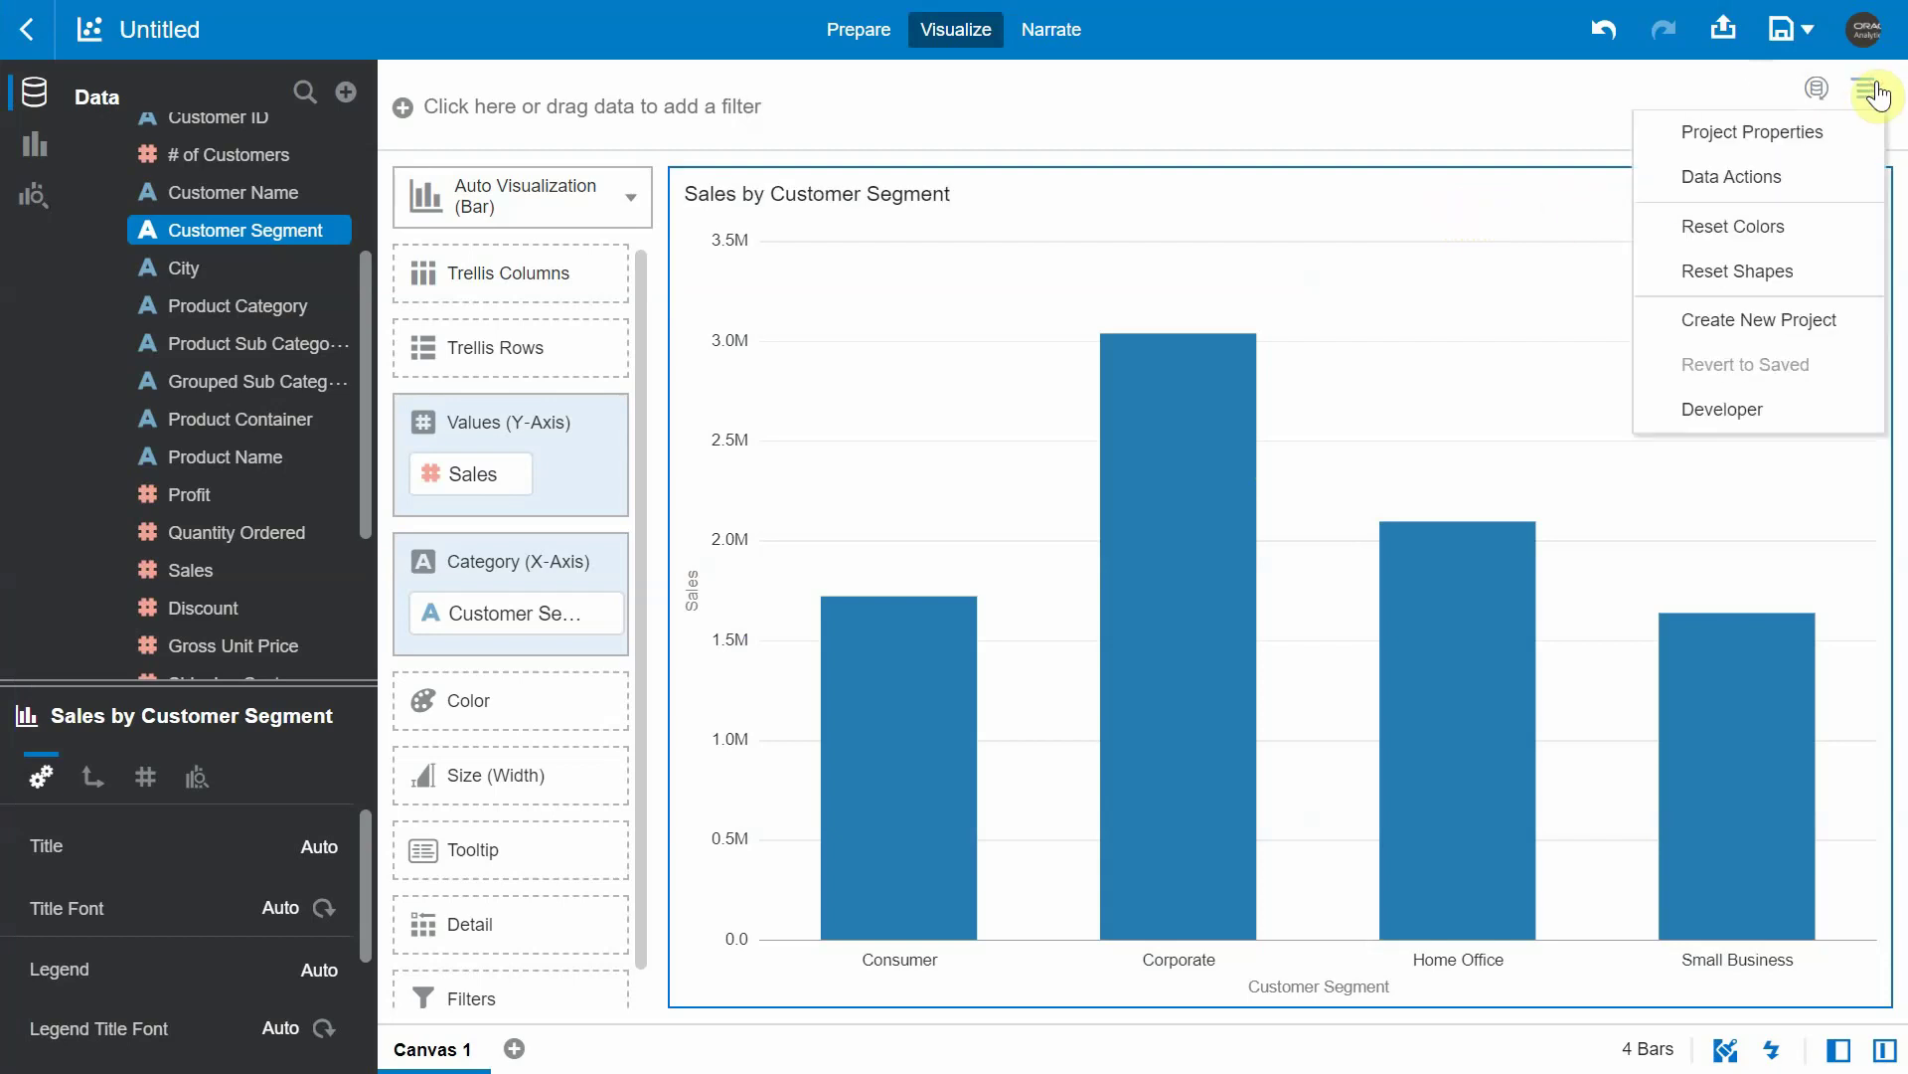
click(1804, 189)
drag(1765, 195, 1729, 188)
click(1805, 241)
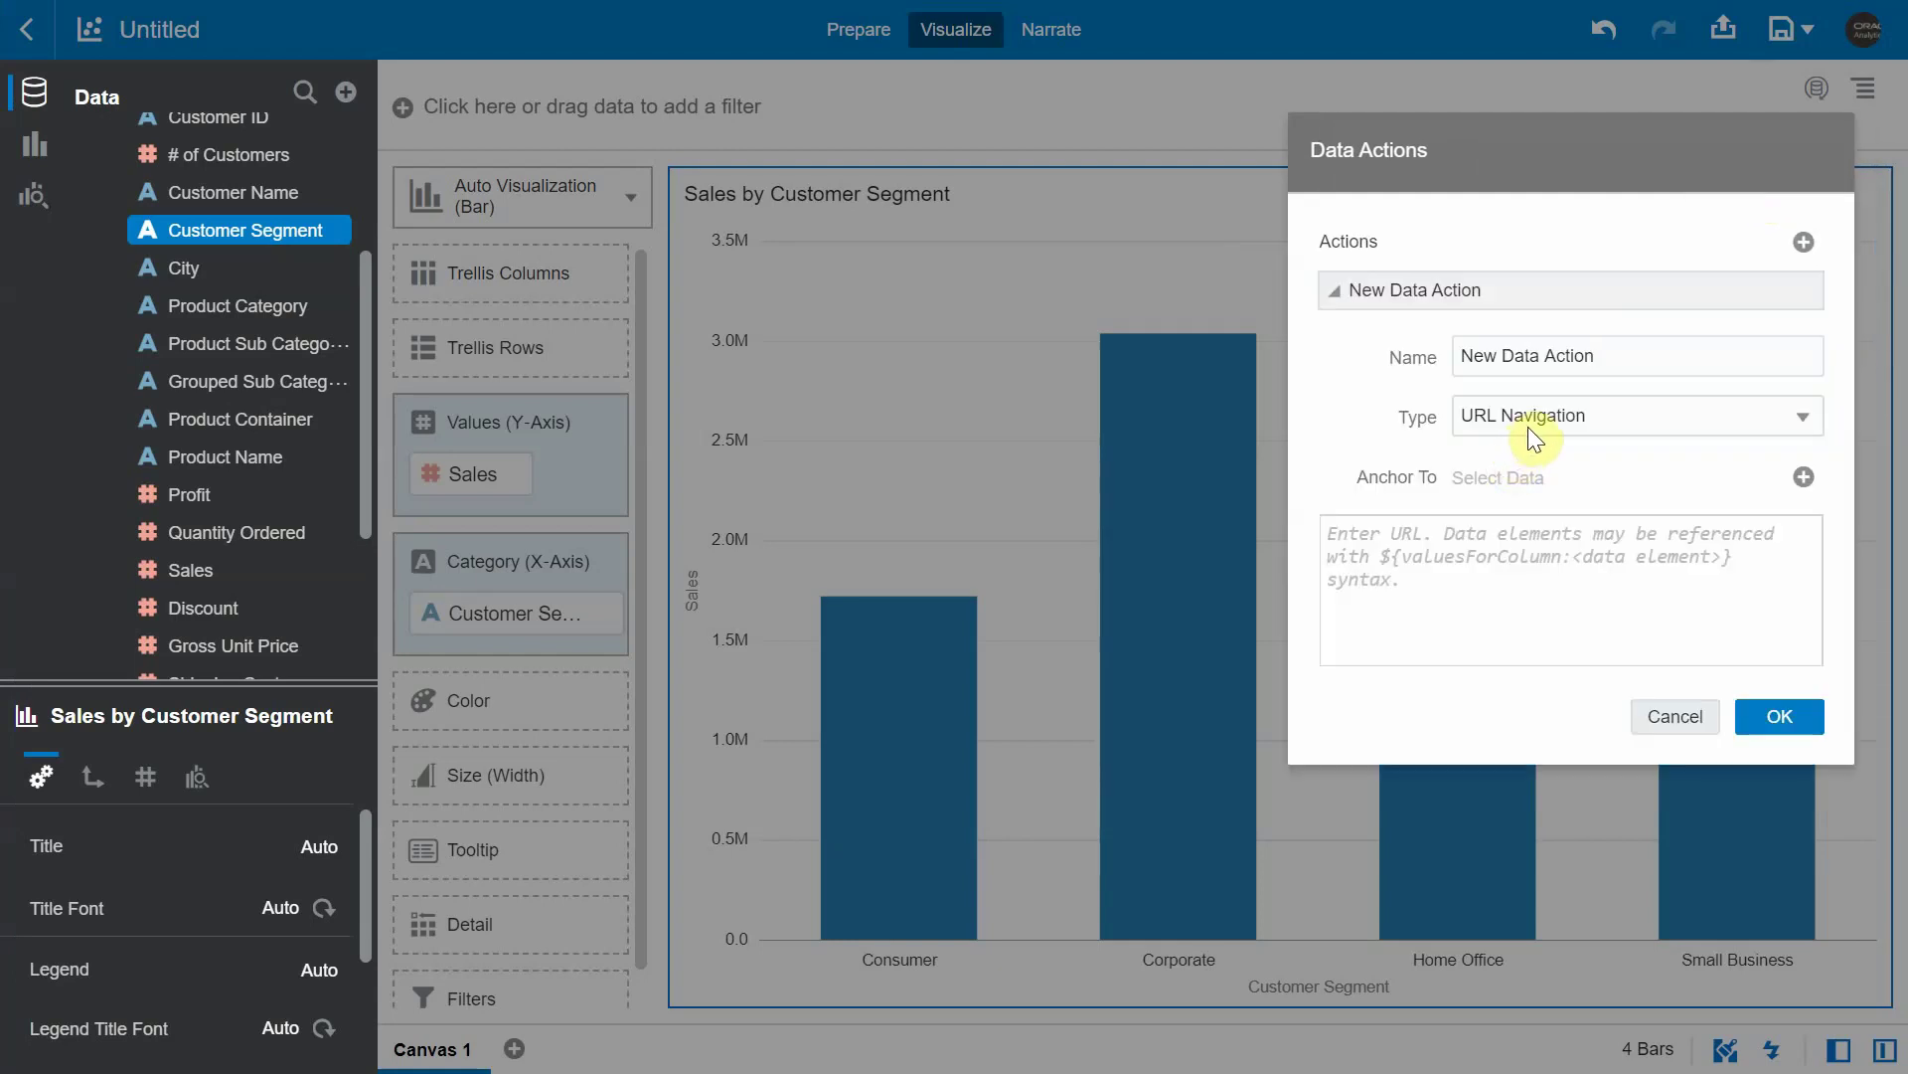
click(1529, 426)
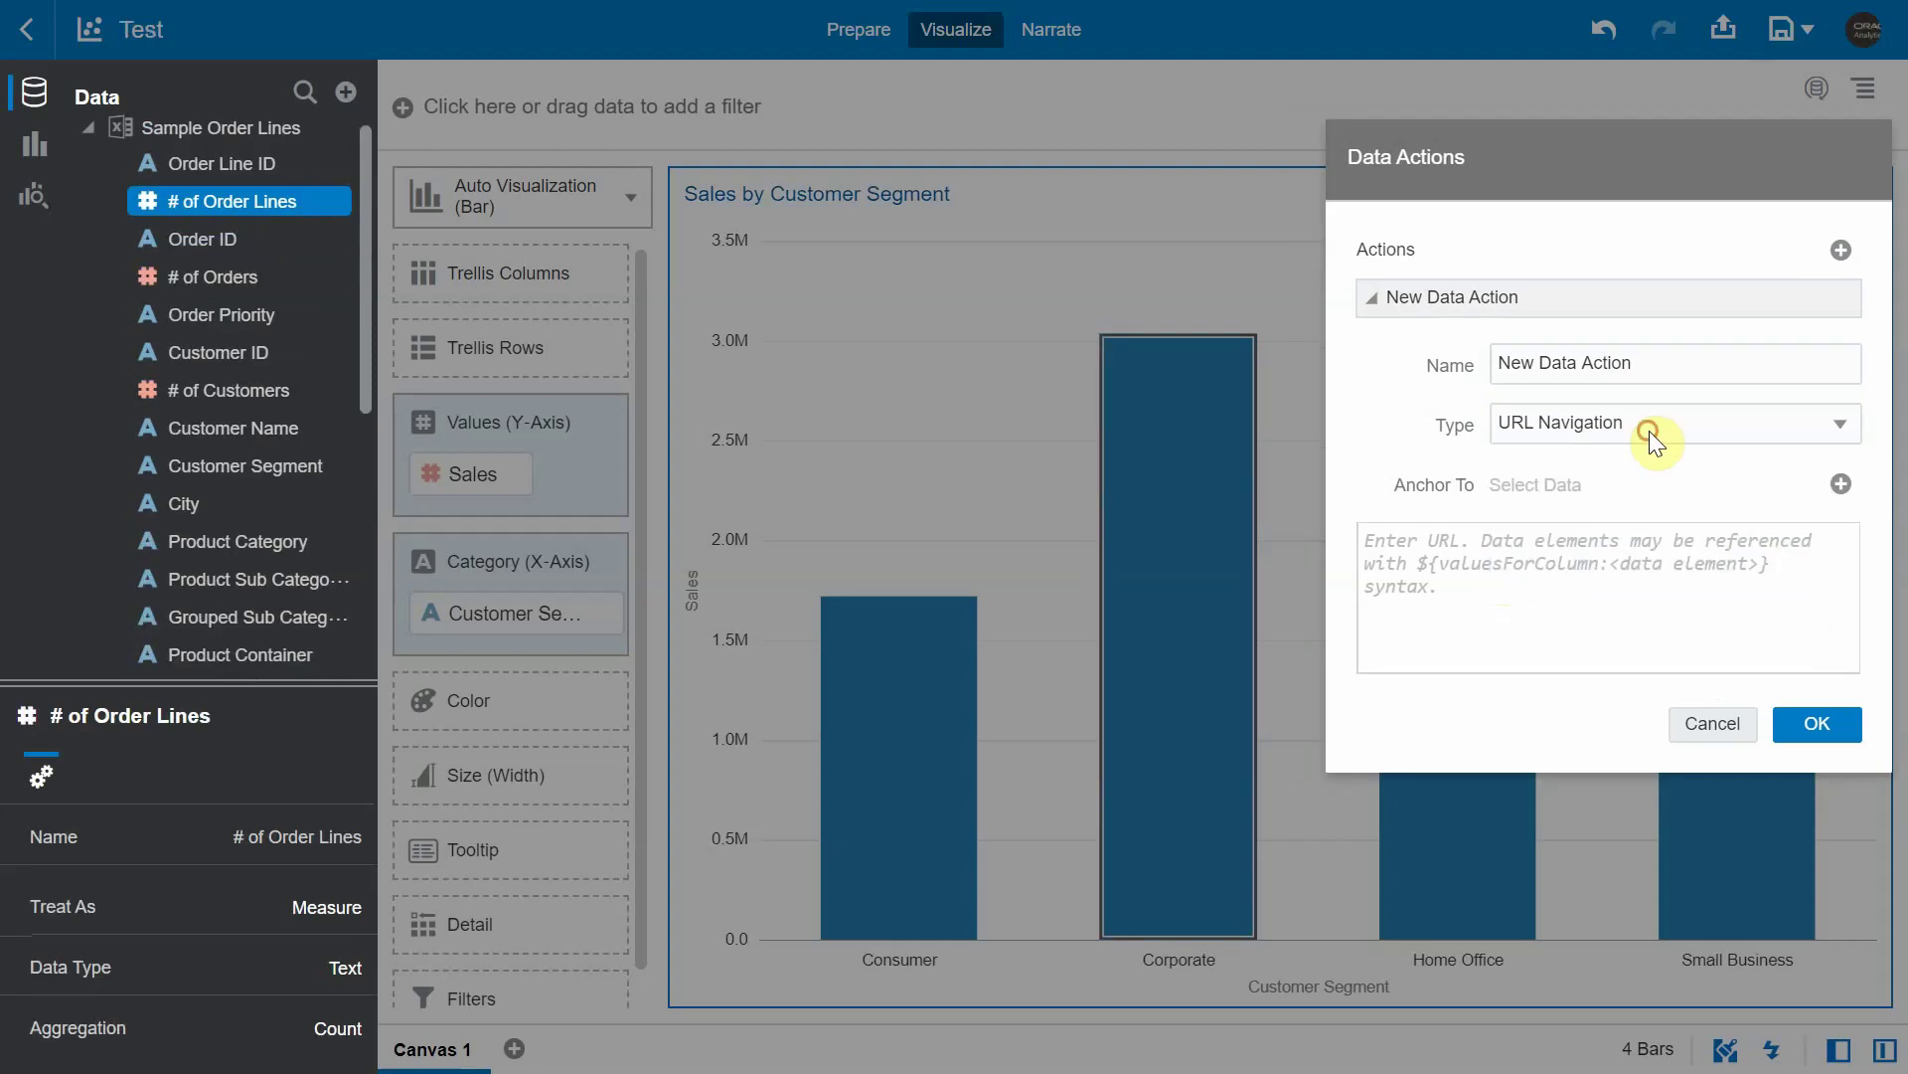
- Set the new data action's type to HTTP API, keeping GET as the method
click(1649, 431)
click(1610, 555)
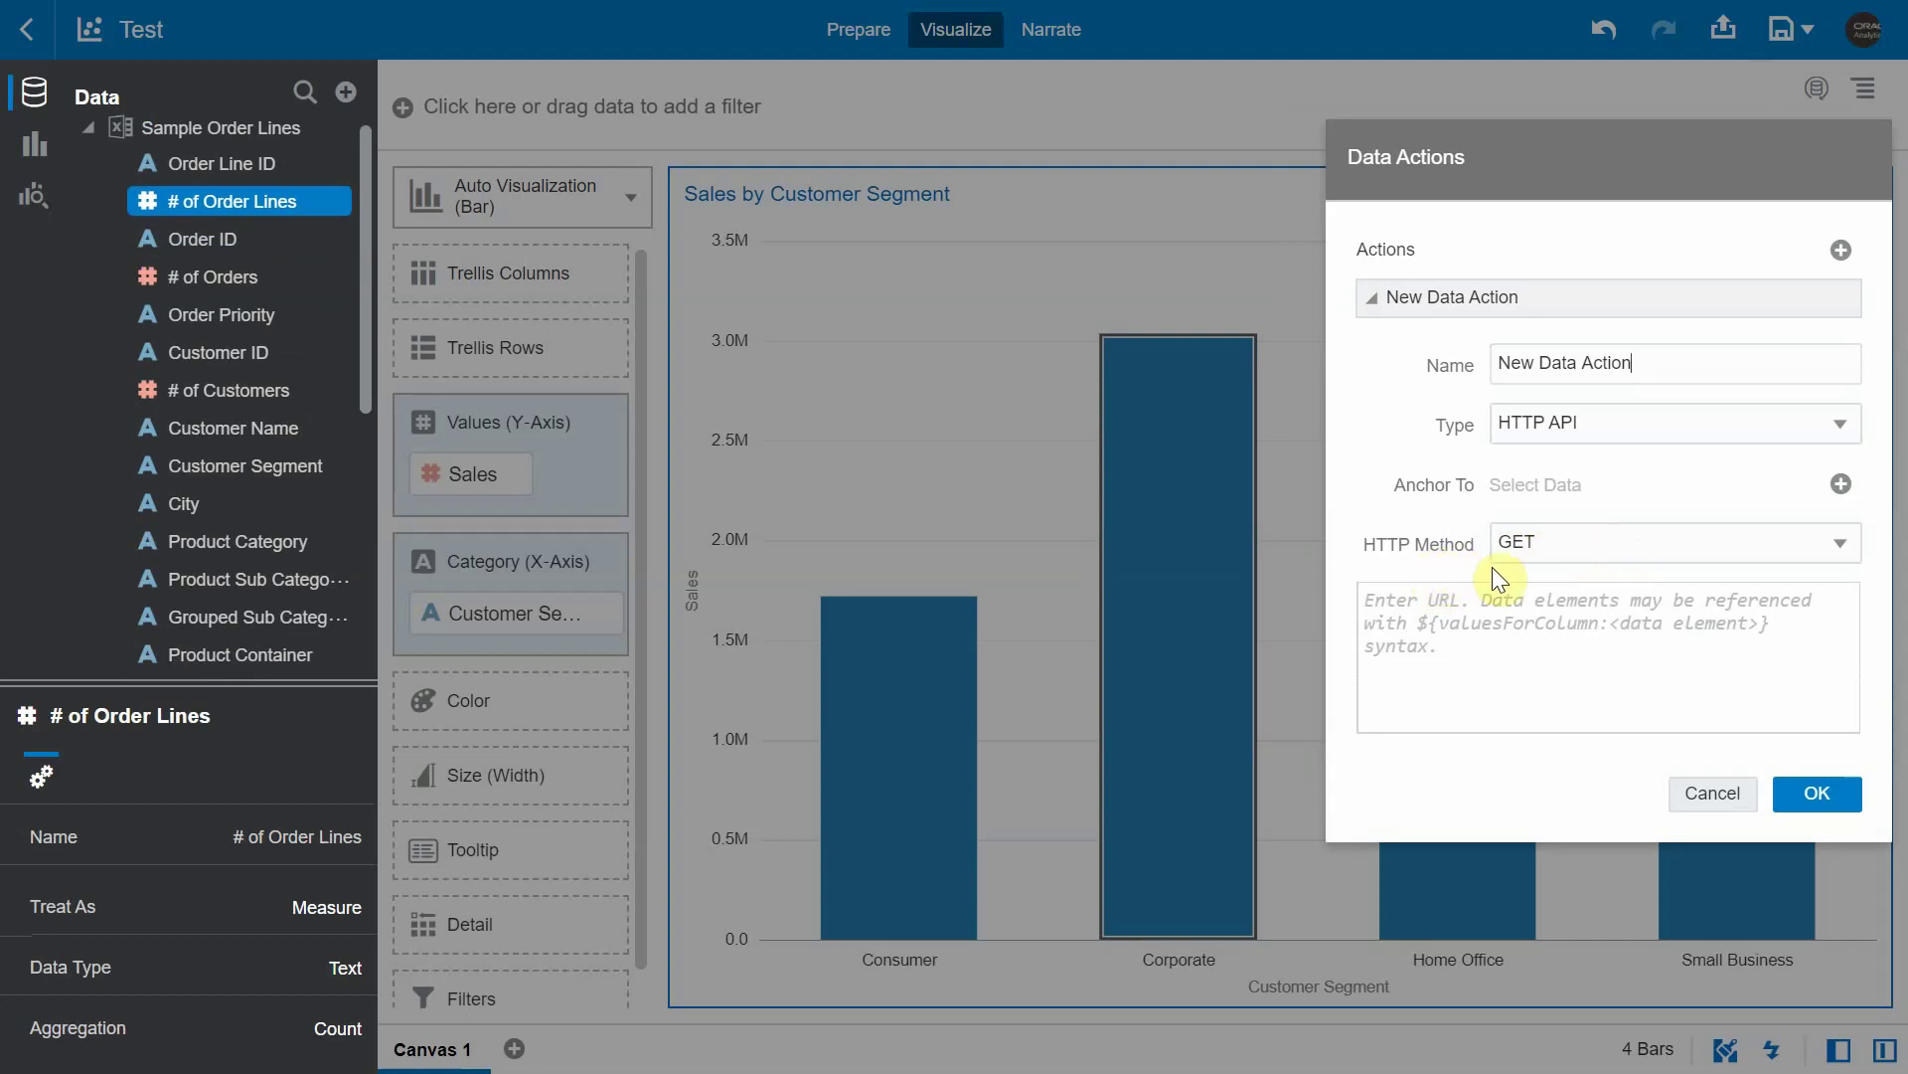
click(1614, 544)
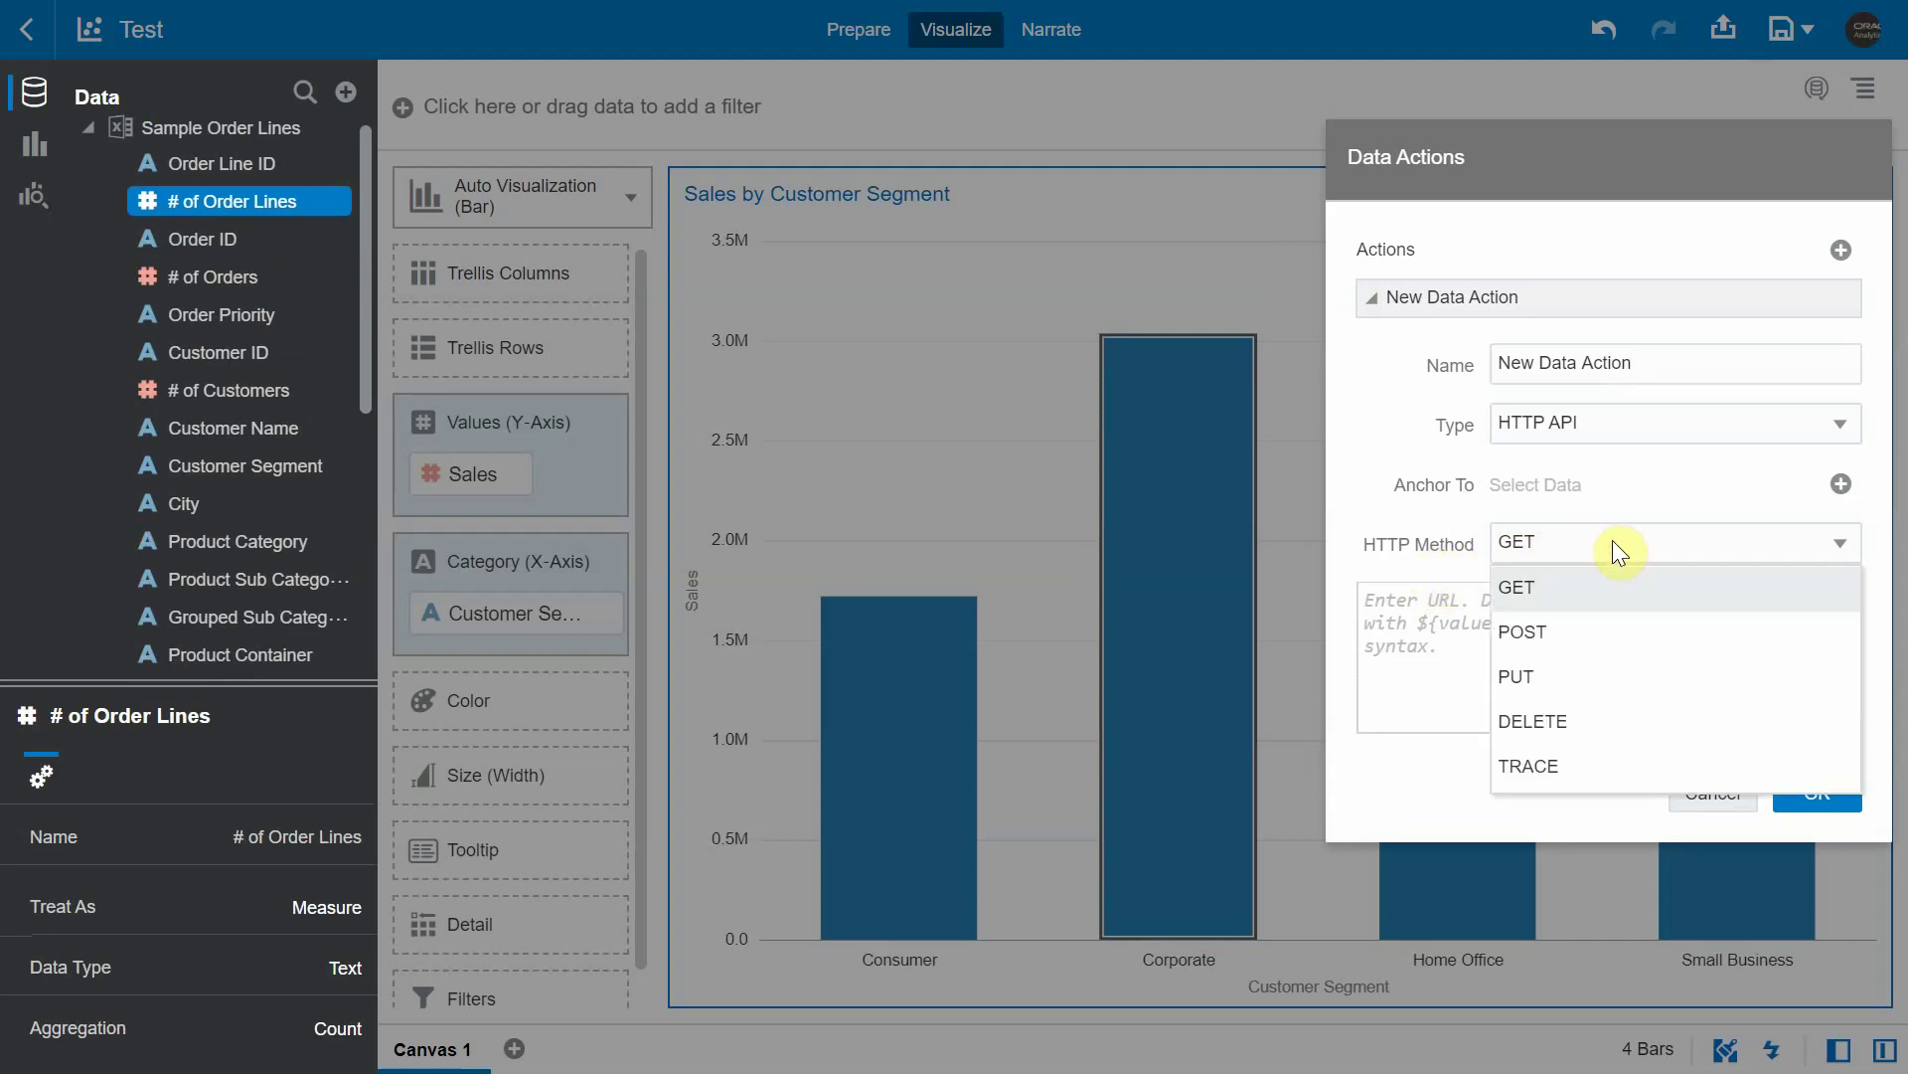
click(1402, 510)
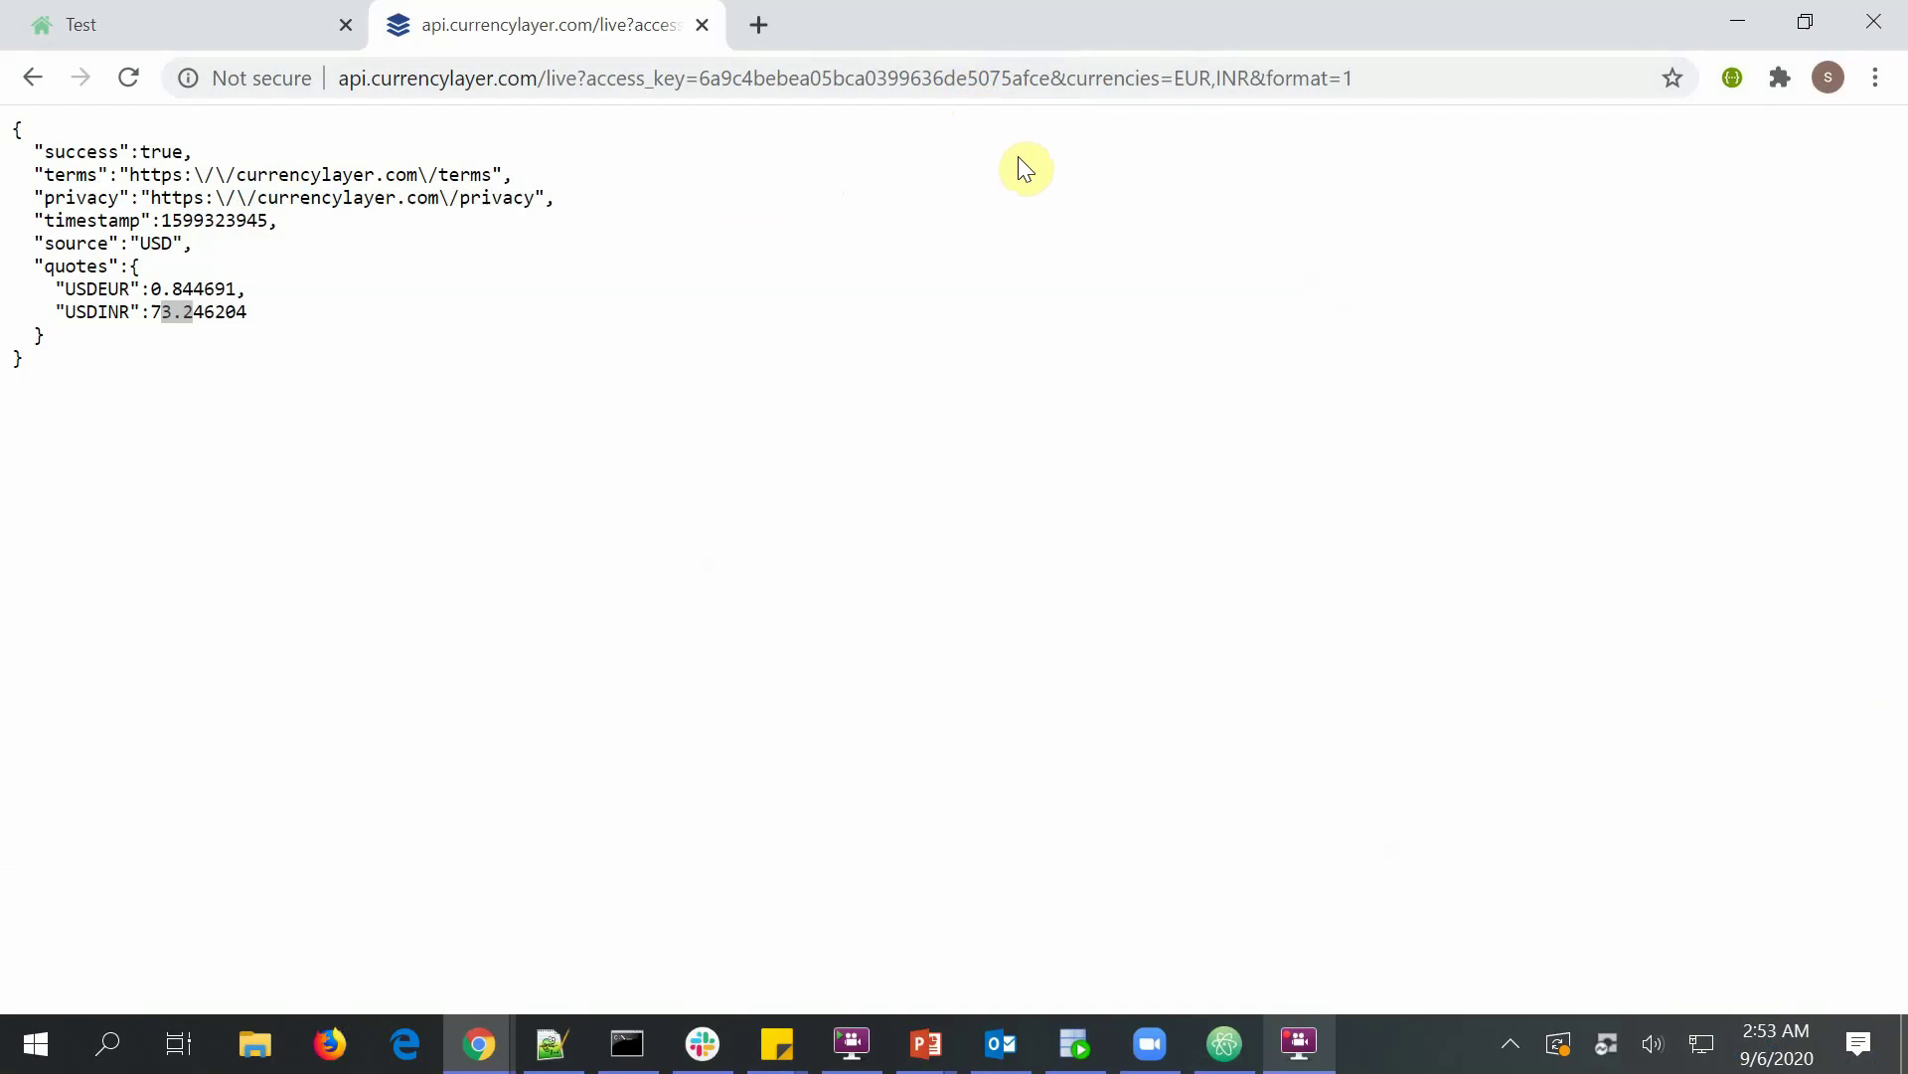
- Copy the full currencylayer live-rates URL and return to the Test project in full screen
click(871, 83)
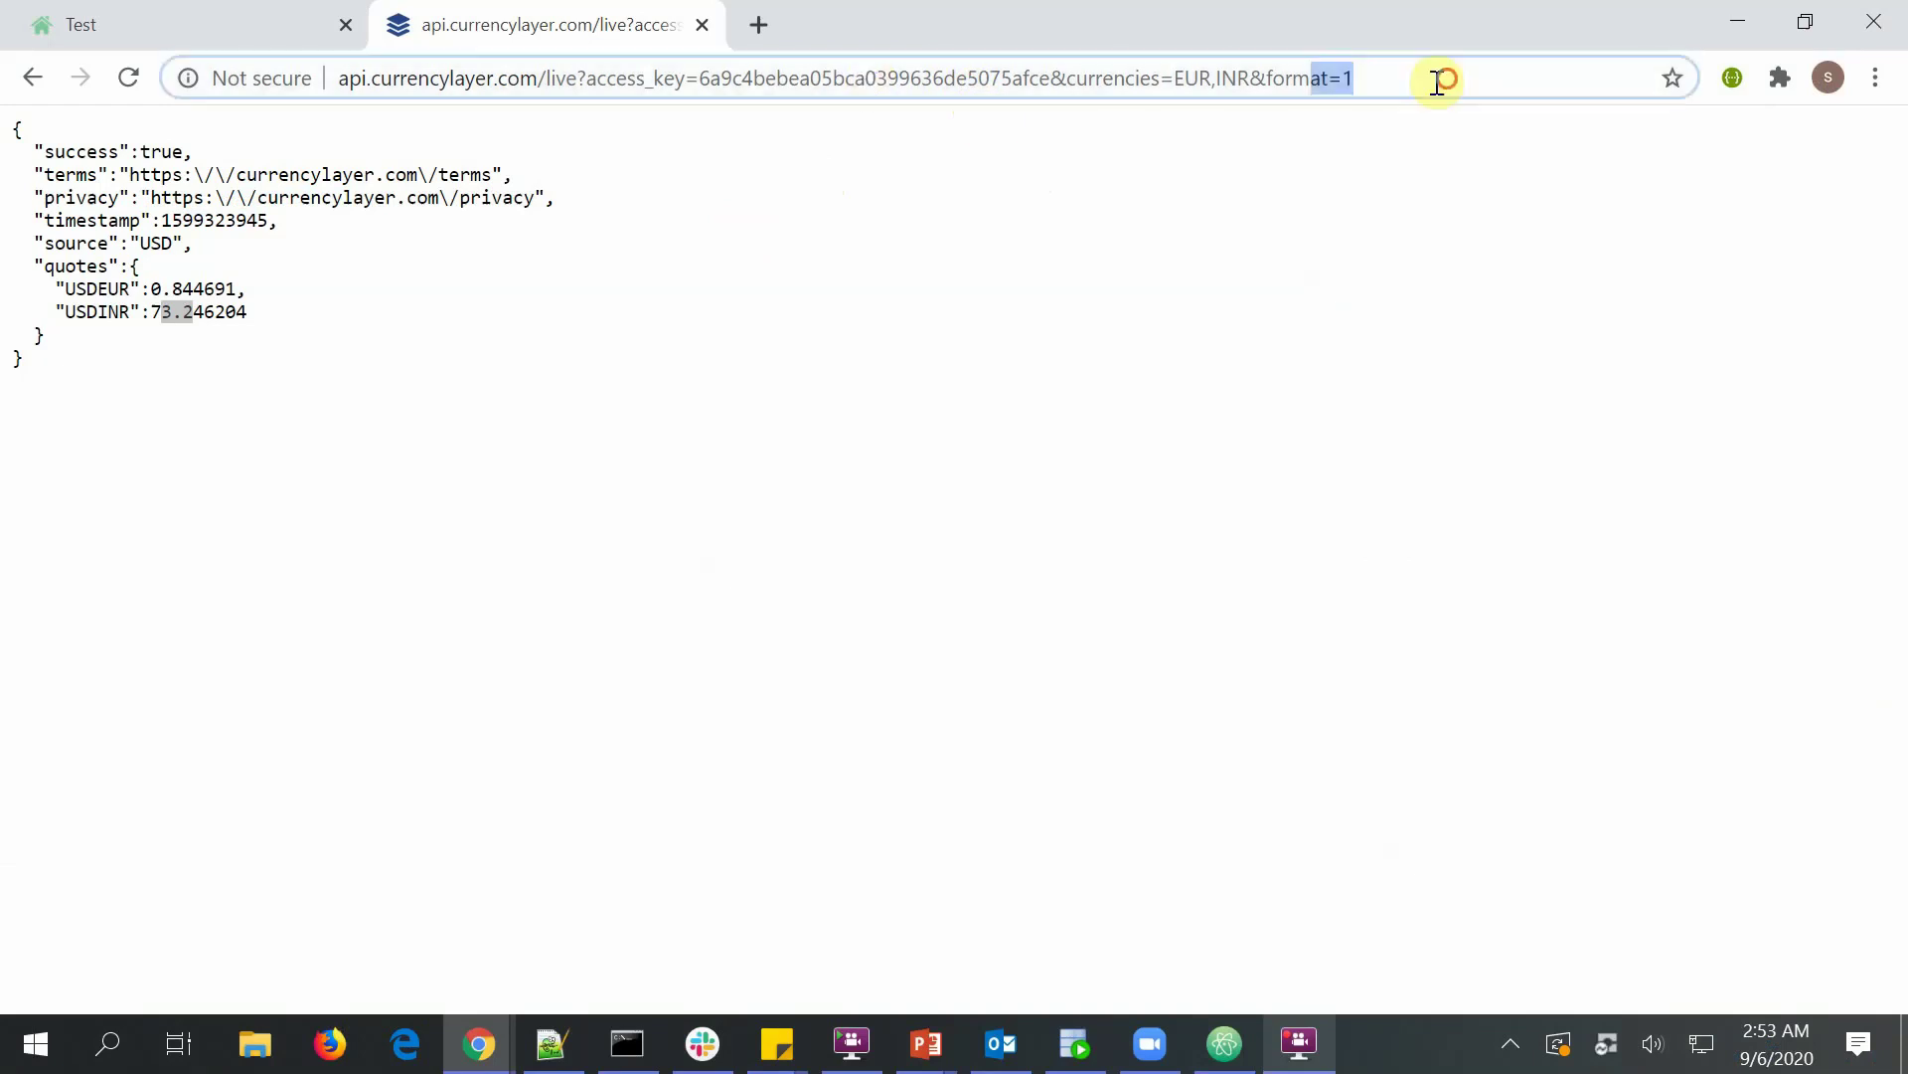
click(192, 308)
double_click(98, 288)
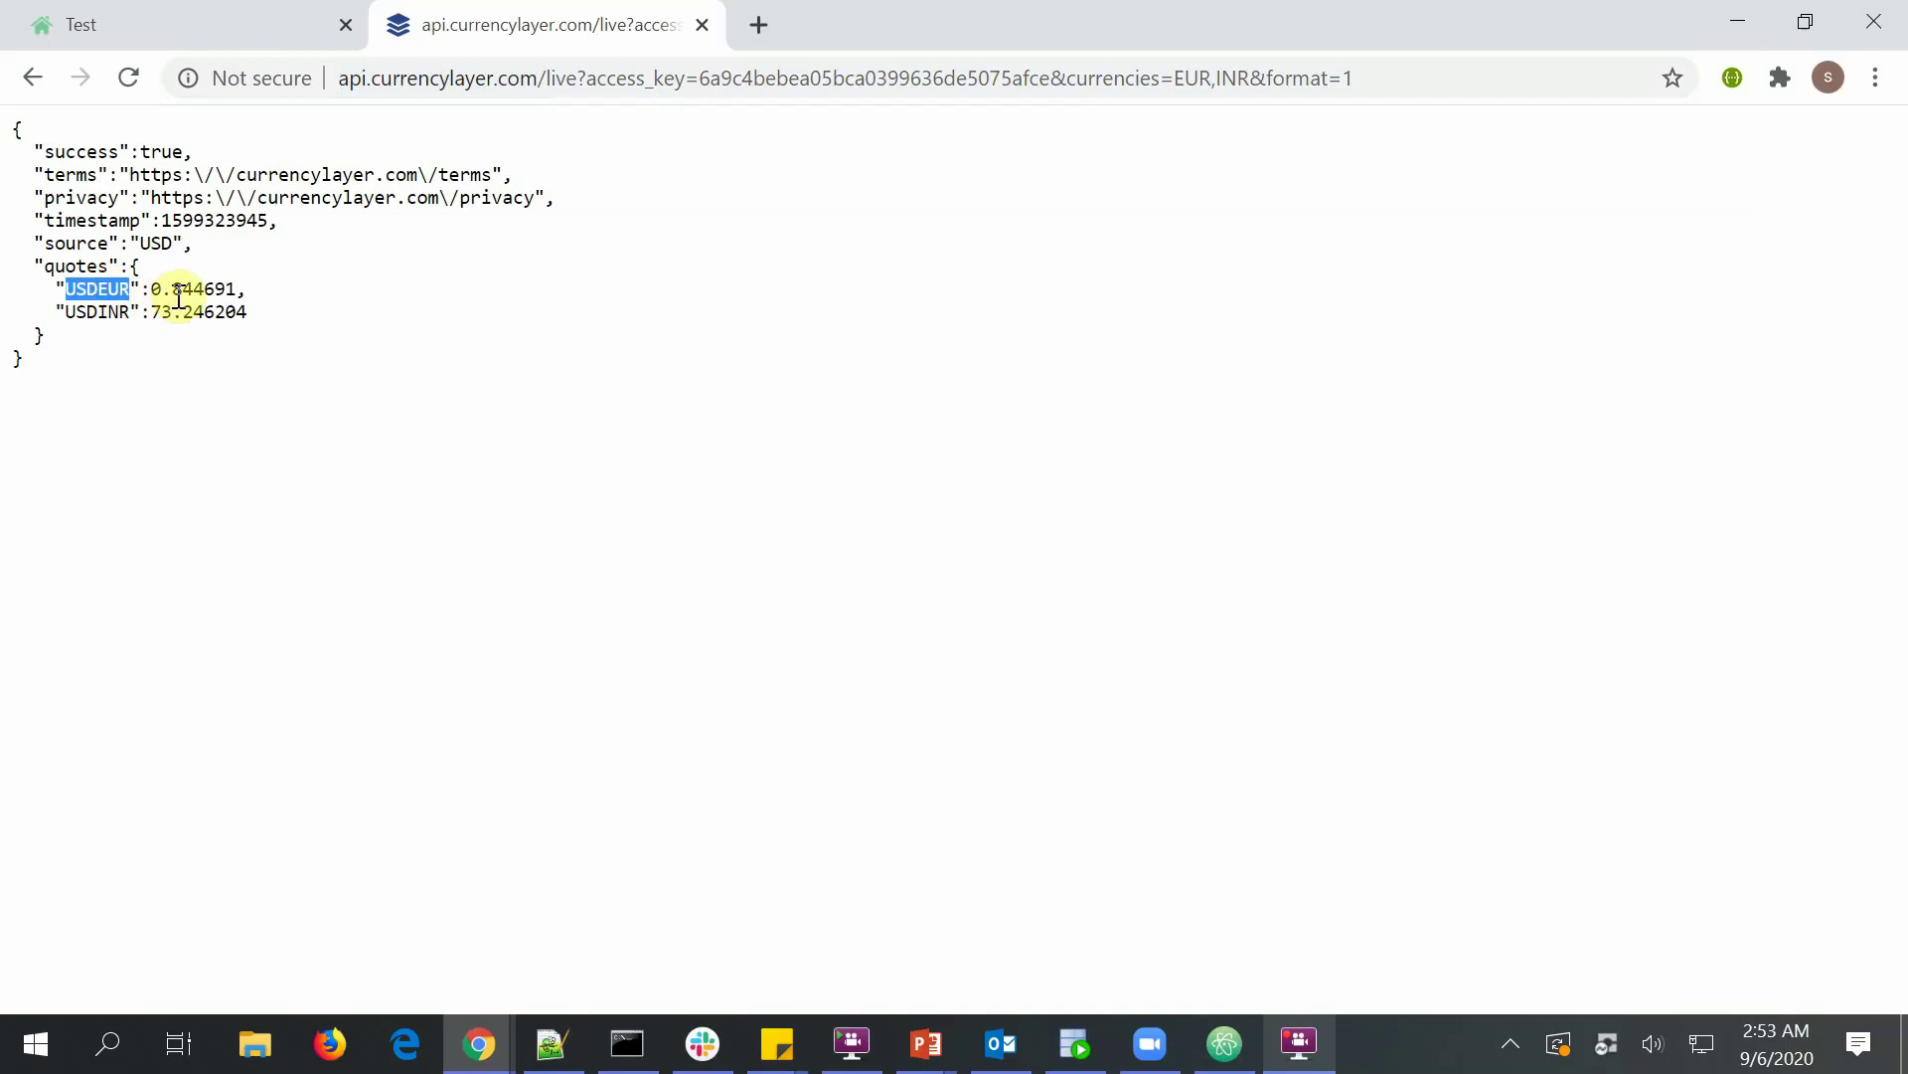
click(116, 314)
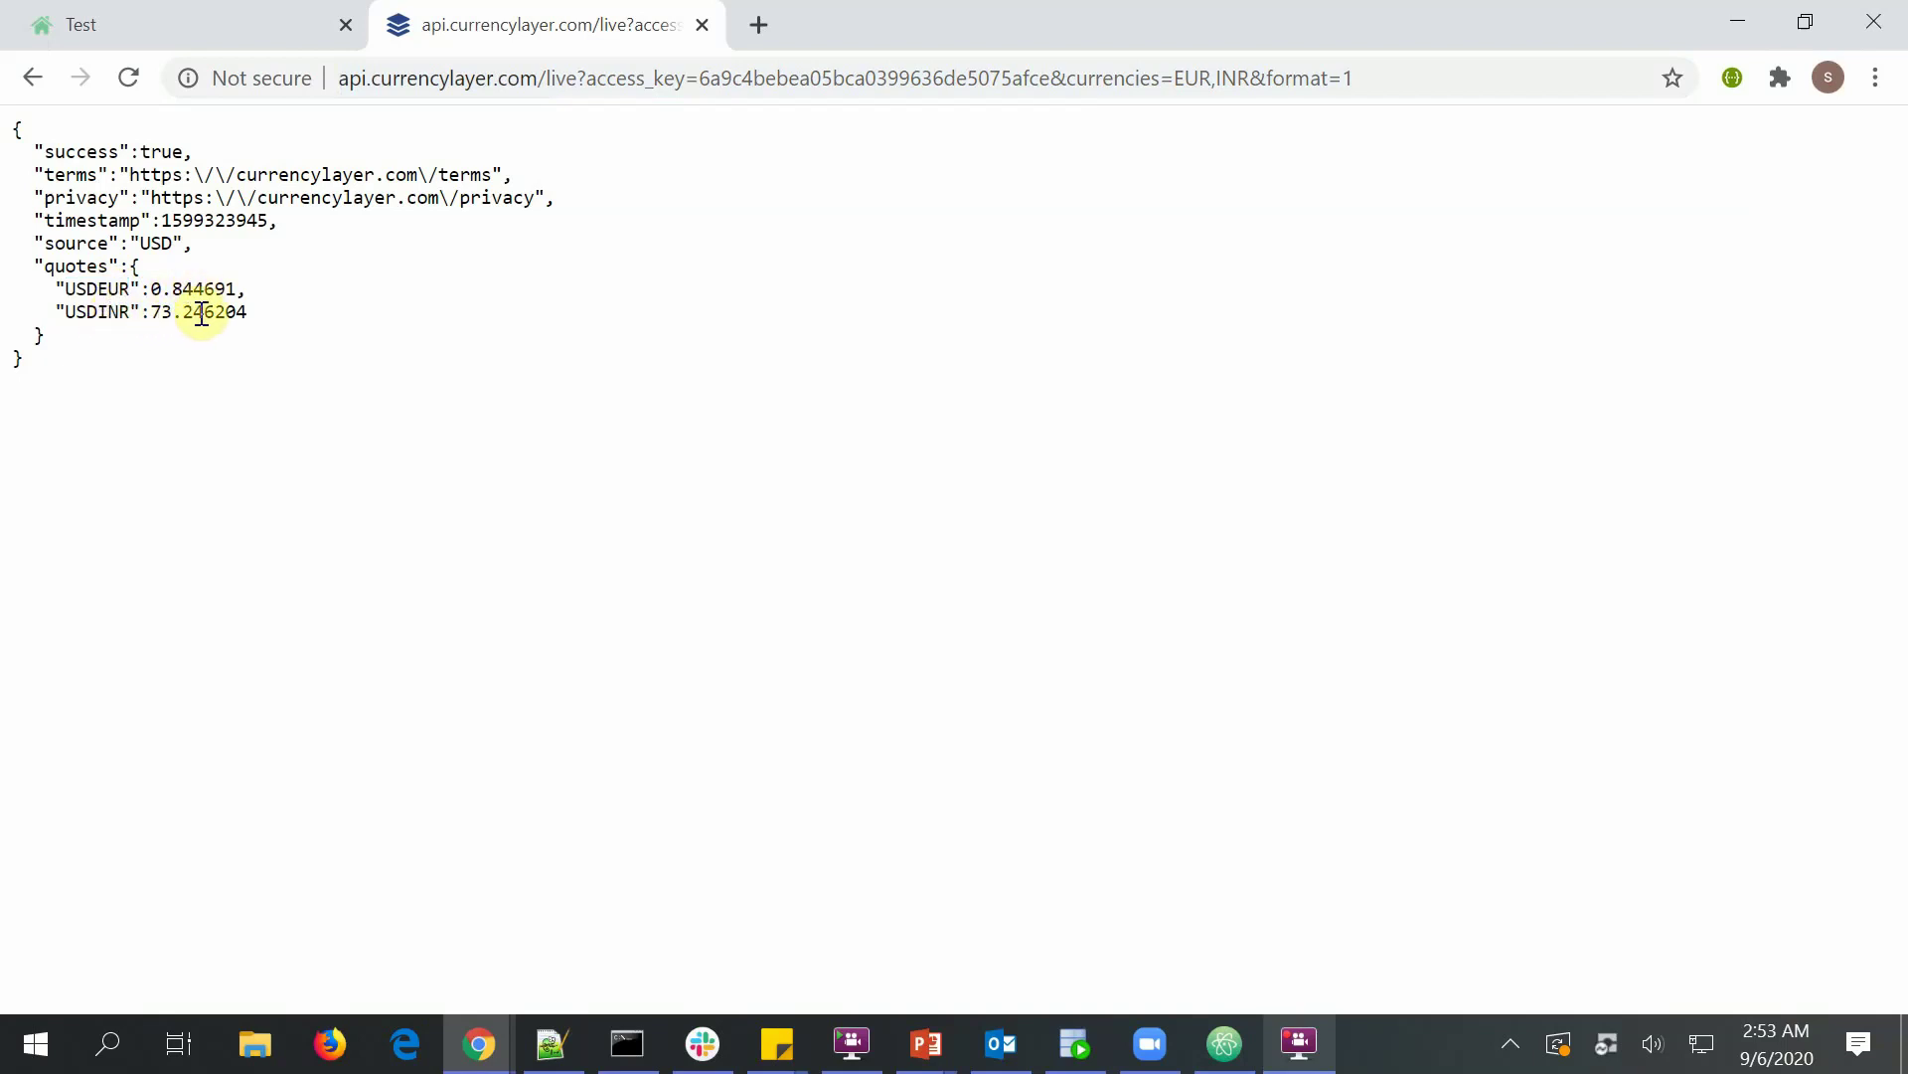
drag(1426, 80, 127, 81)
key(ctrl+c)
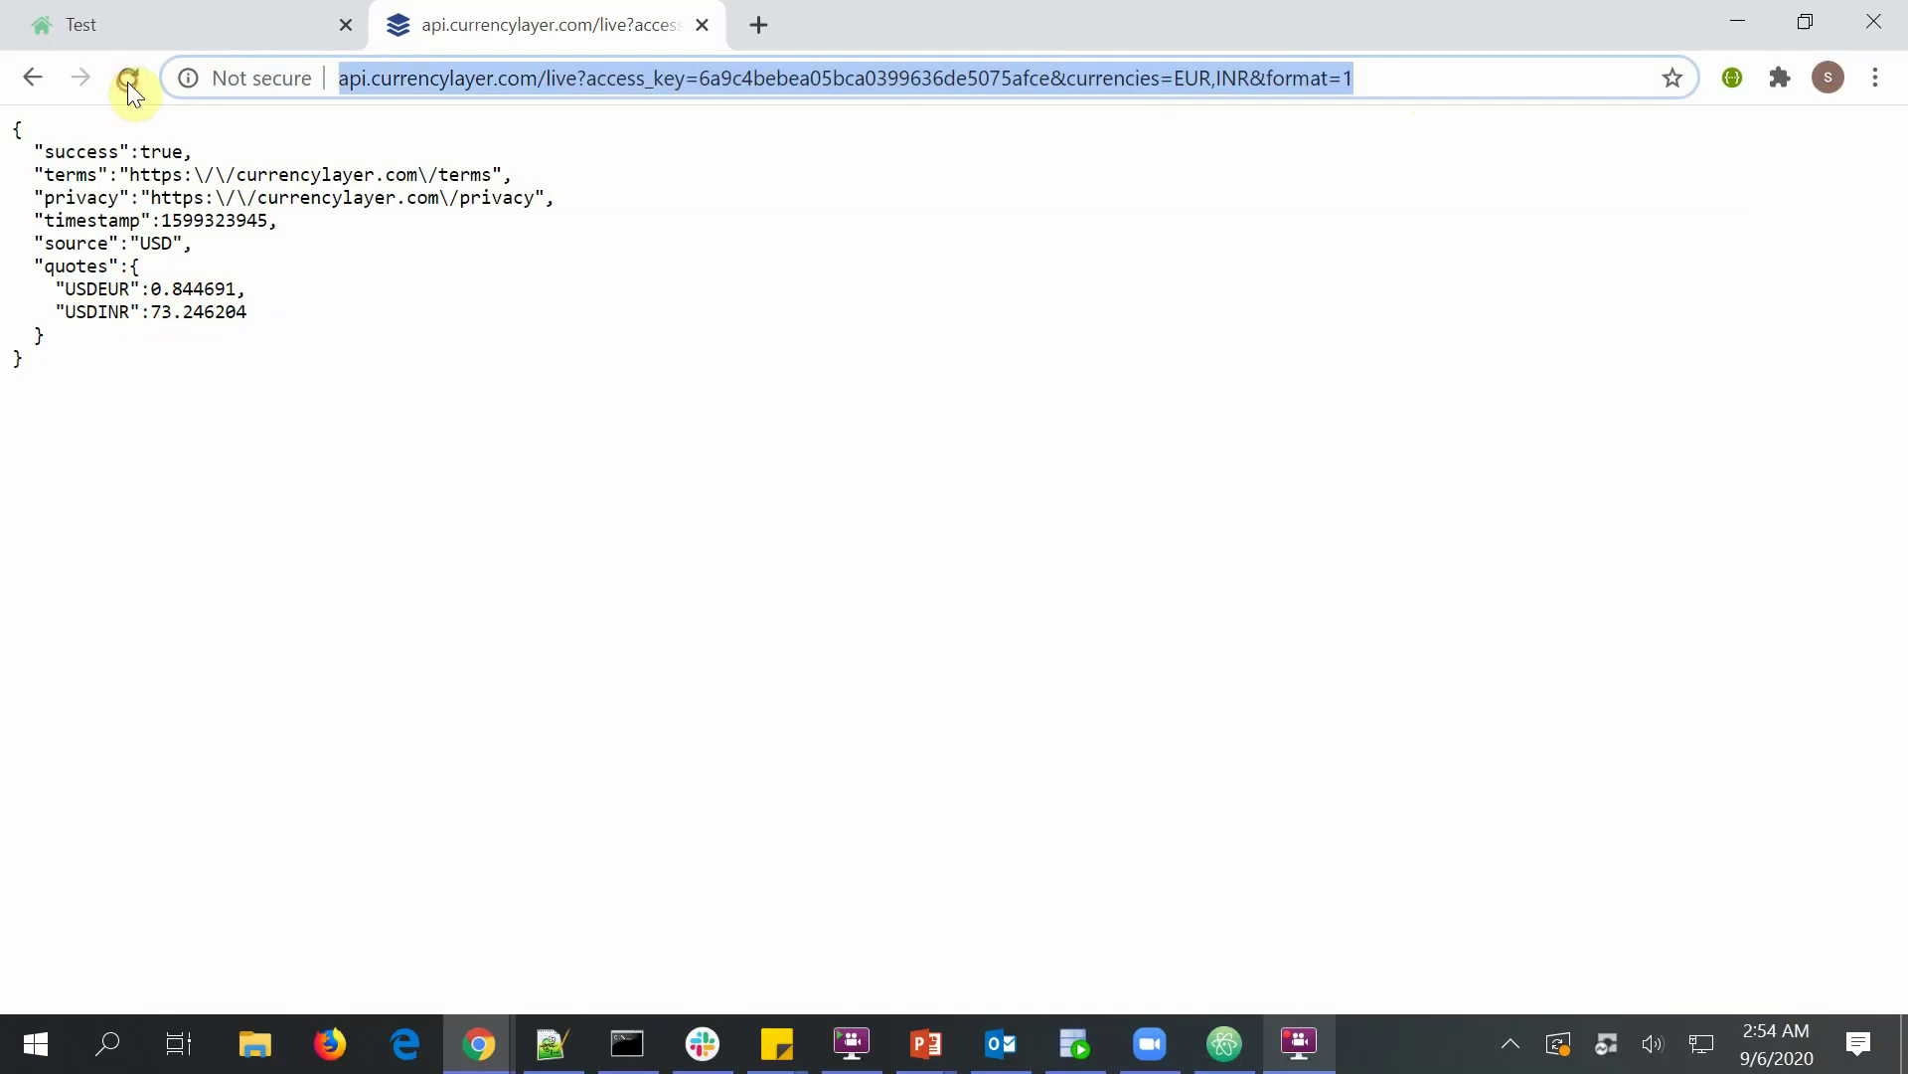
click(205, 21)
key(F11)
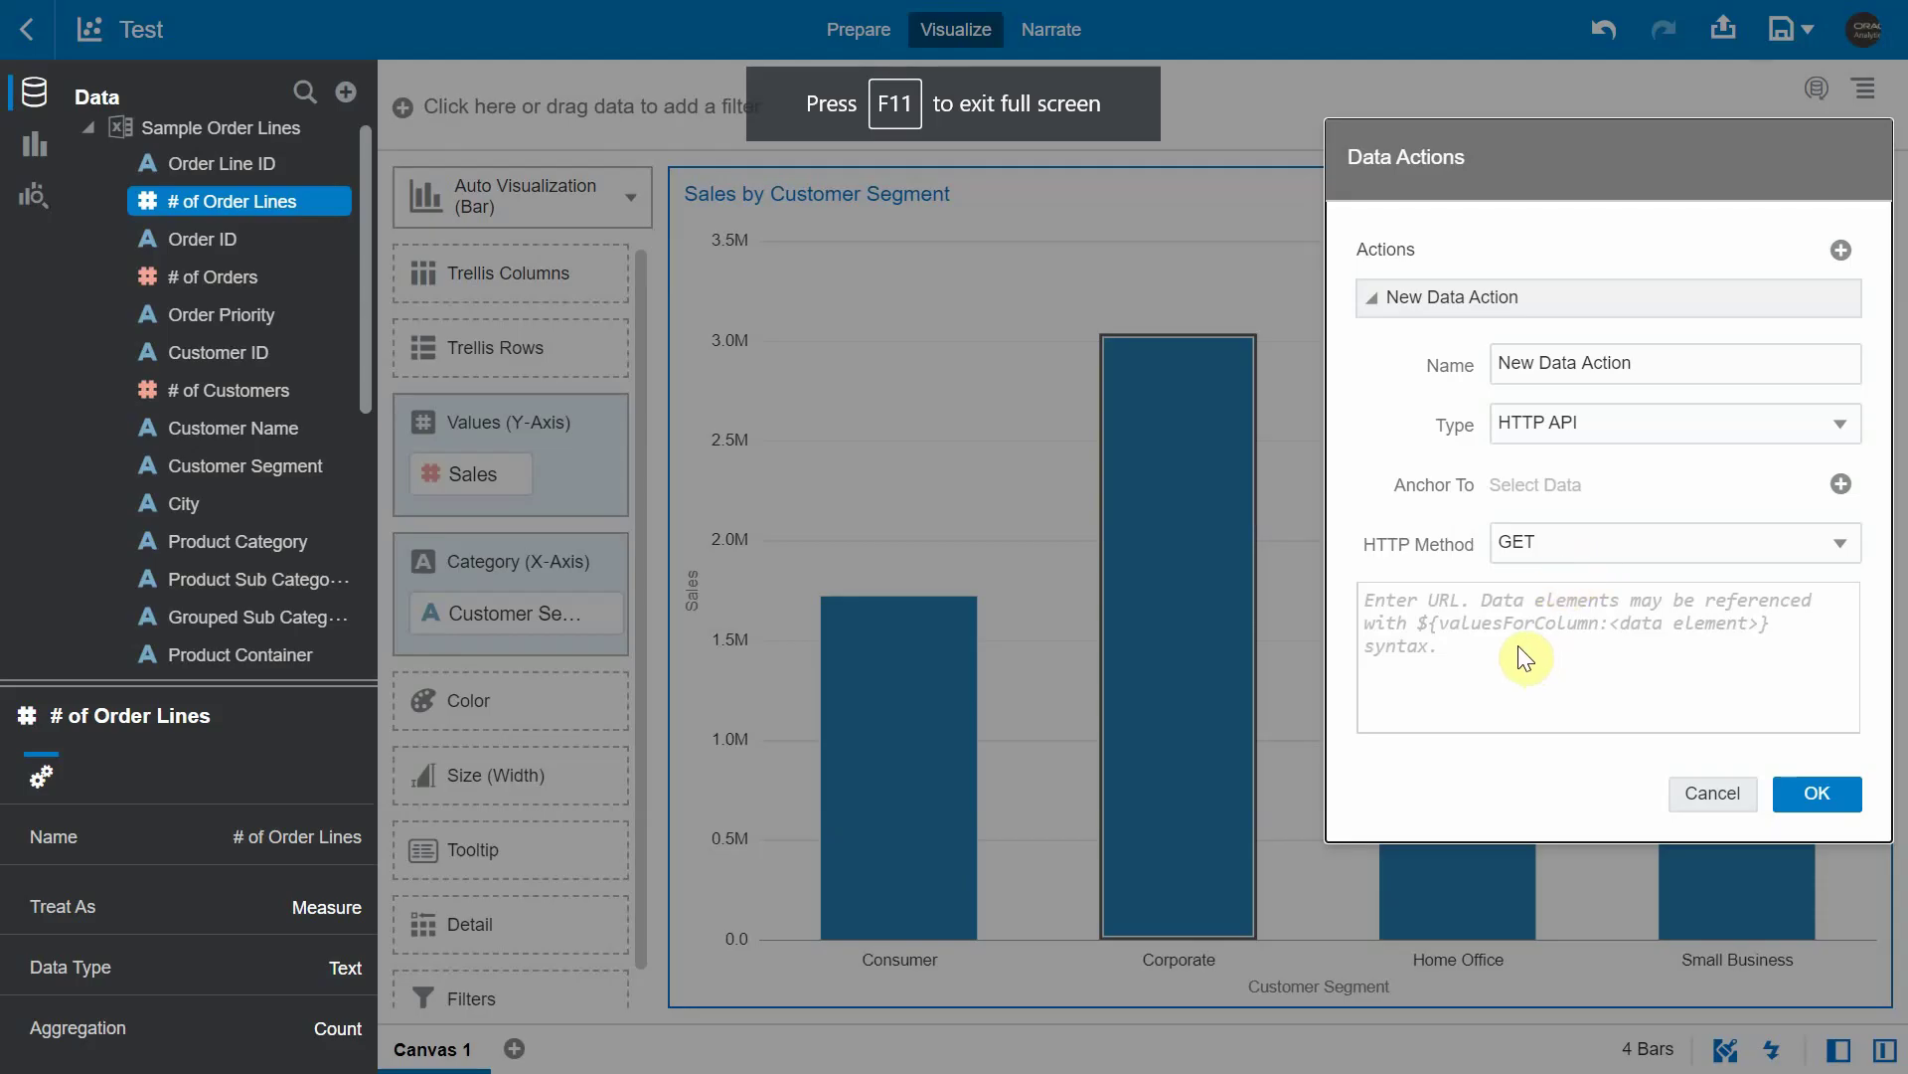
- Paste the currencylayer URL, name the action currencyConvertor, and save it
click(1462, 623)
key(ctrl+v)
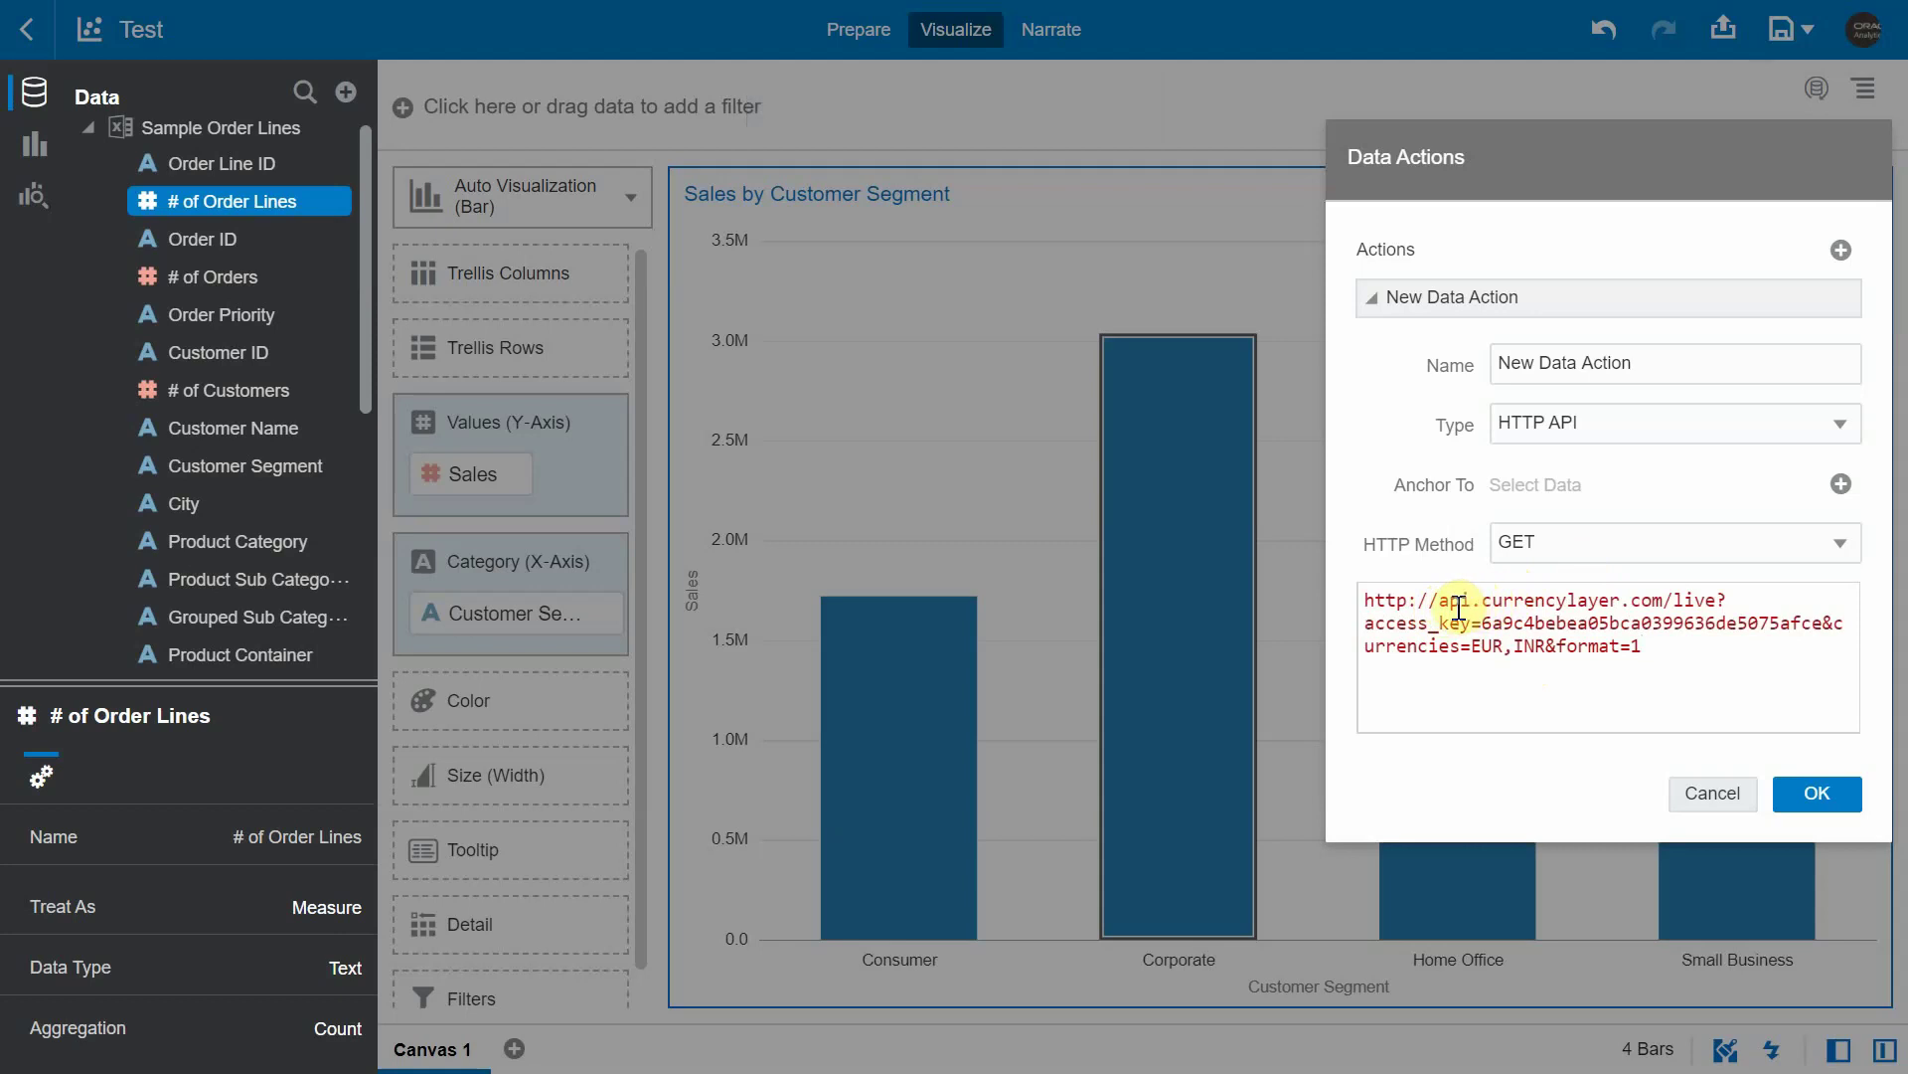
drag(1448, 607, 1663, 603)
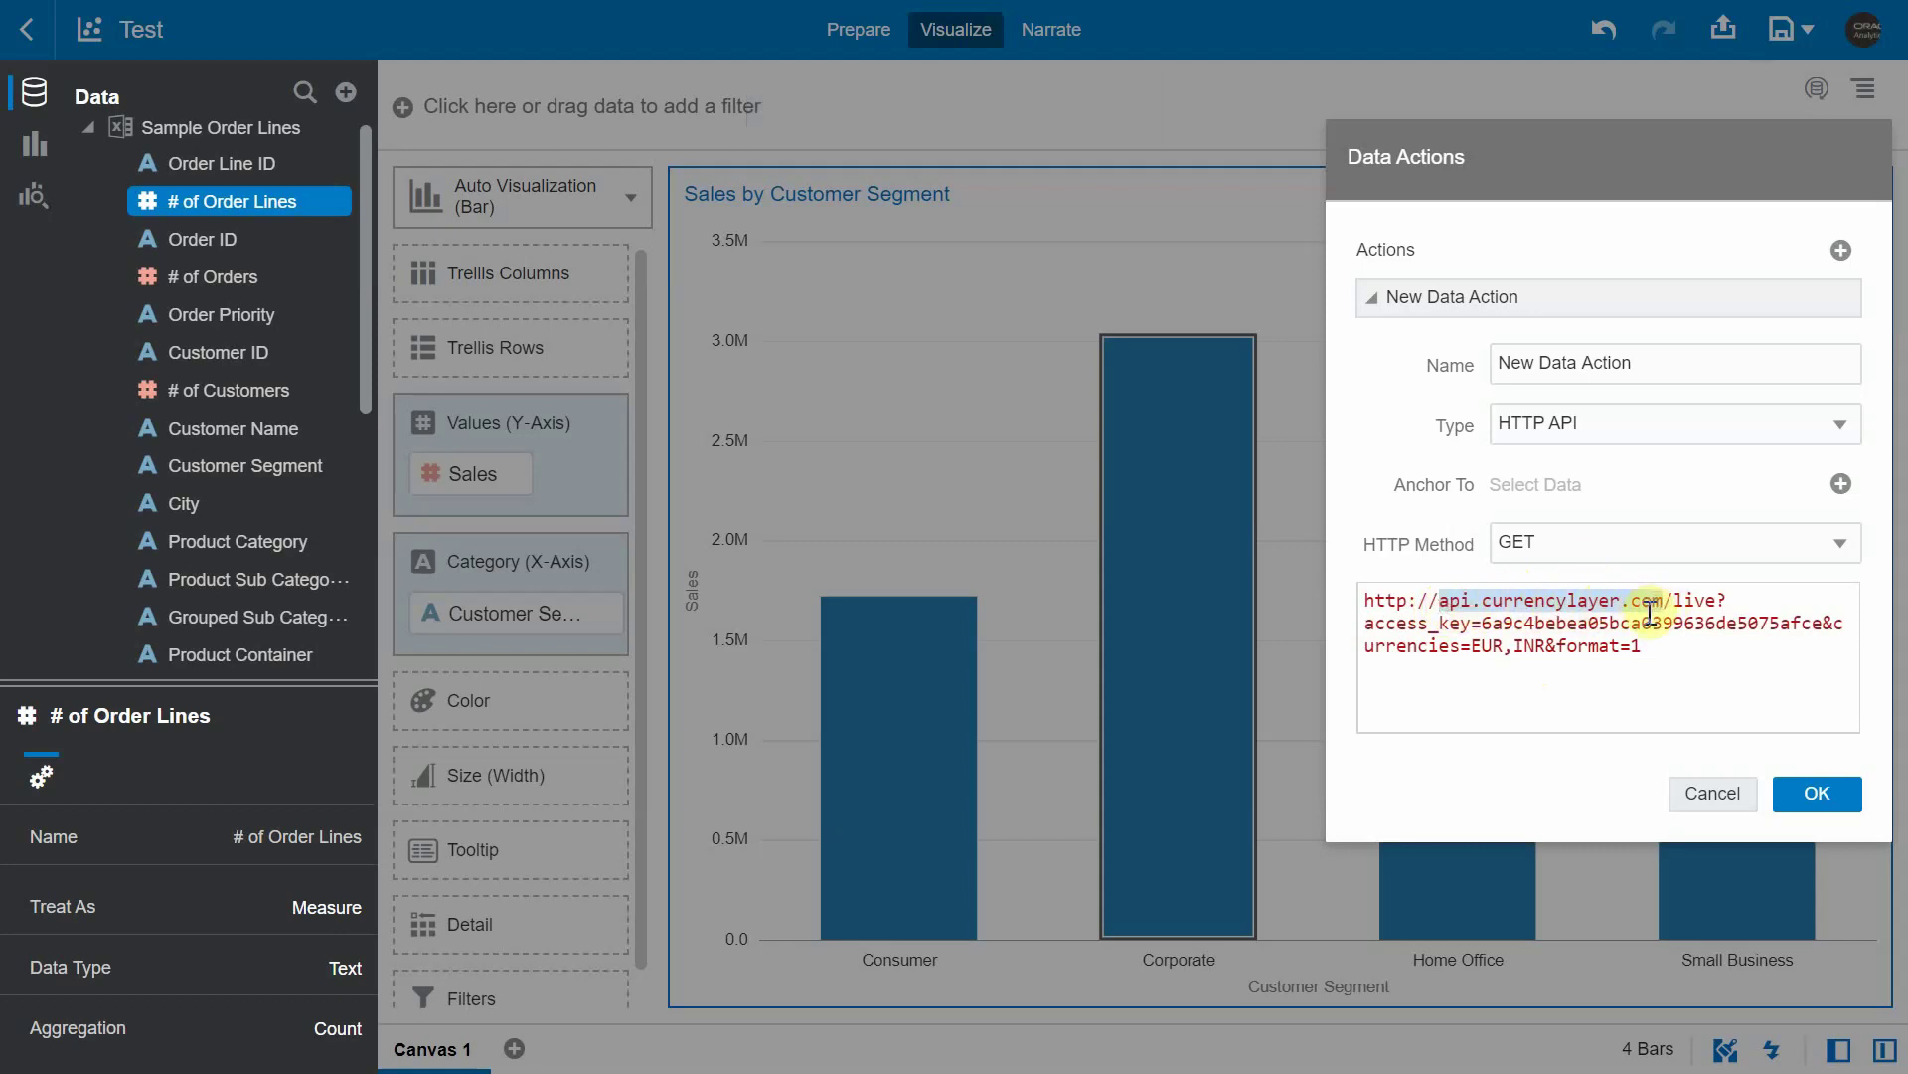
drag(1695, 351, 1397, 370)
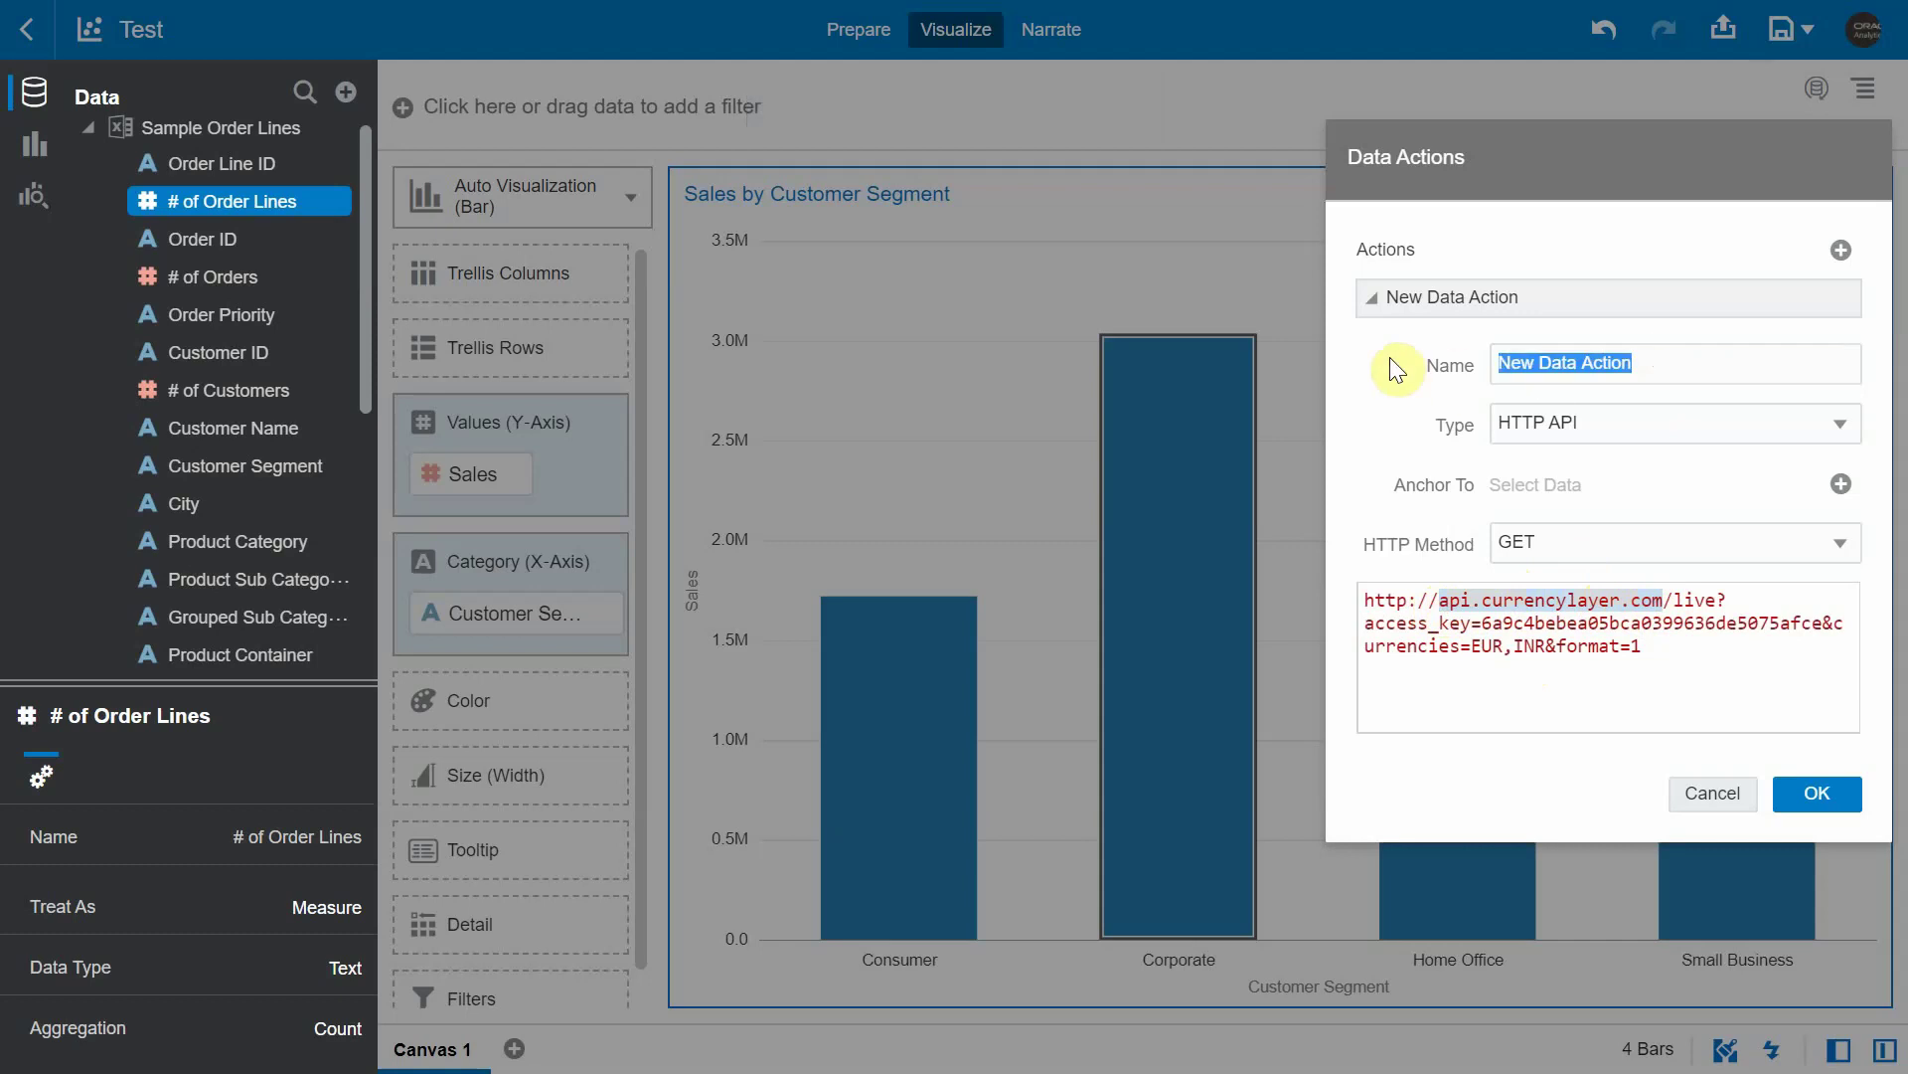
text(currencyConvertor)
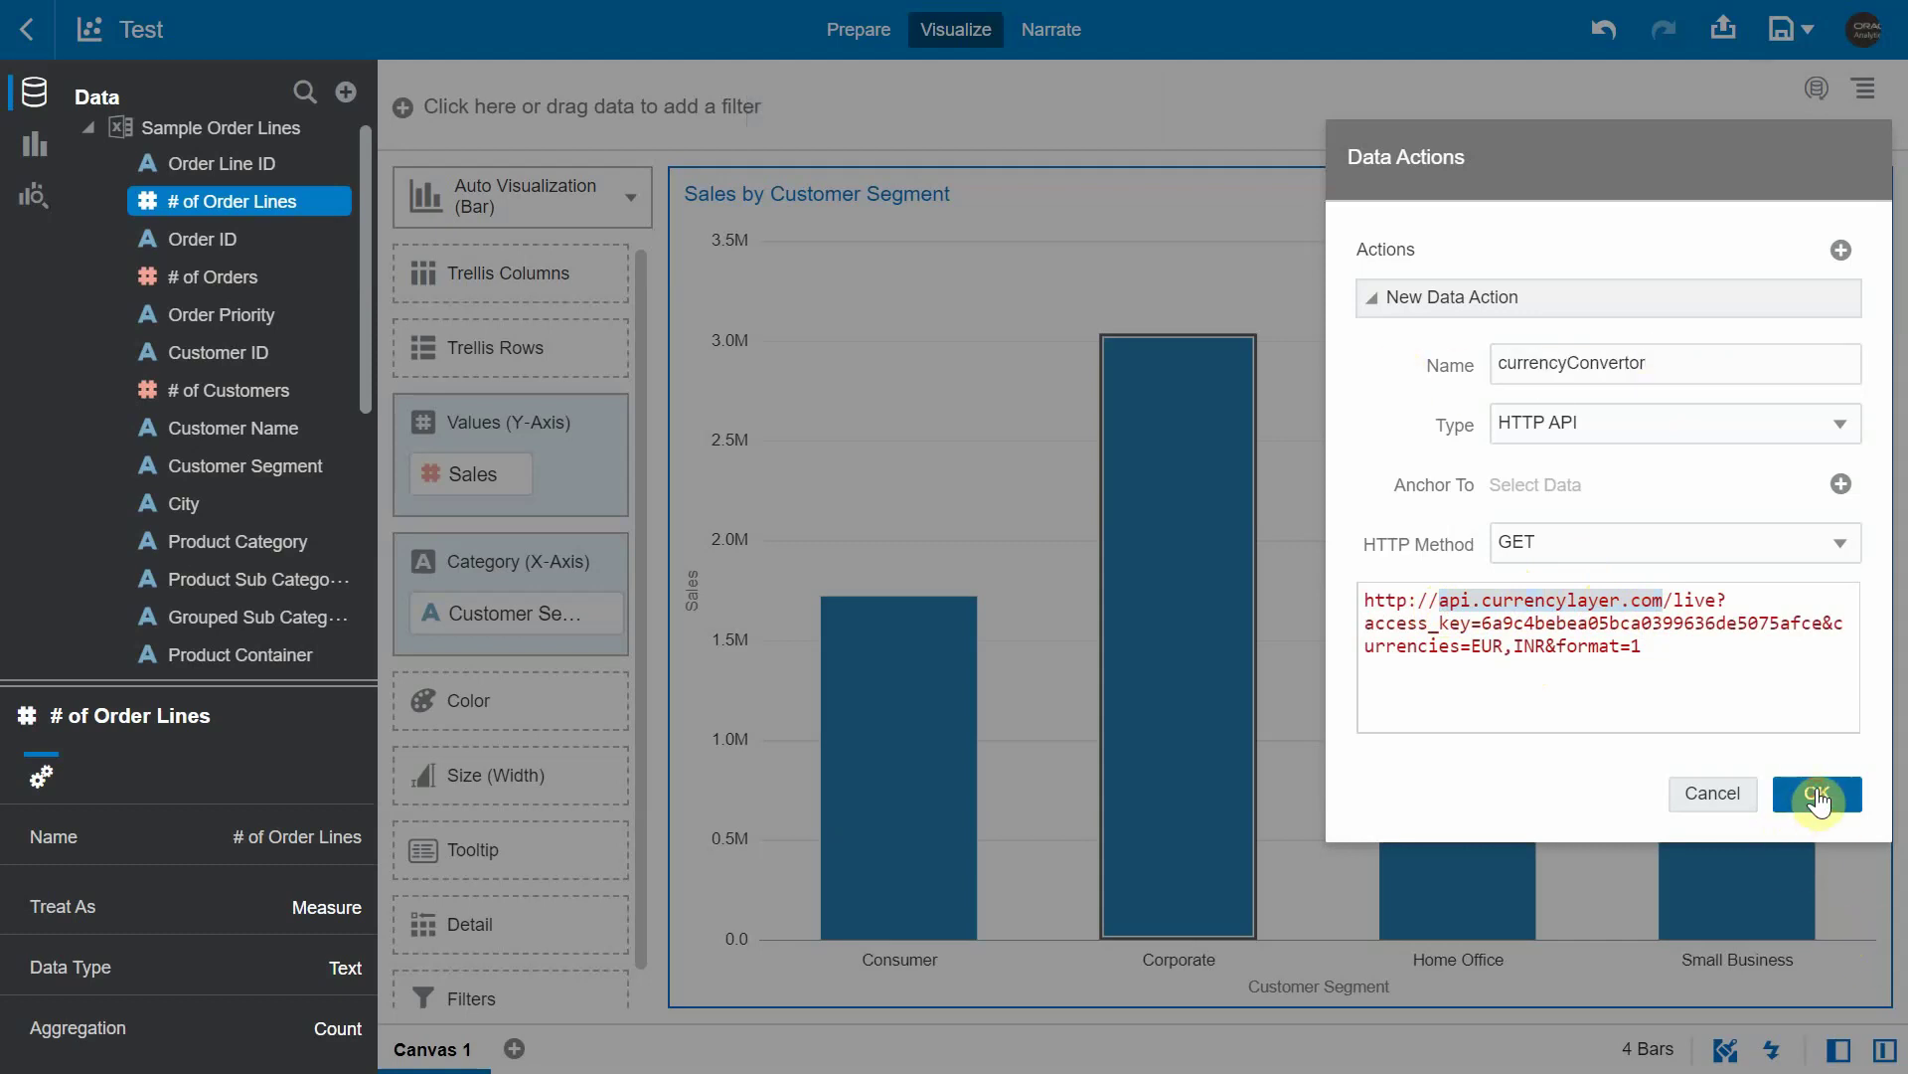
click(1817, 792)
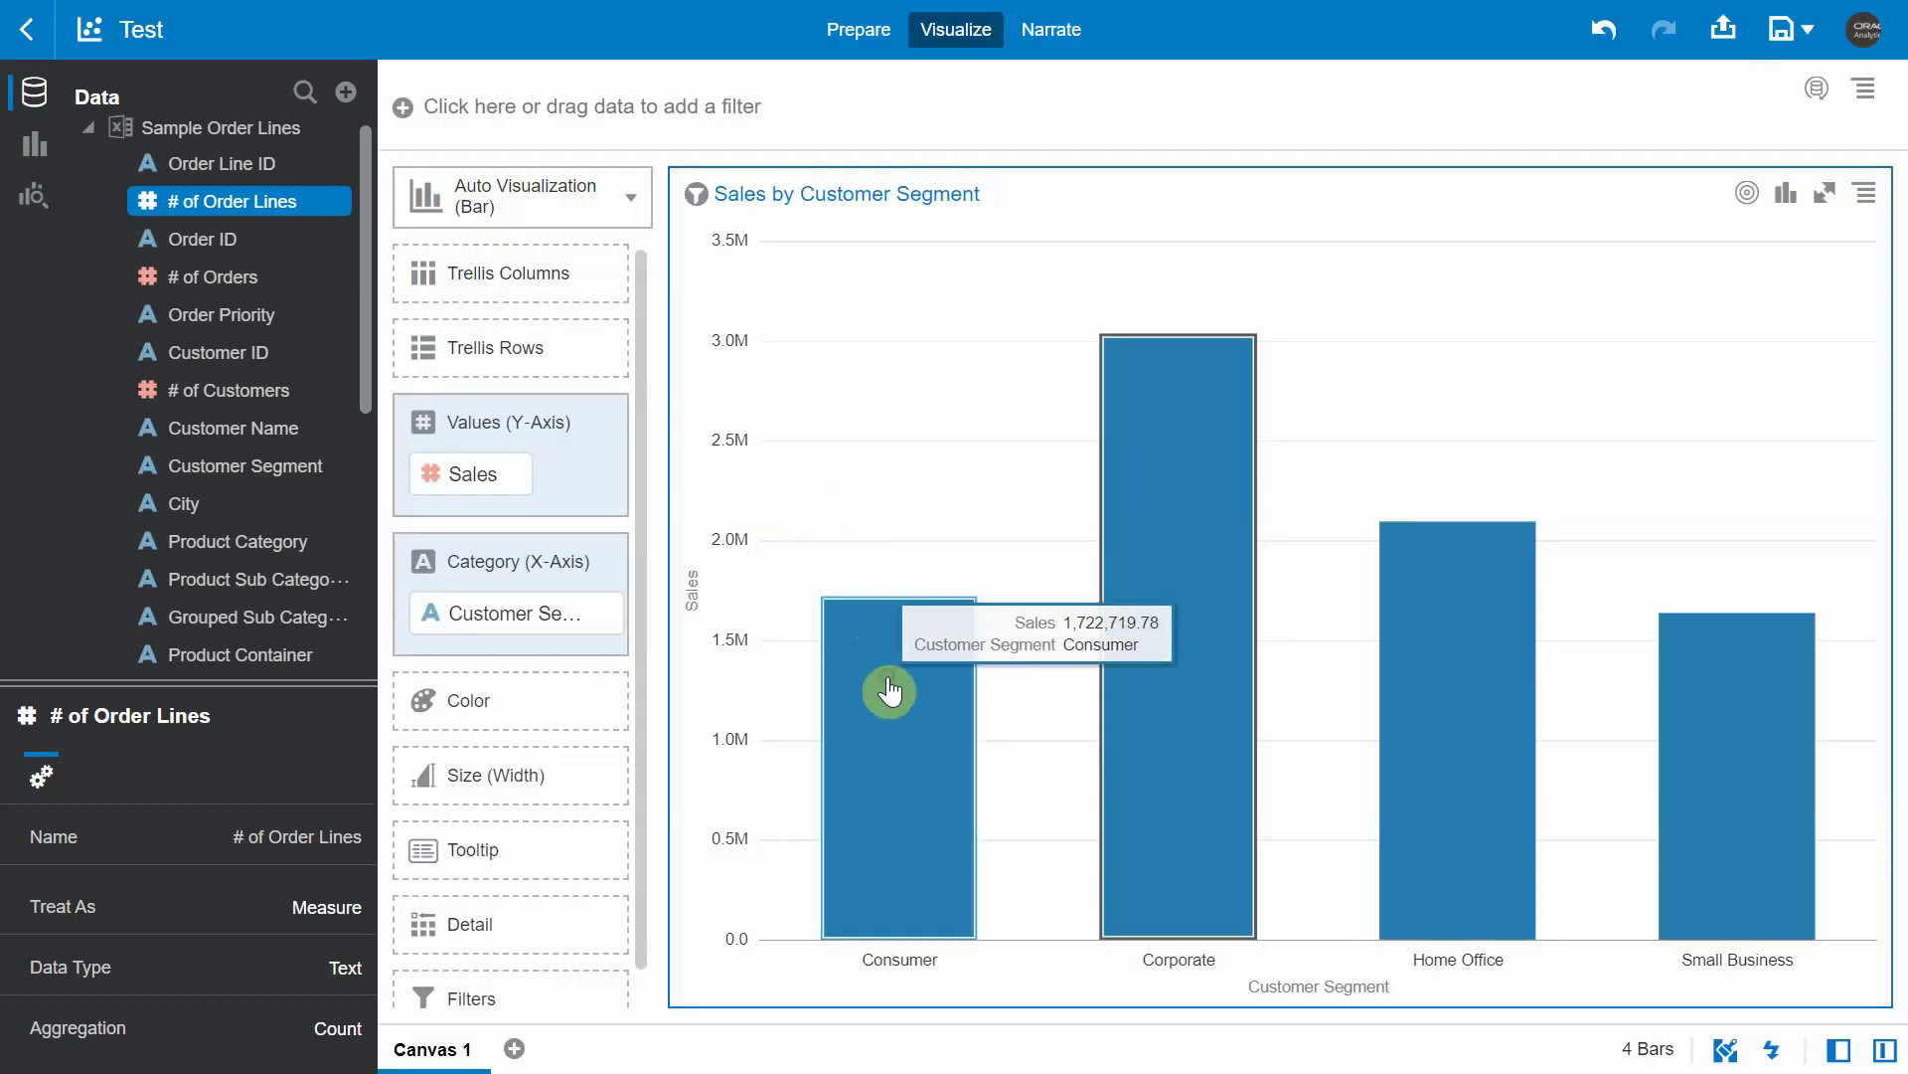
- Run currencyConvertor on the Consumer bar, dismiss the success notice, and return to Data Actions
right_click(890, 691)
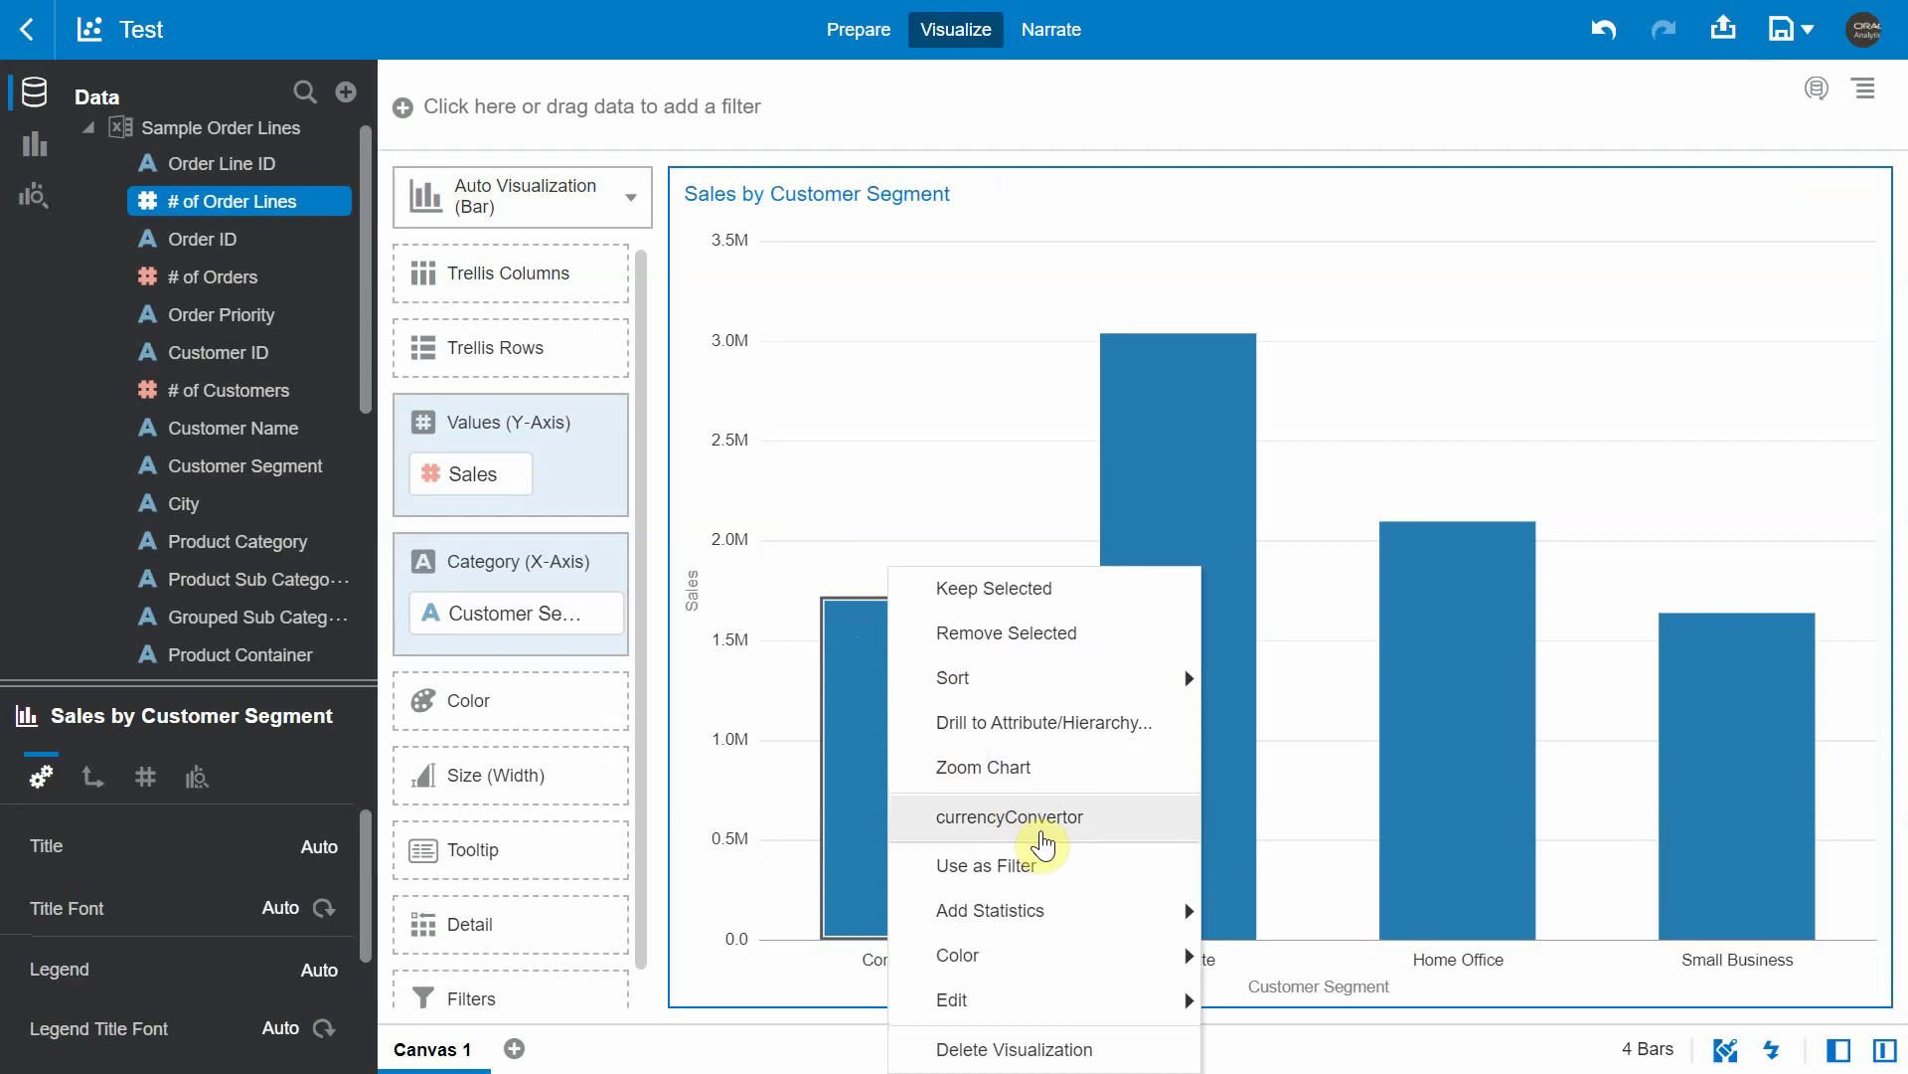
click(1042, 843)
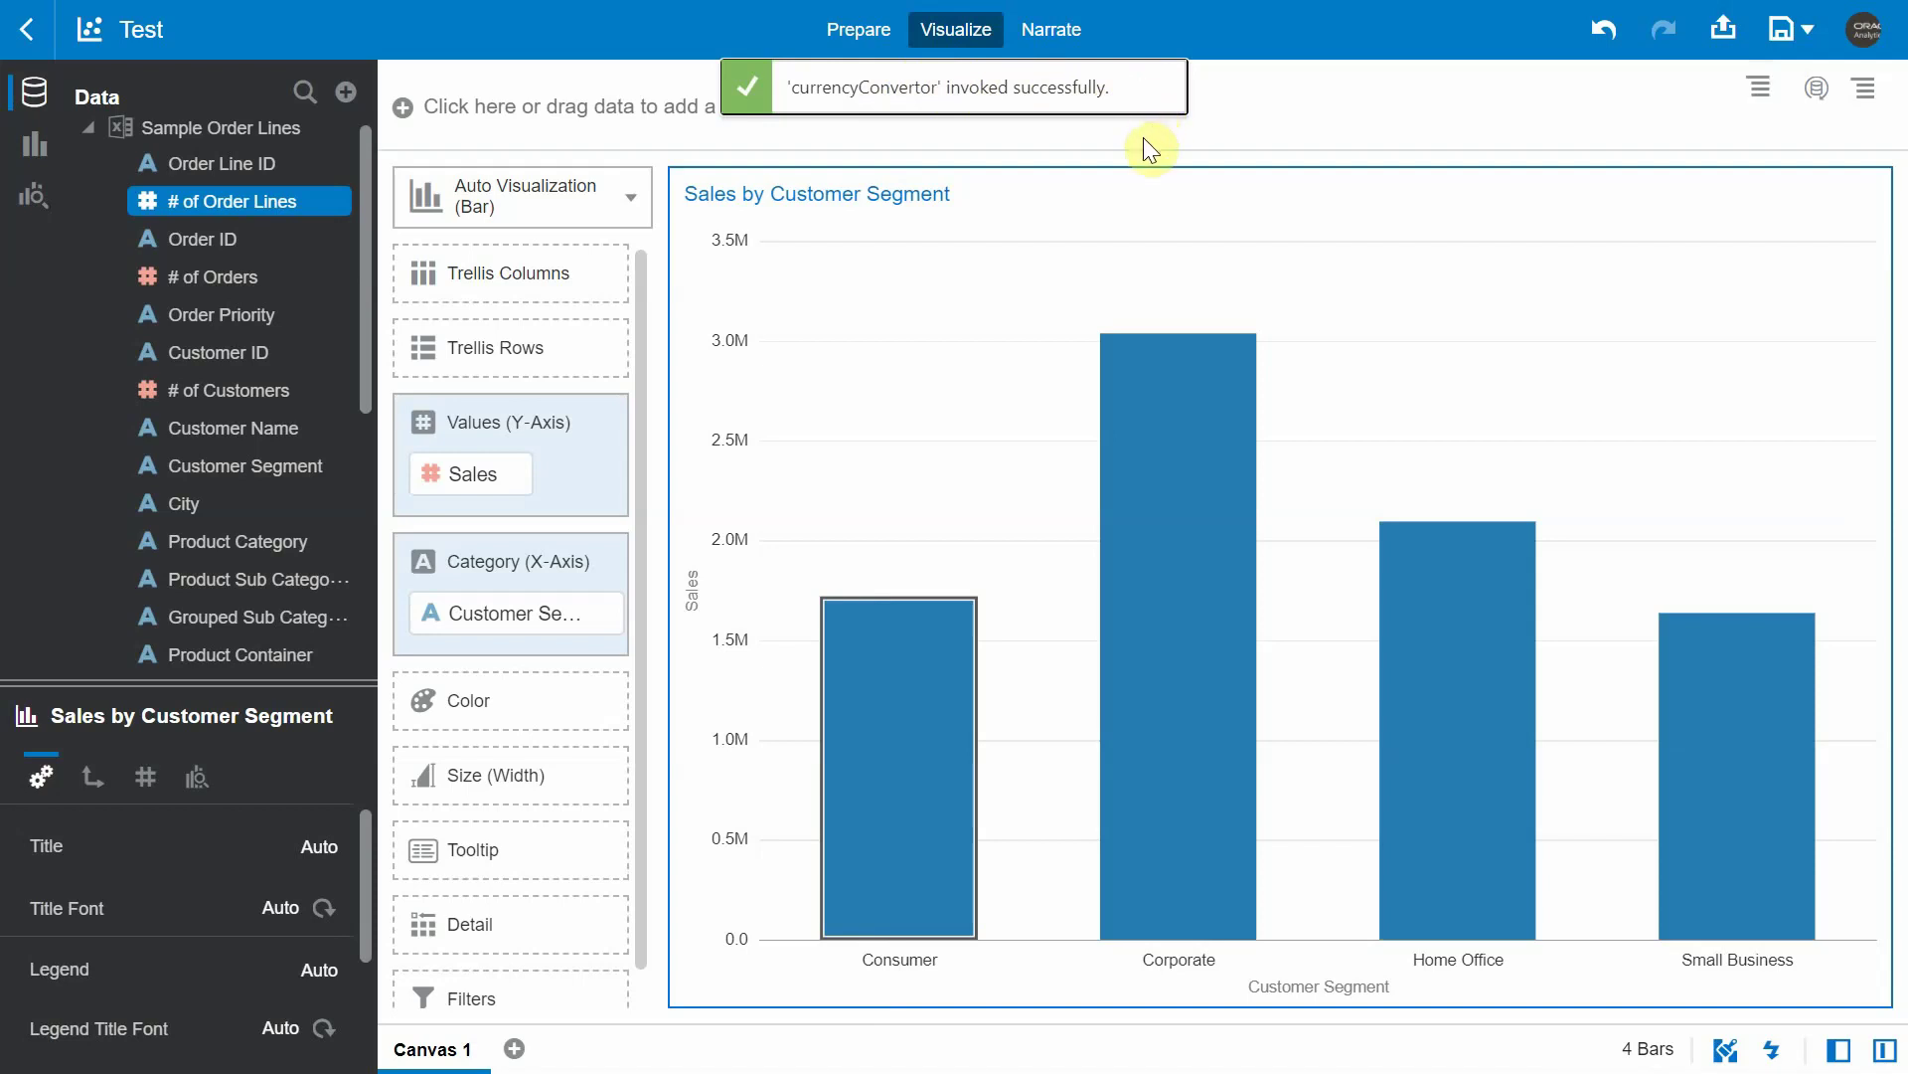
click(1149, 87)
click(1774, 200)
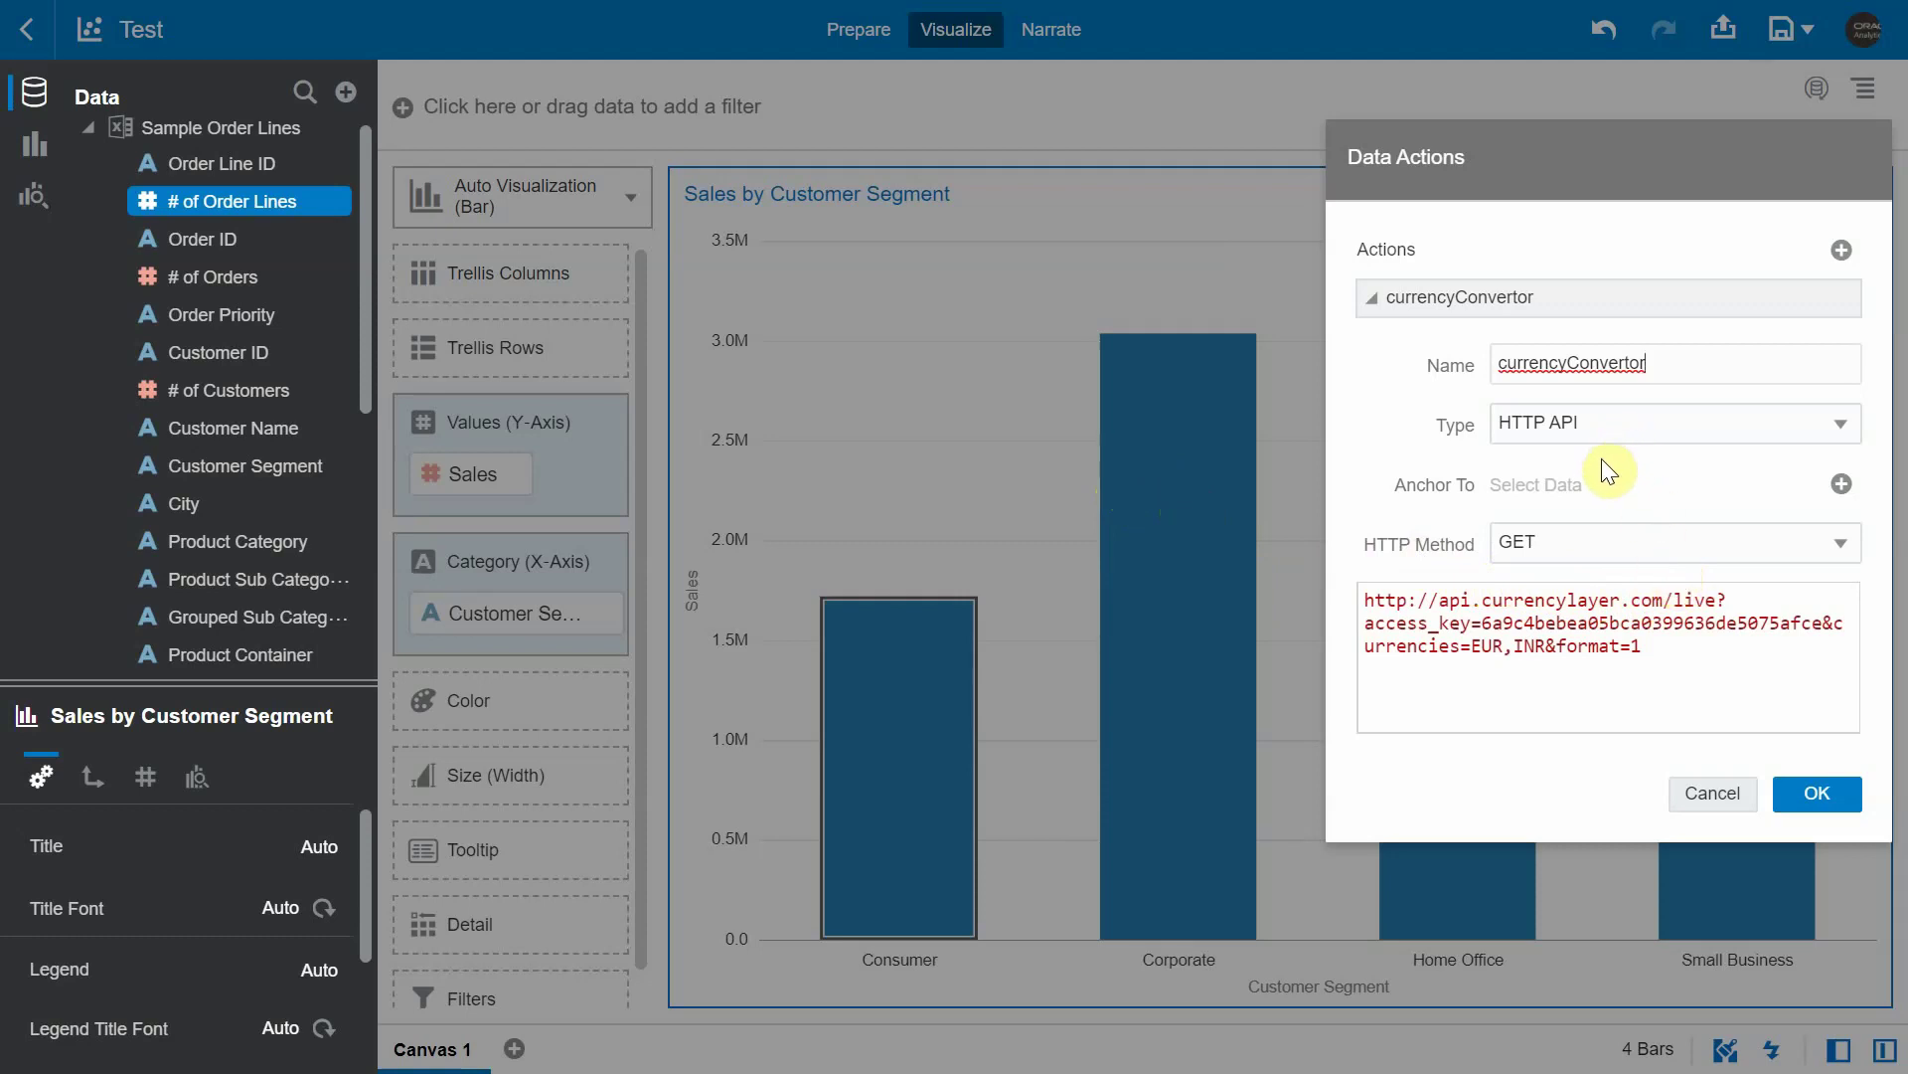
- Close the Data Actions dialog to return to the Sales by Customer Segment chart
click(1131, 511)
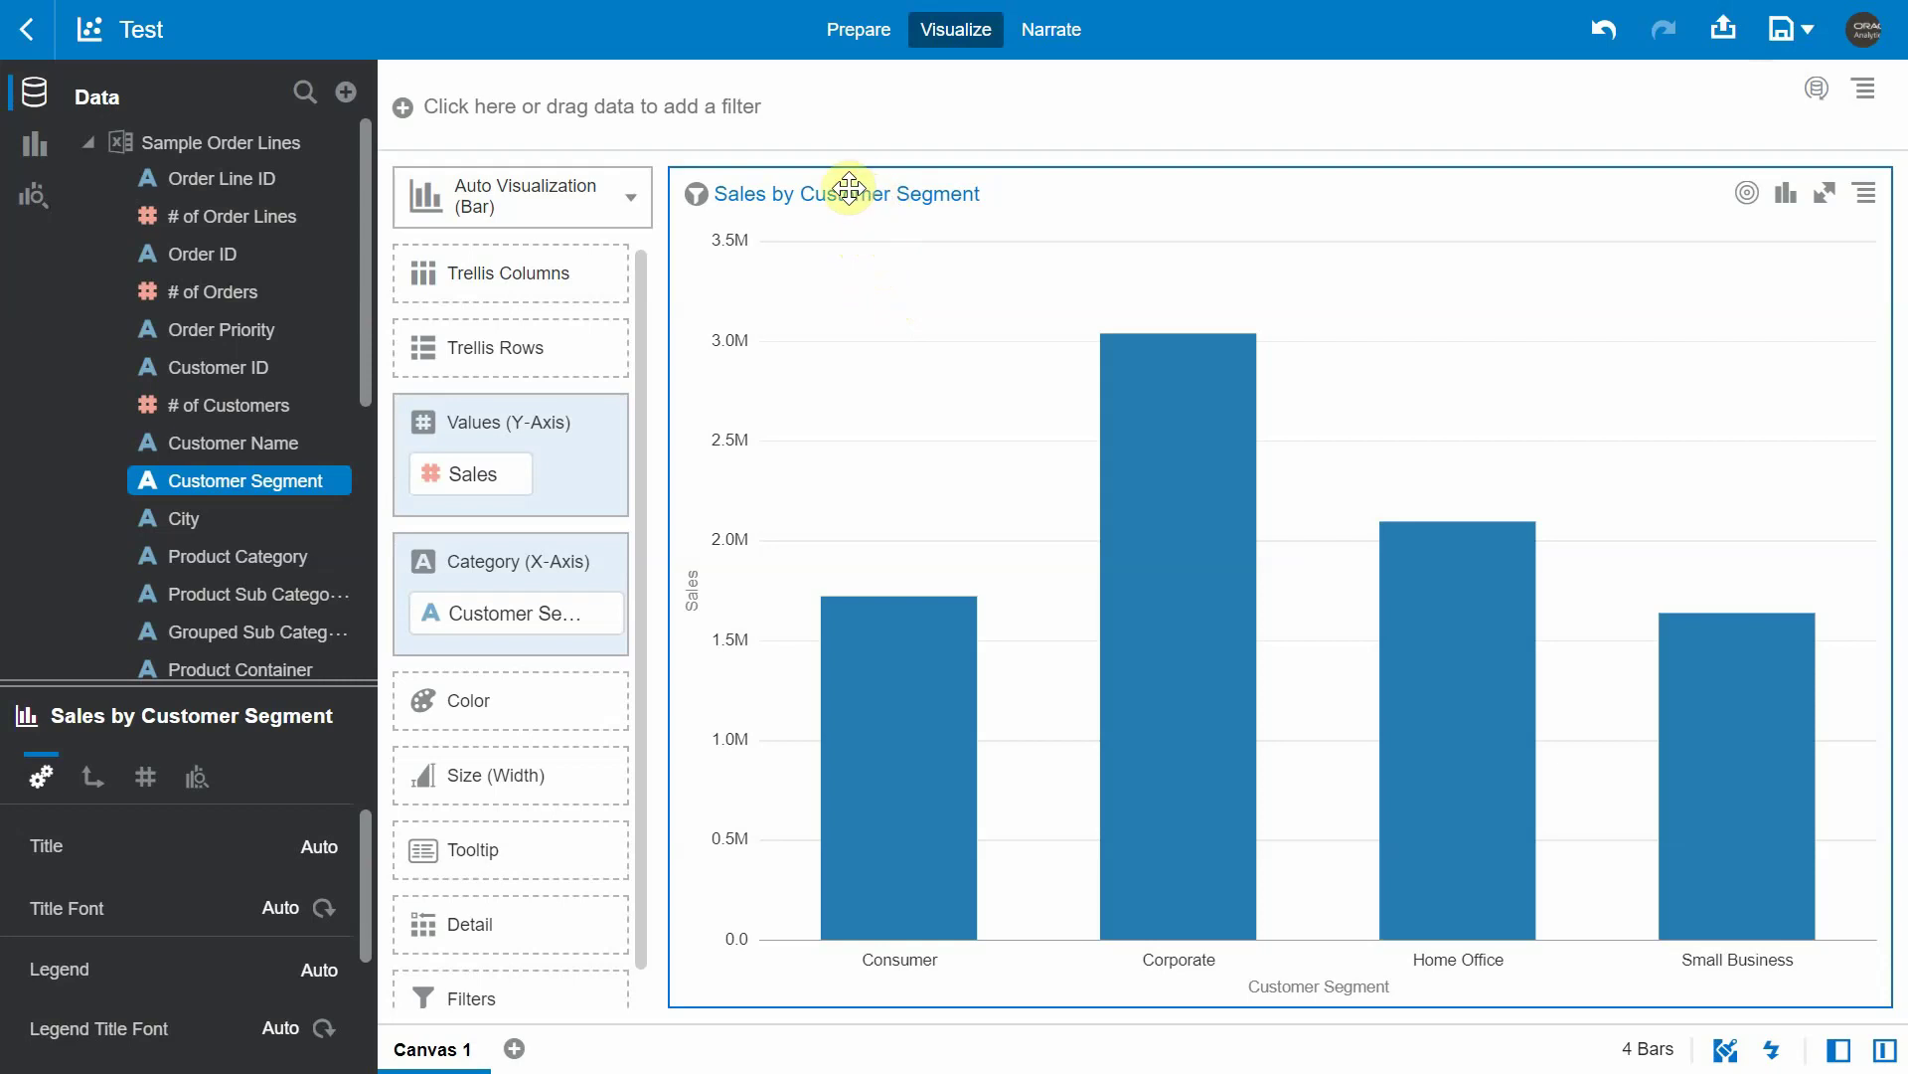
drag(471, 79, 110, 38)
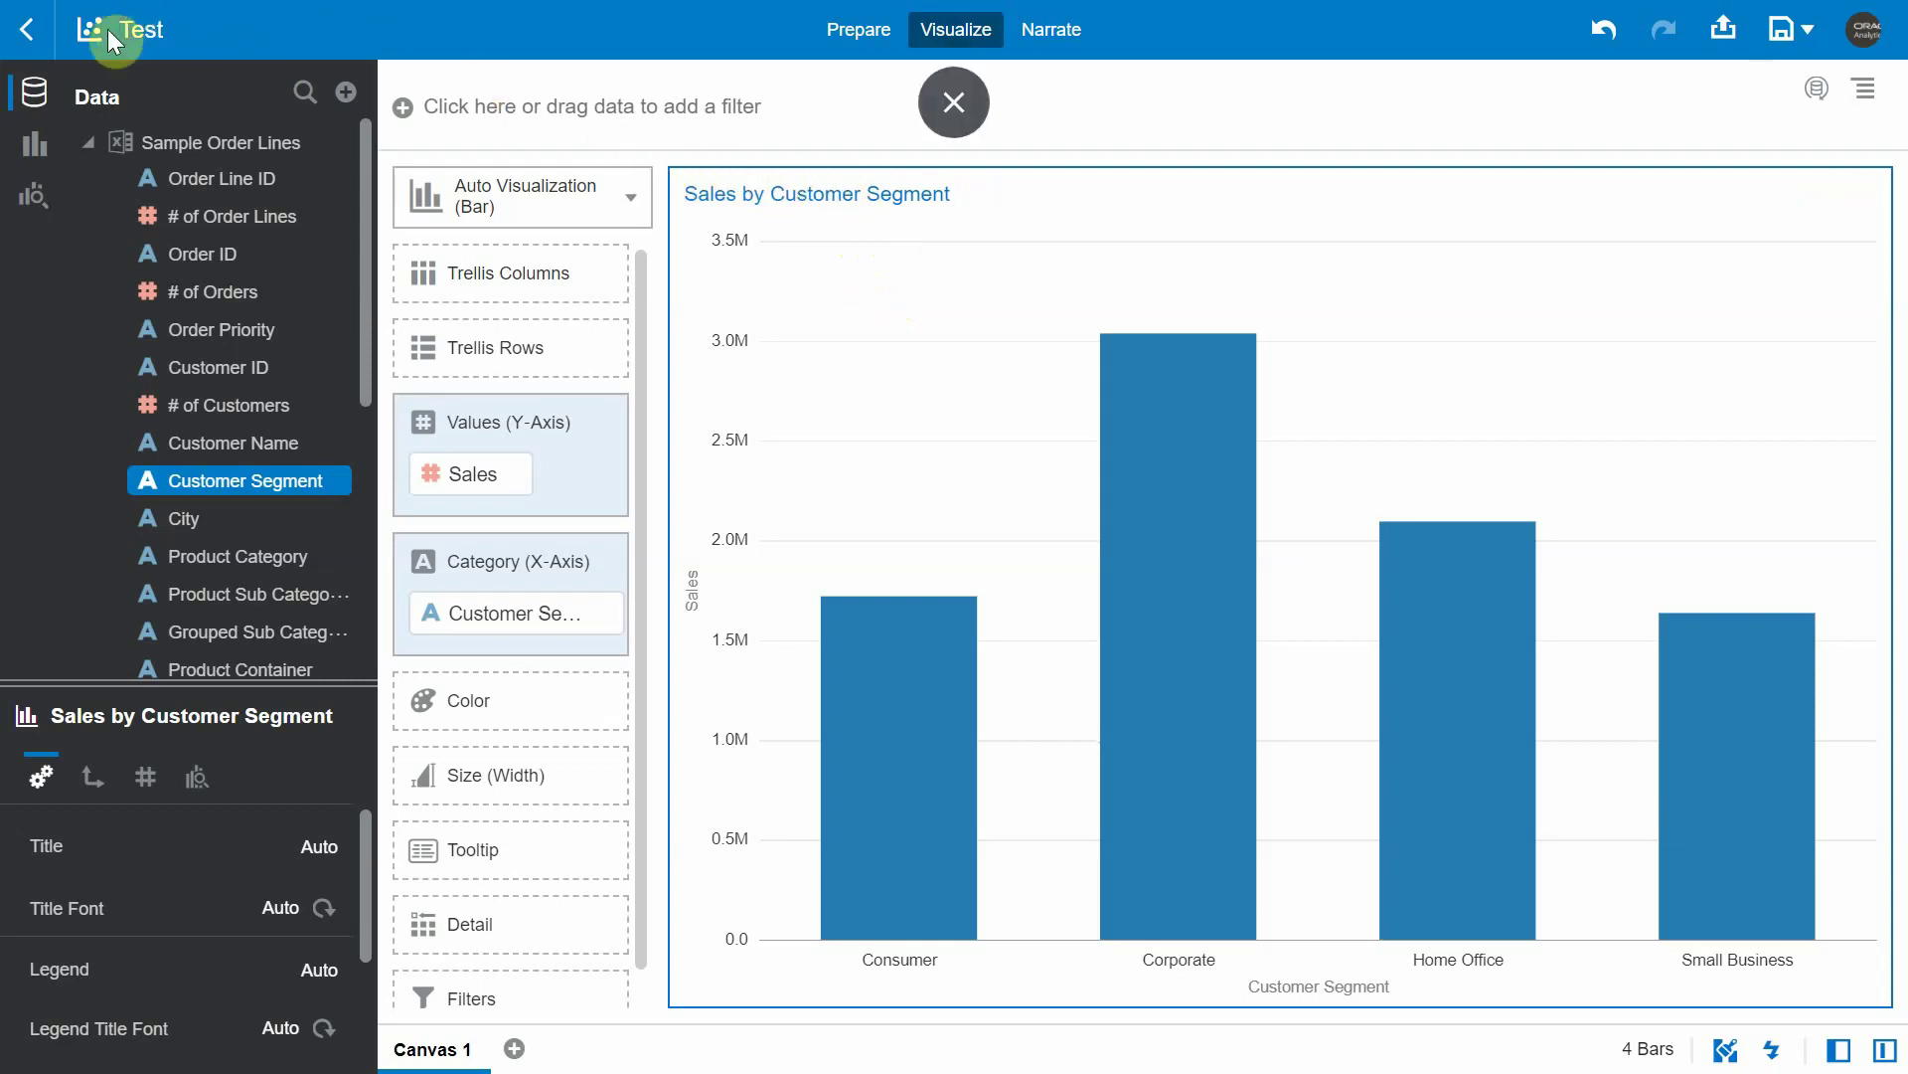
- Upload the currencylayer custom data action zip through Console > Extensions
click(44, 47)
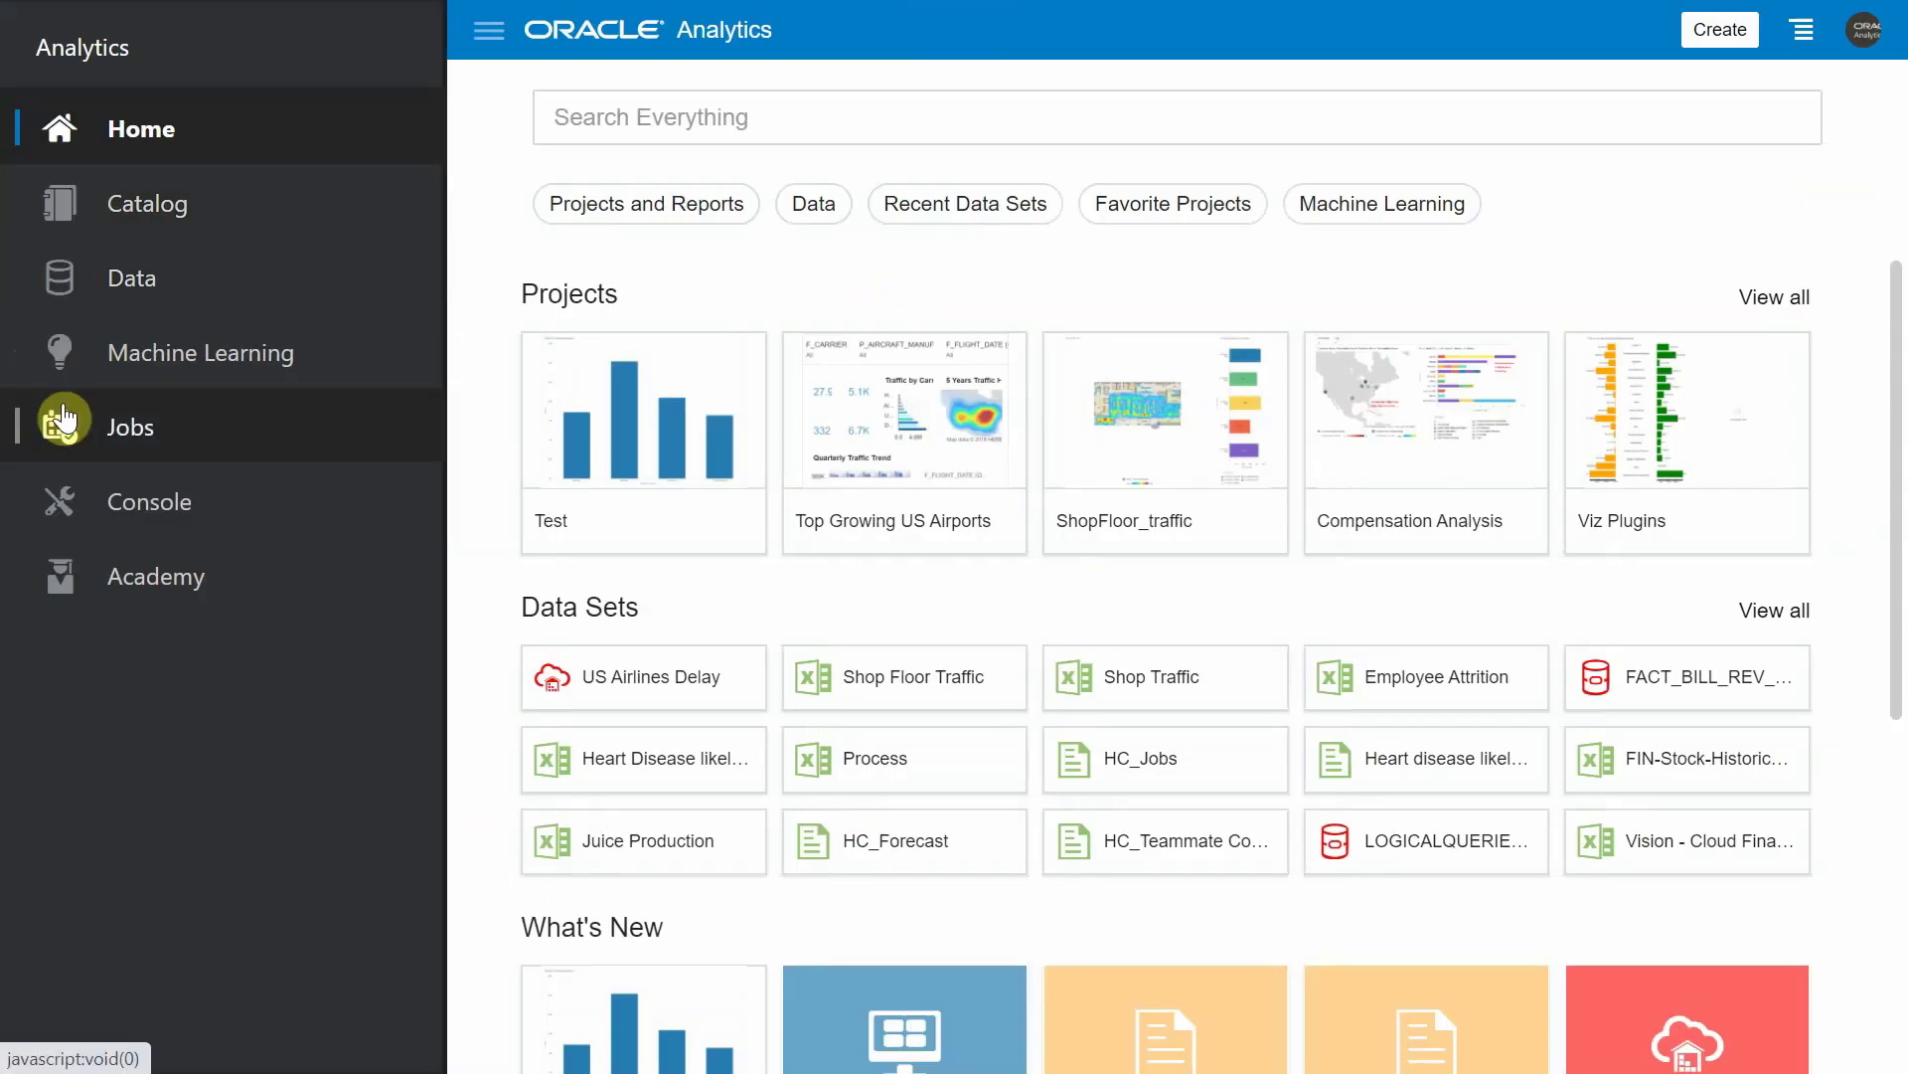
click(116, 509)
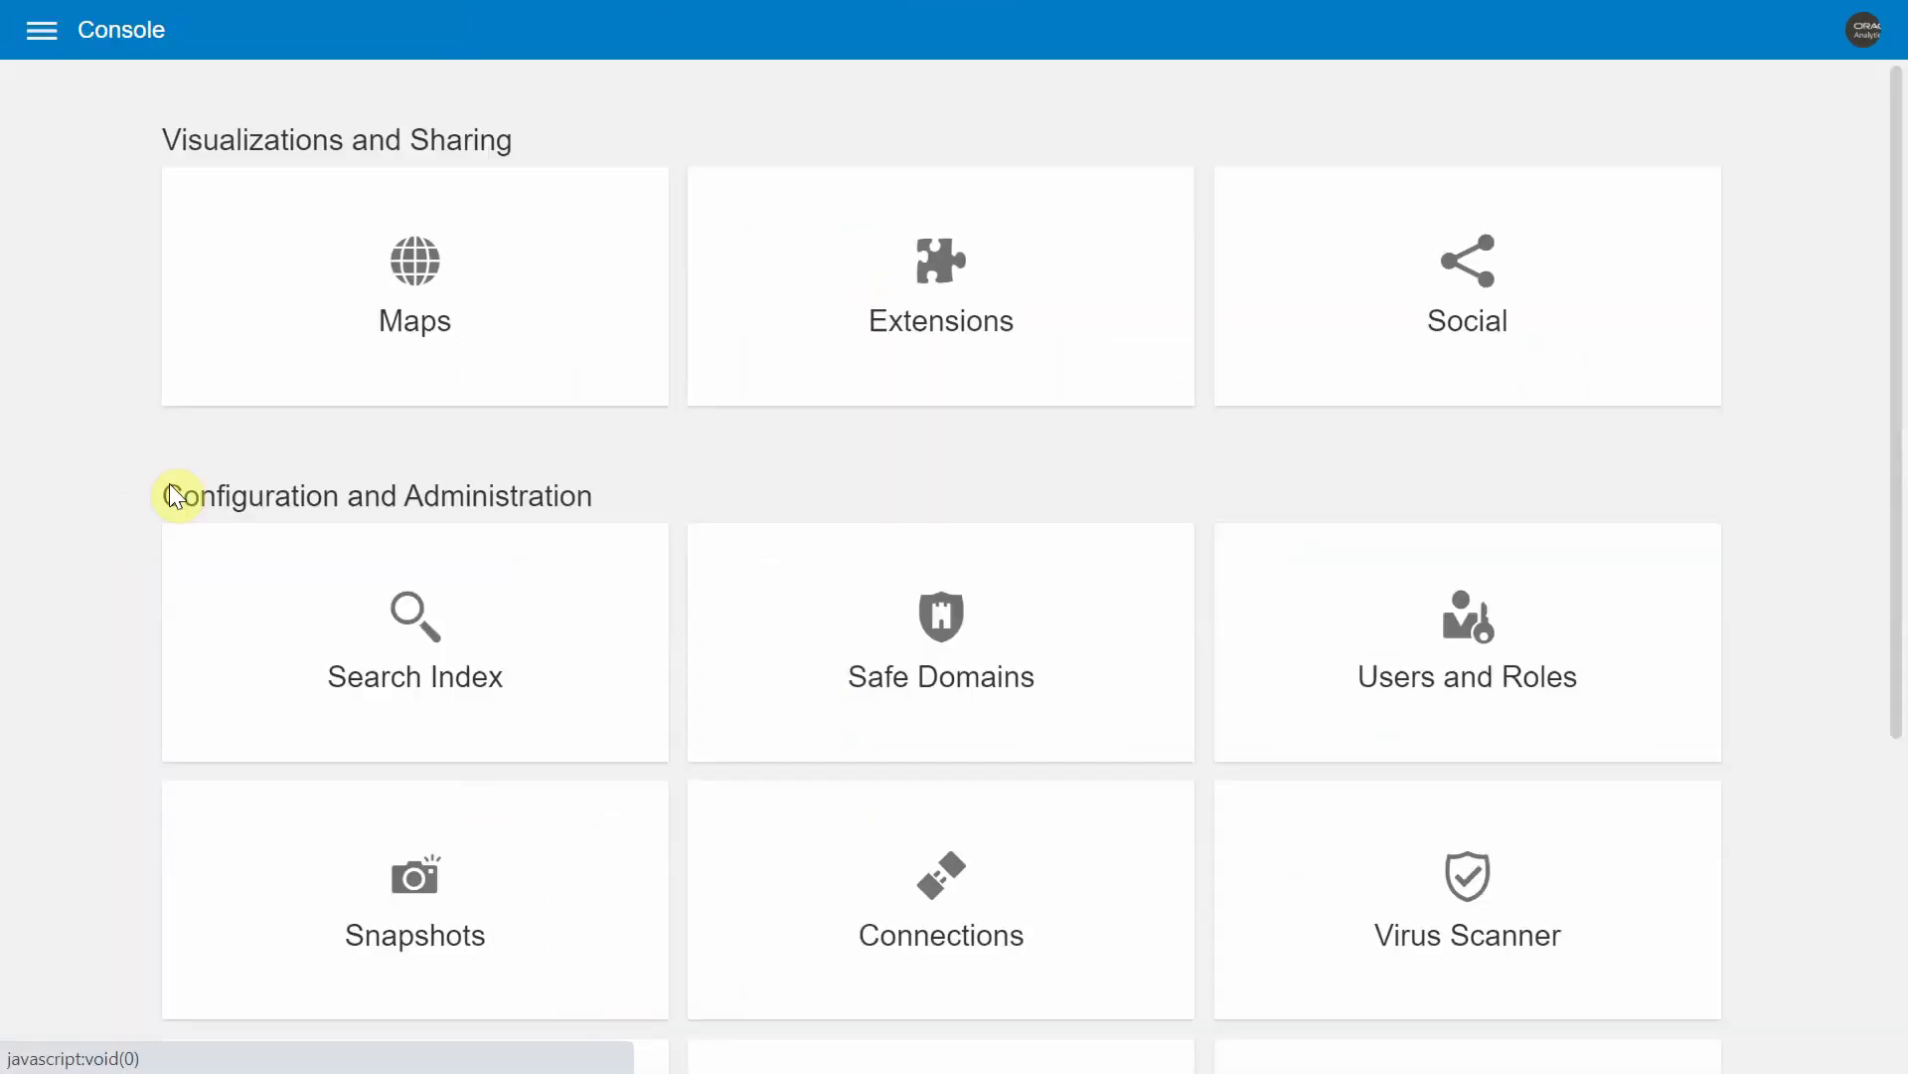
click(821, 348)
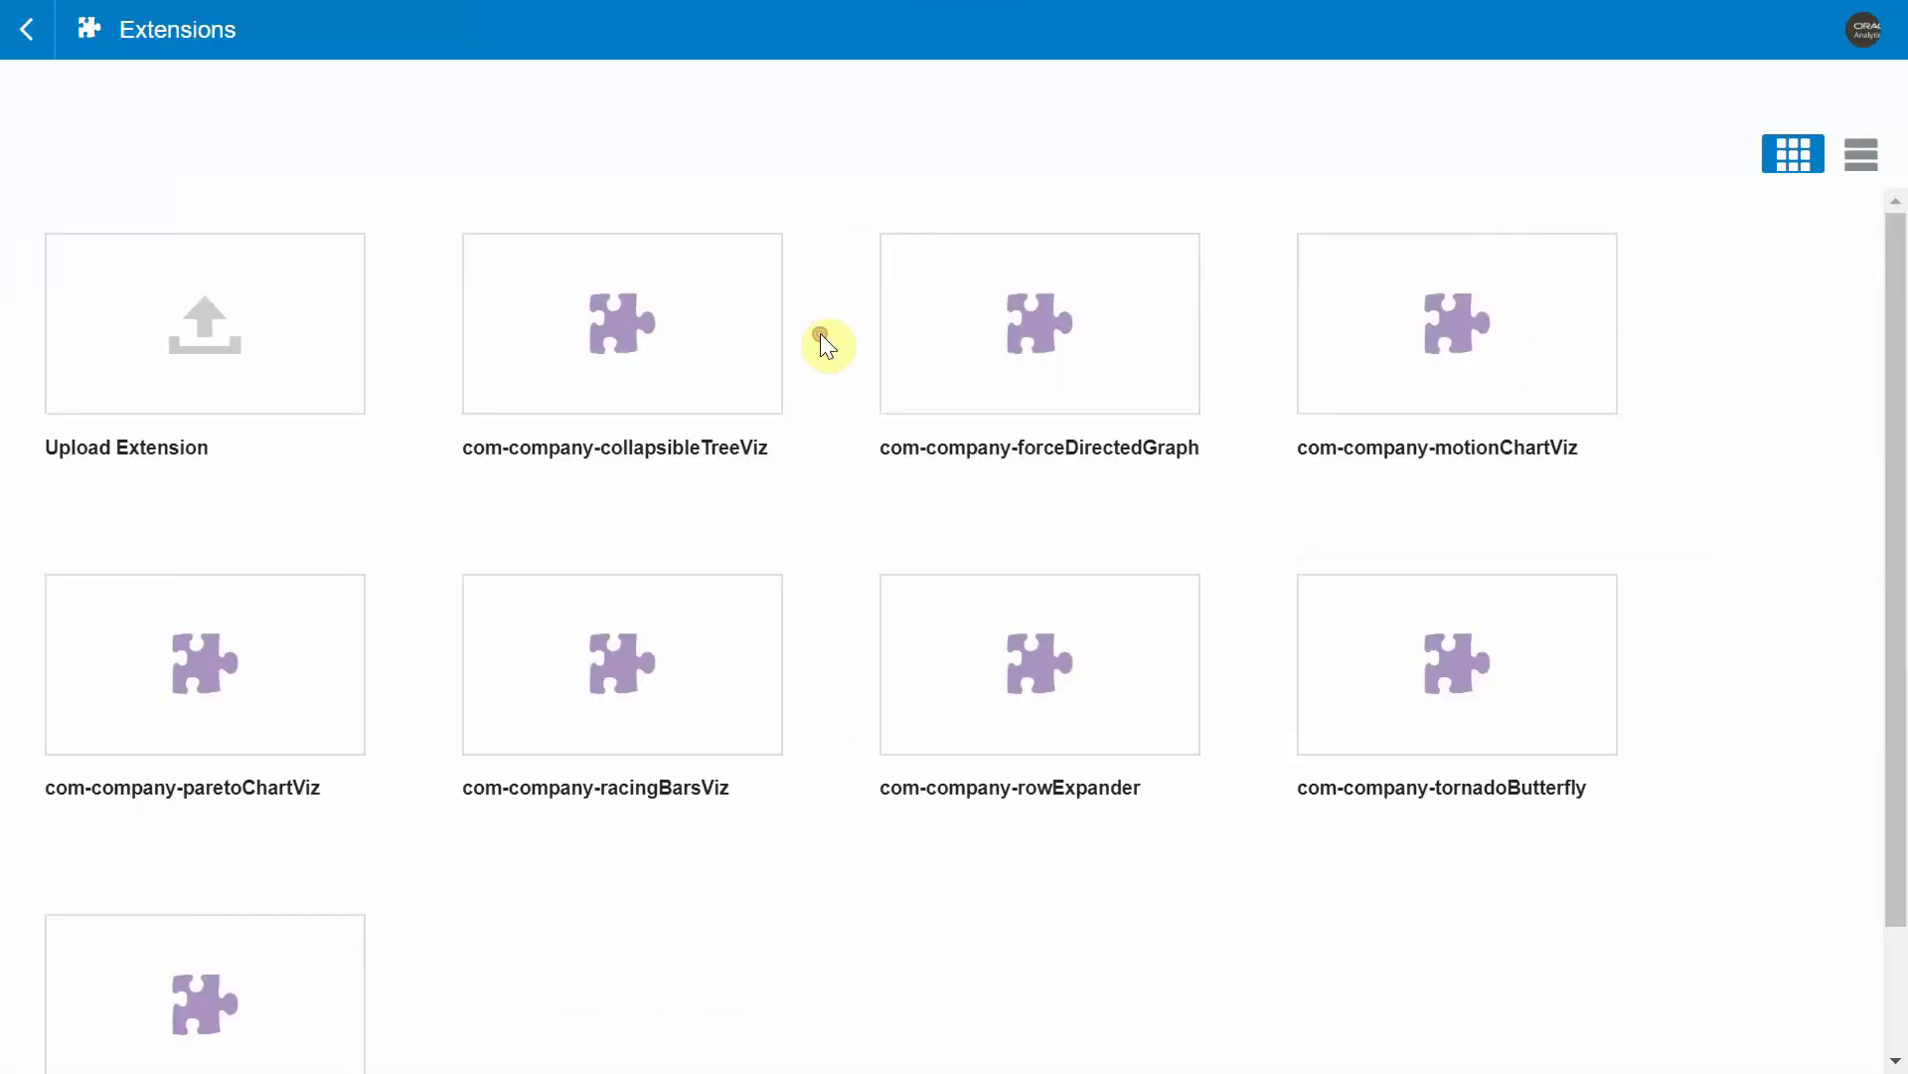
click(302, 354)
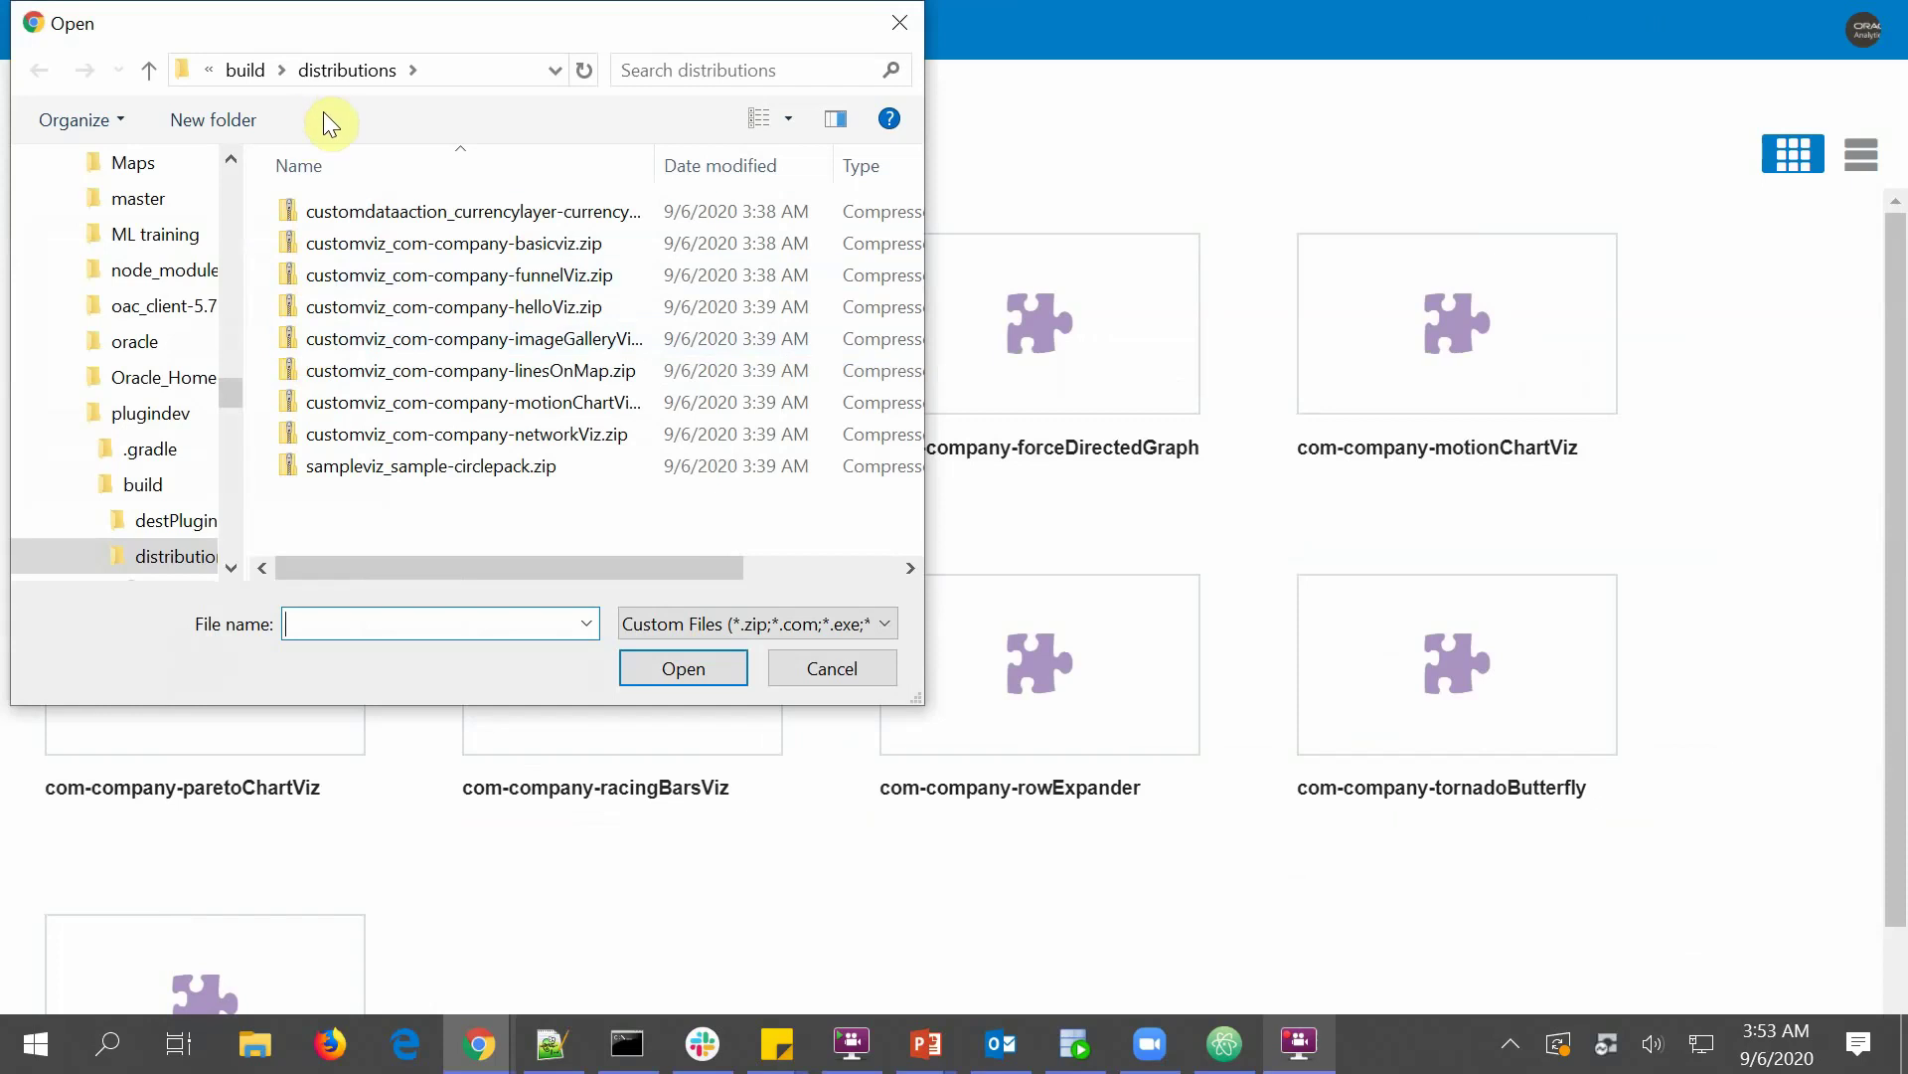
double_click(420, 219)
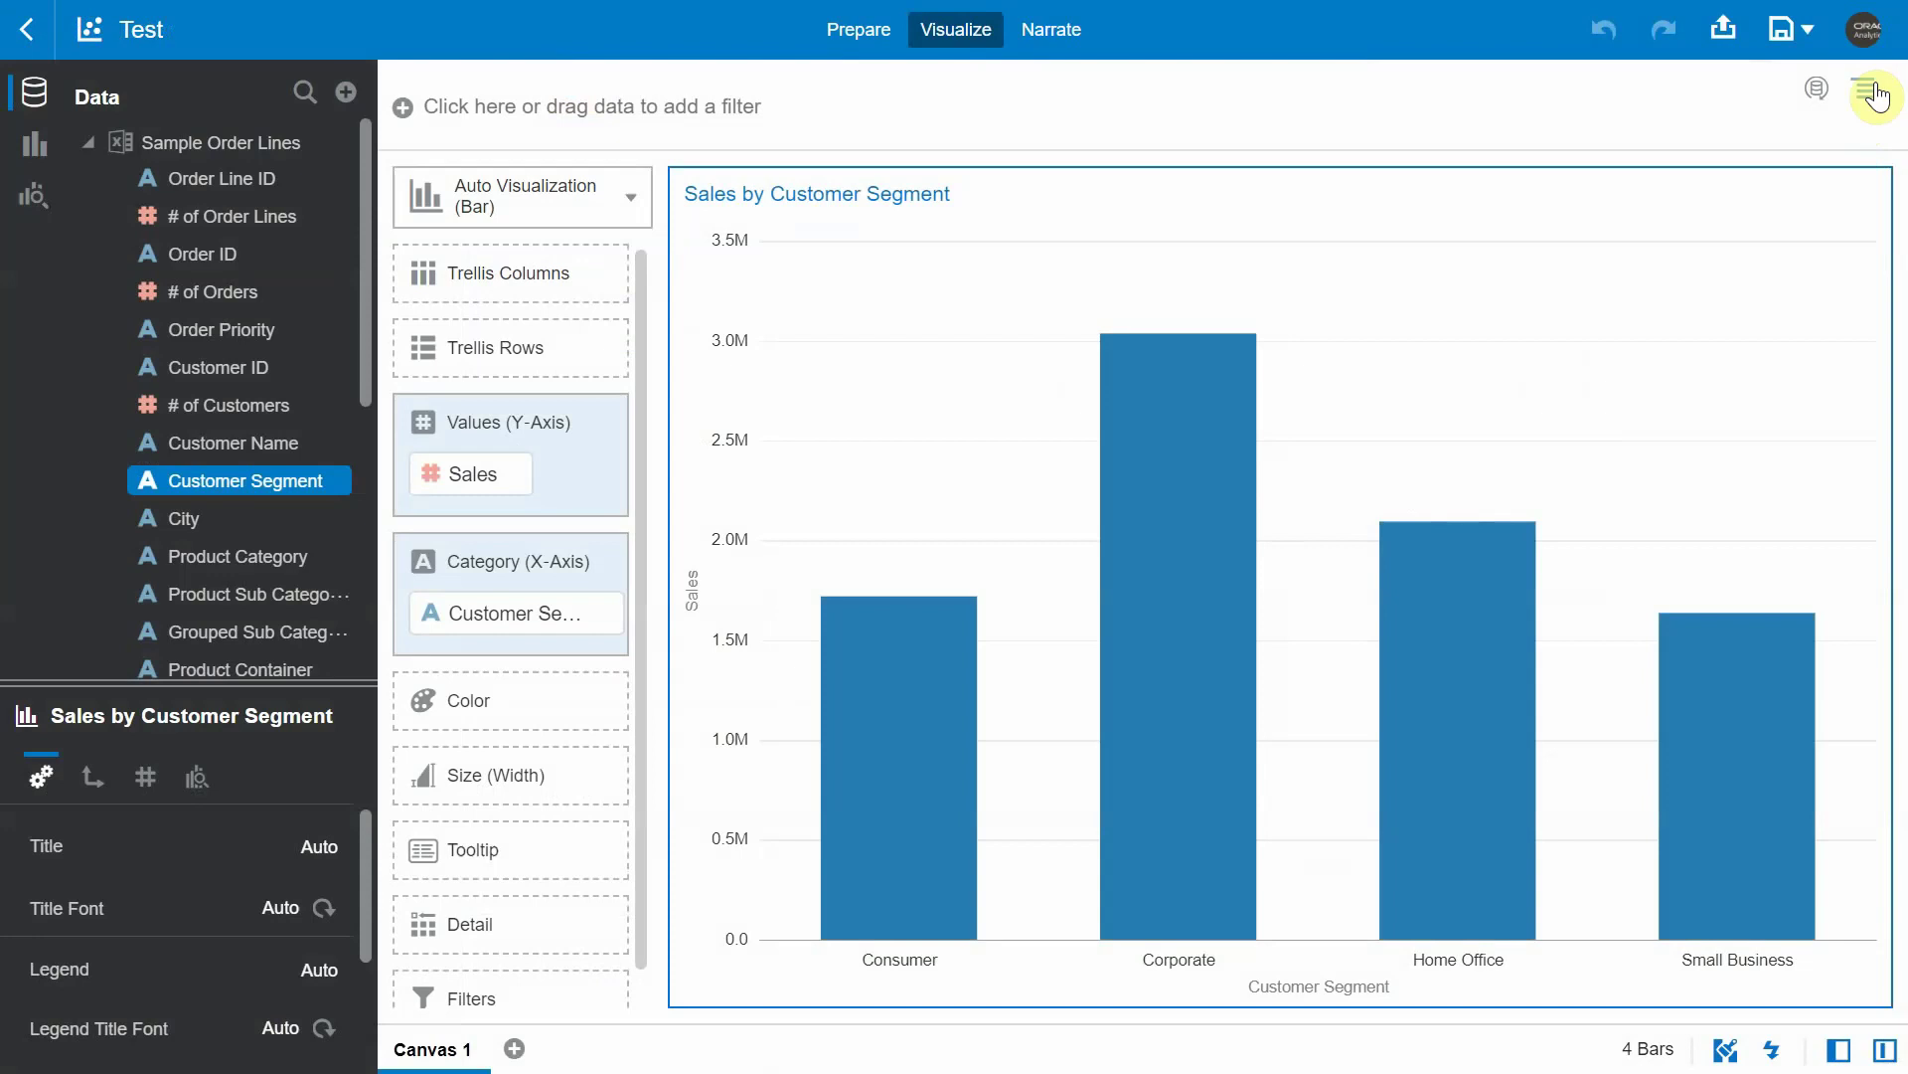
- Add a second data action of type Generic HTTP API DATA ACTION
click(1874, 96)
click(1839, 171)
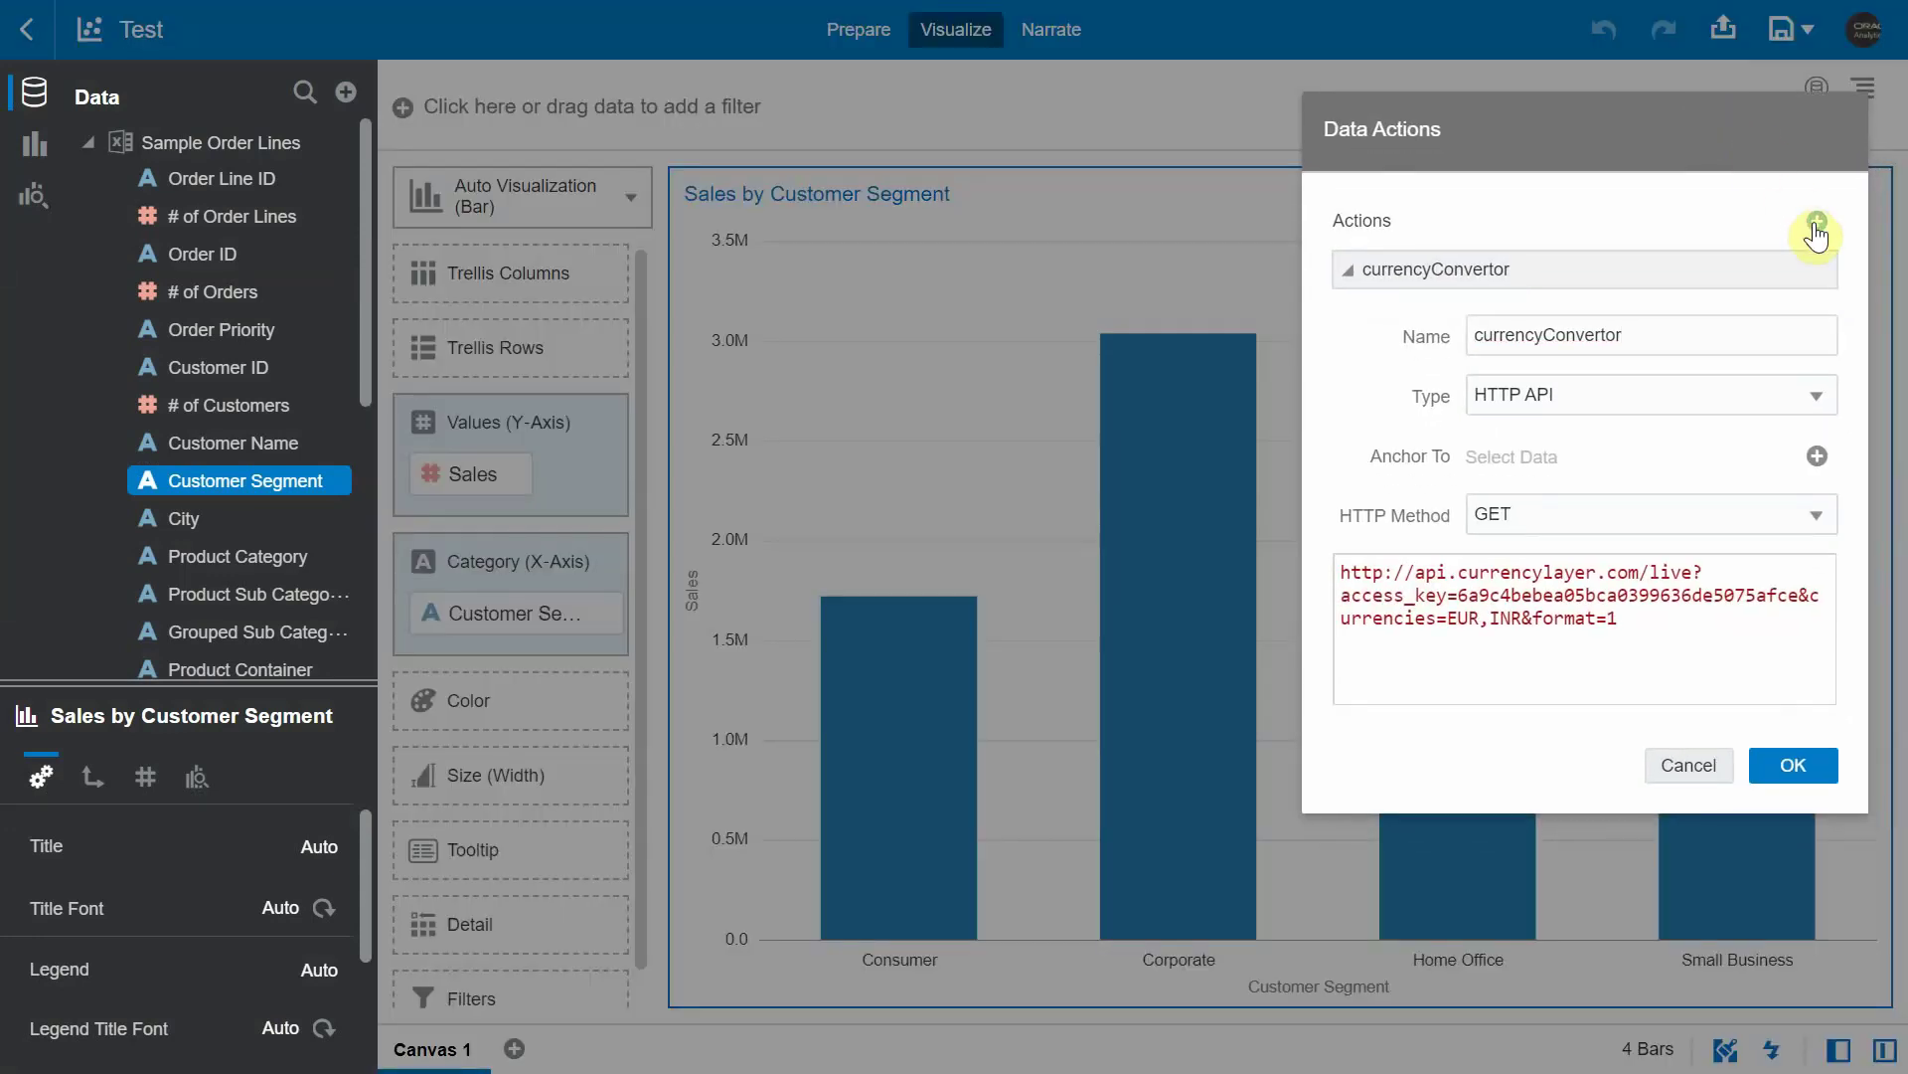
click(1816, 225)
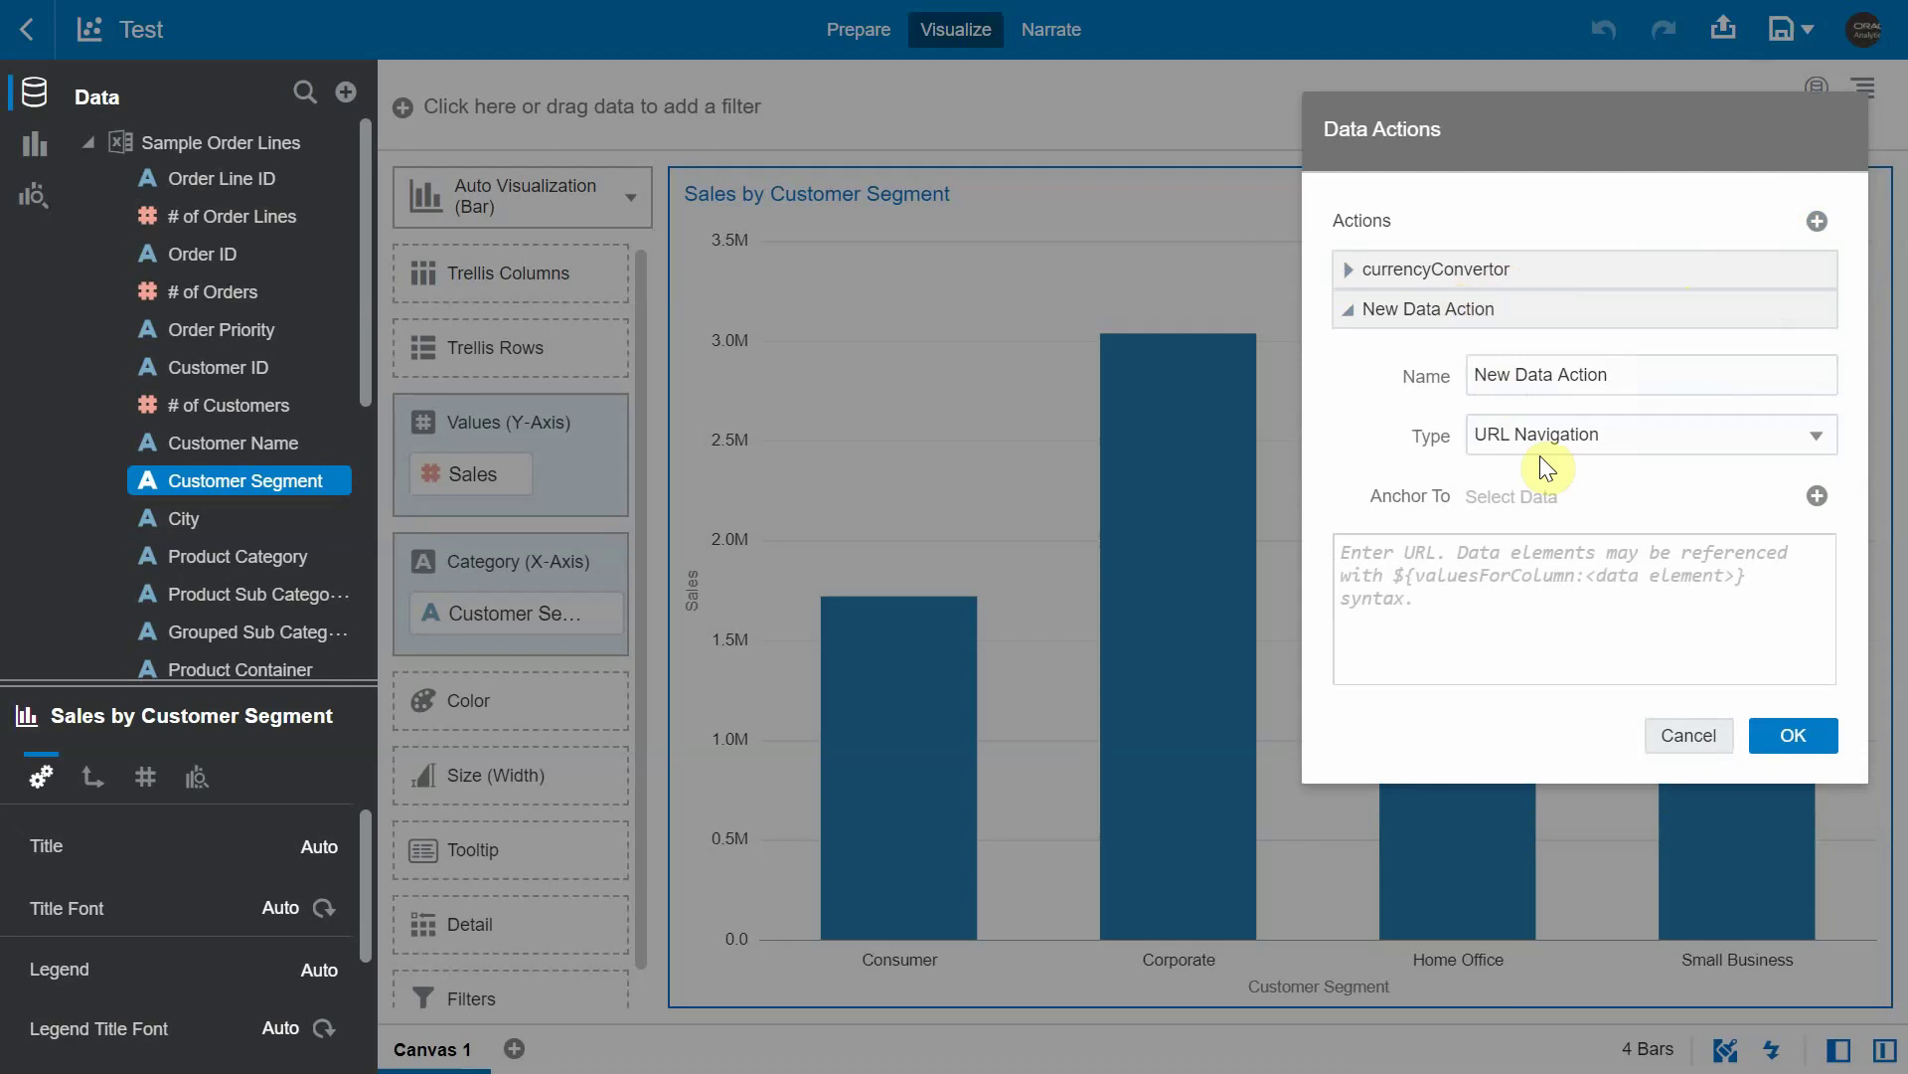
click(1585, 437)
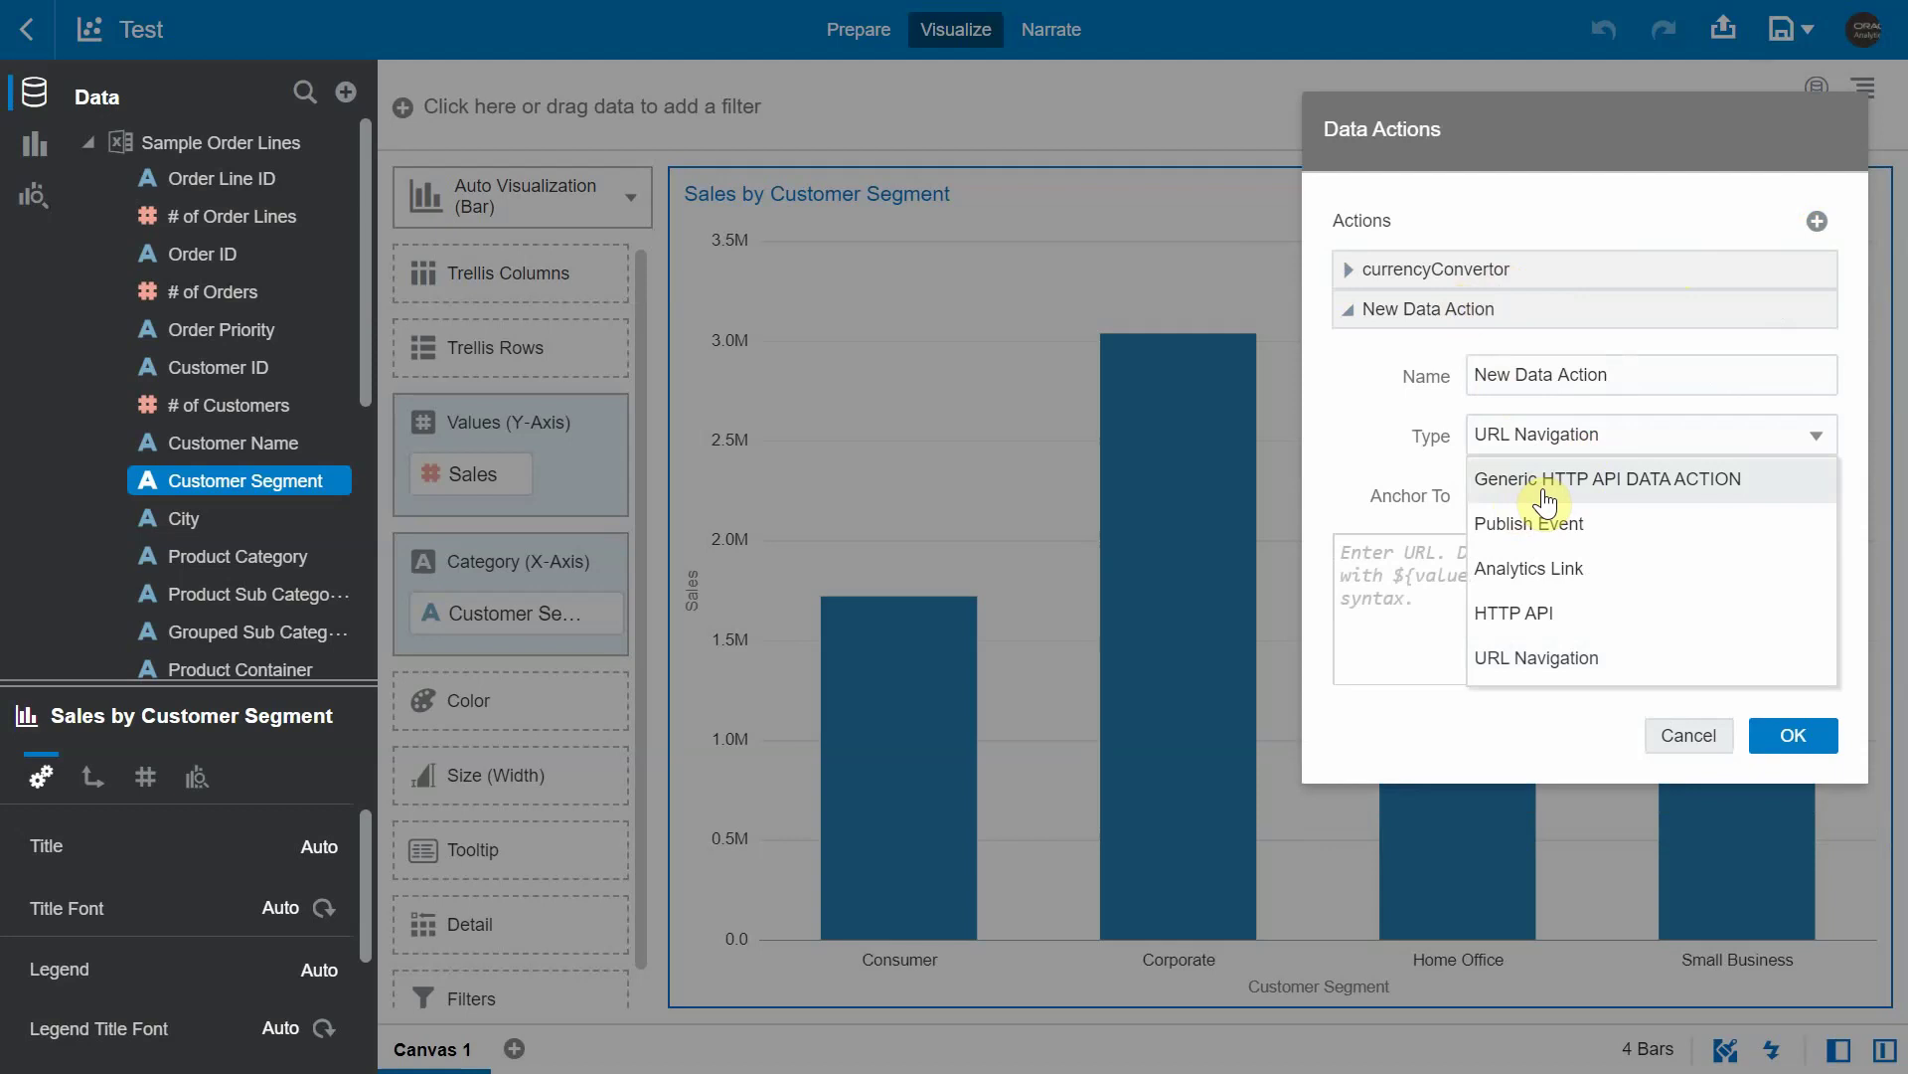
click(1658, 481)
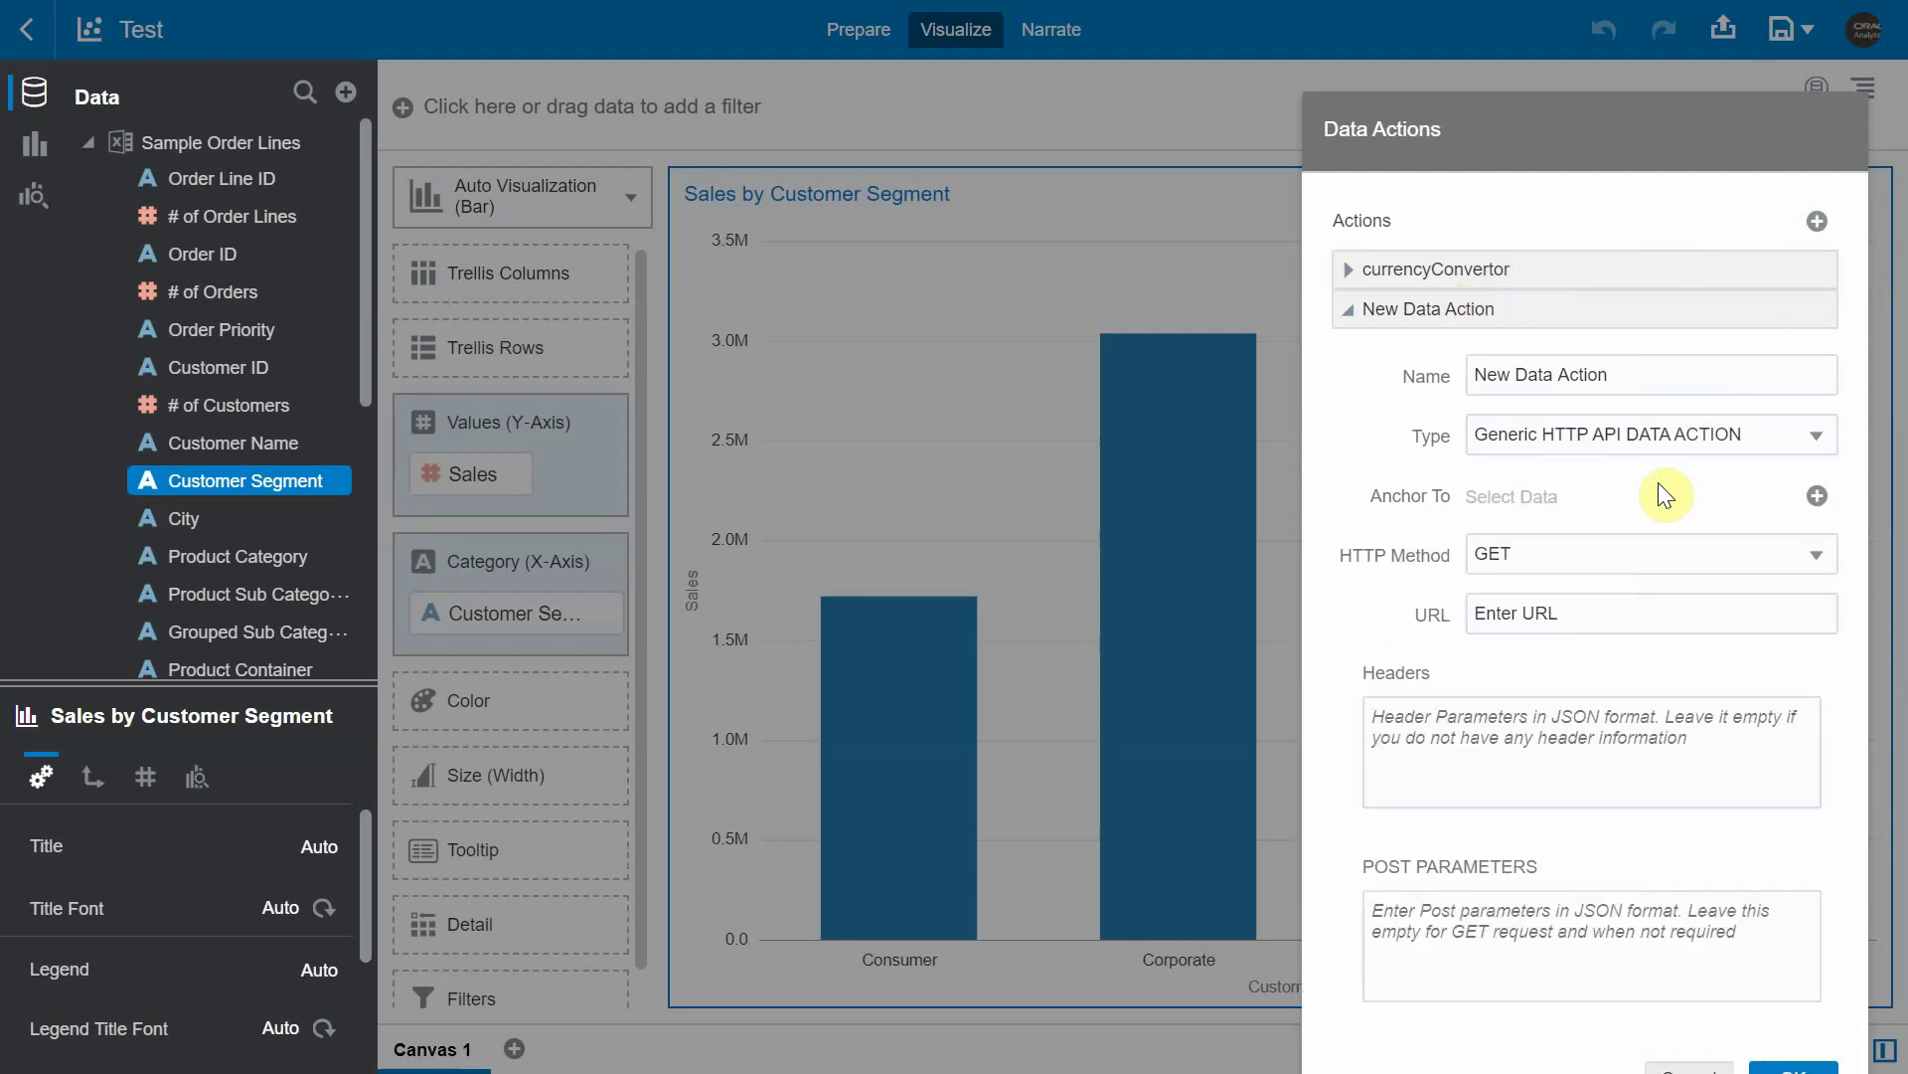
drag(1607, 121, 1608, 67)
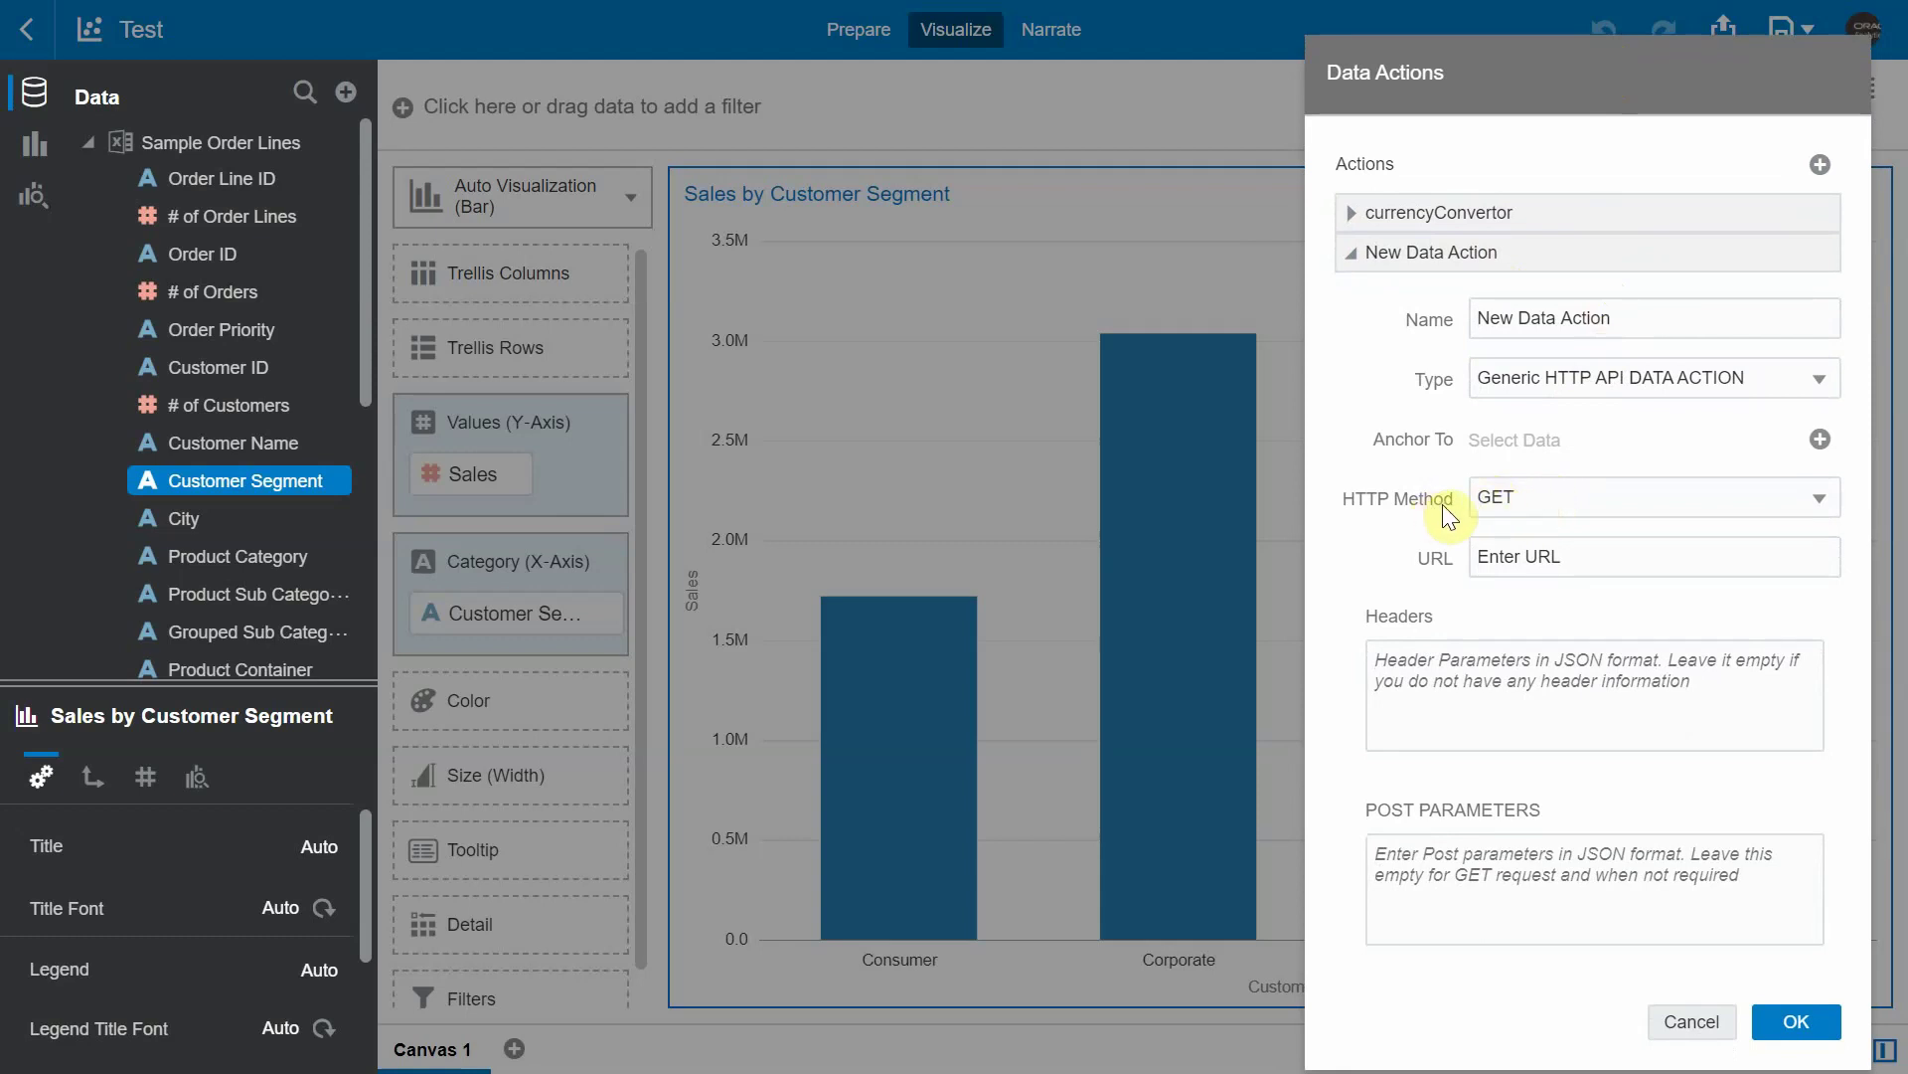
- Keep GET and replace the URL with the pasted currencylayer live-rates address
click(1487, 506)
click(1478, 537)
drag(1581, 574, 1484, 590)
key(BackSpace)
key(ctrl+v)
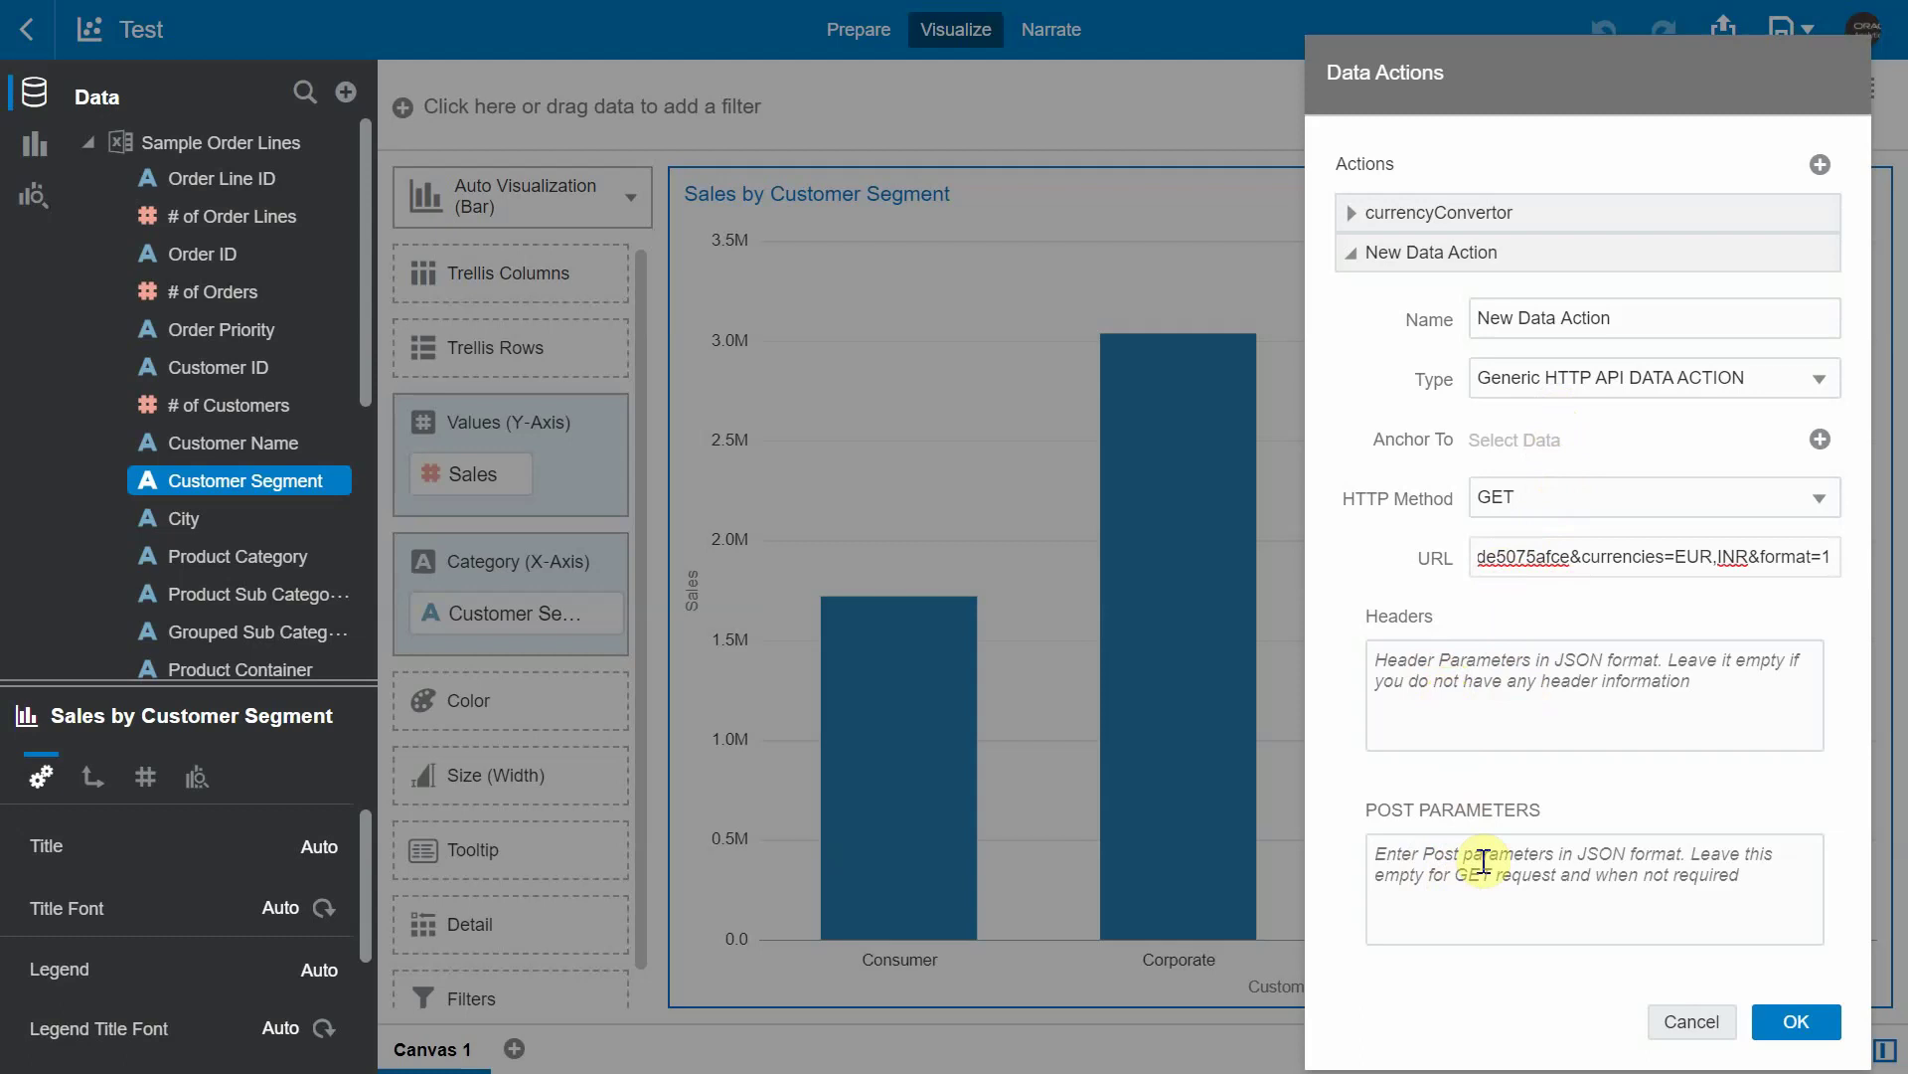
- Anchor the action to Sales, name it myDA1, and save it
click(1820, 439)
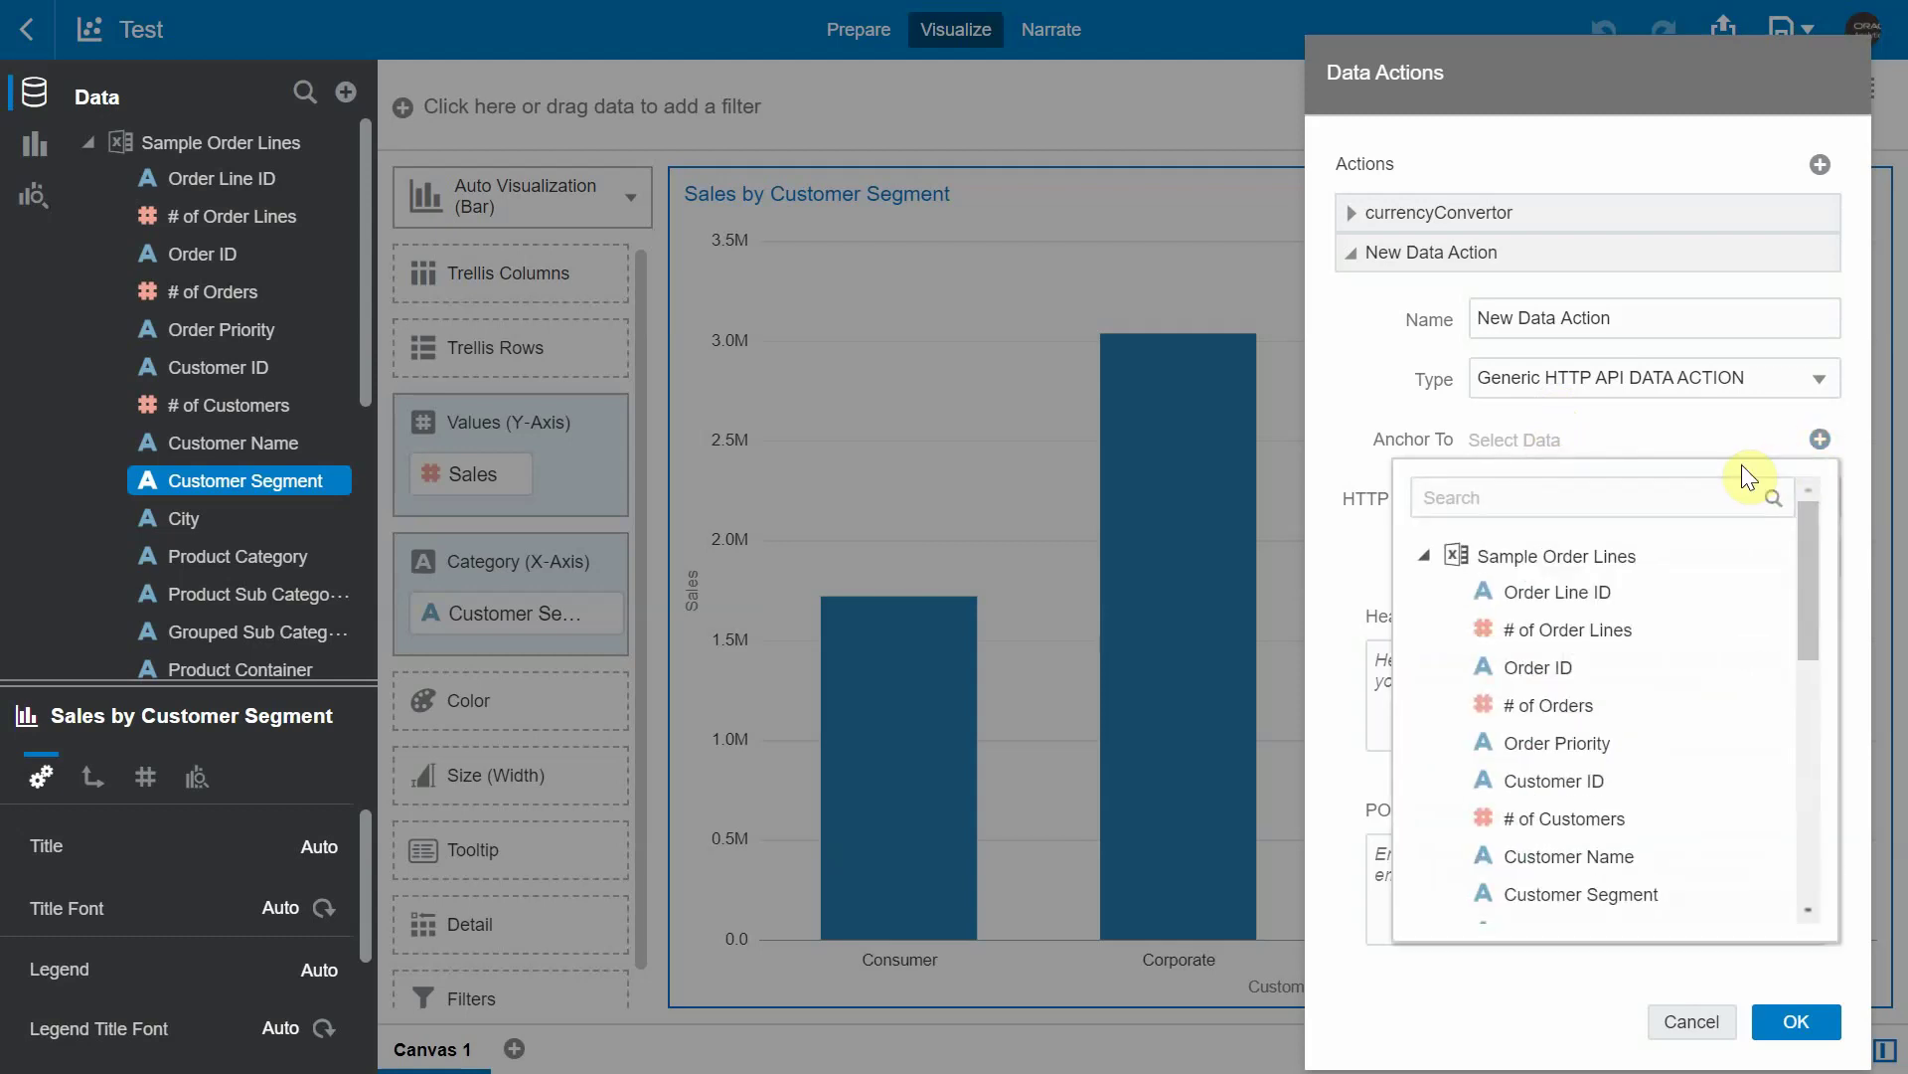
click(1612, 507)
text(sa)
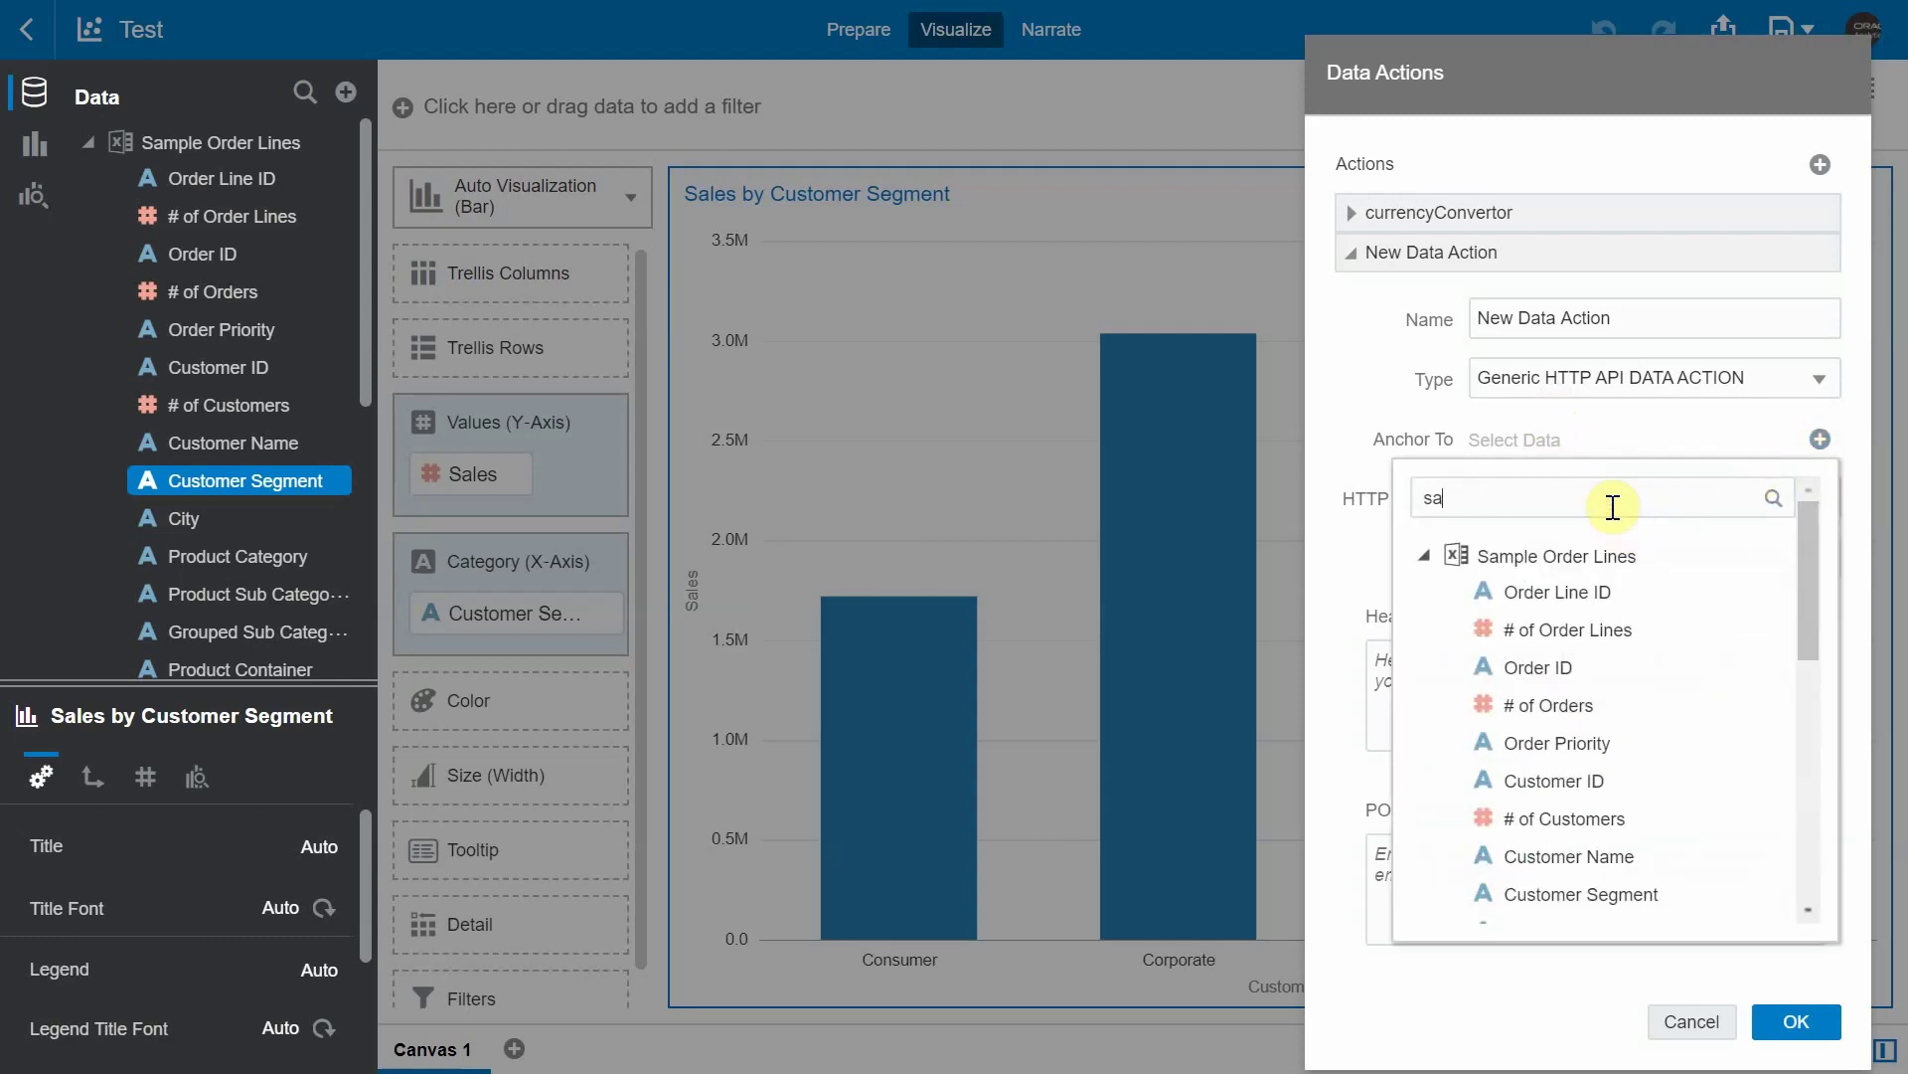
text(les)
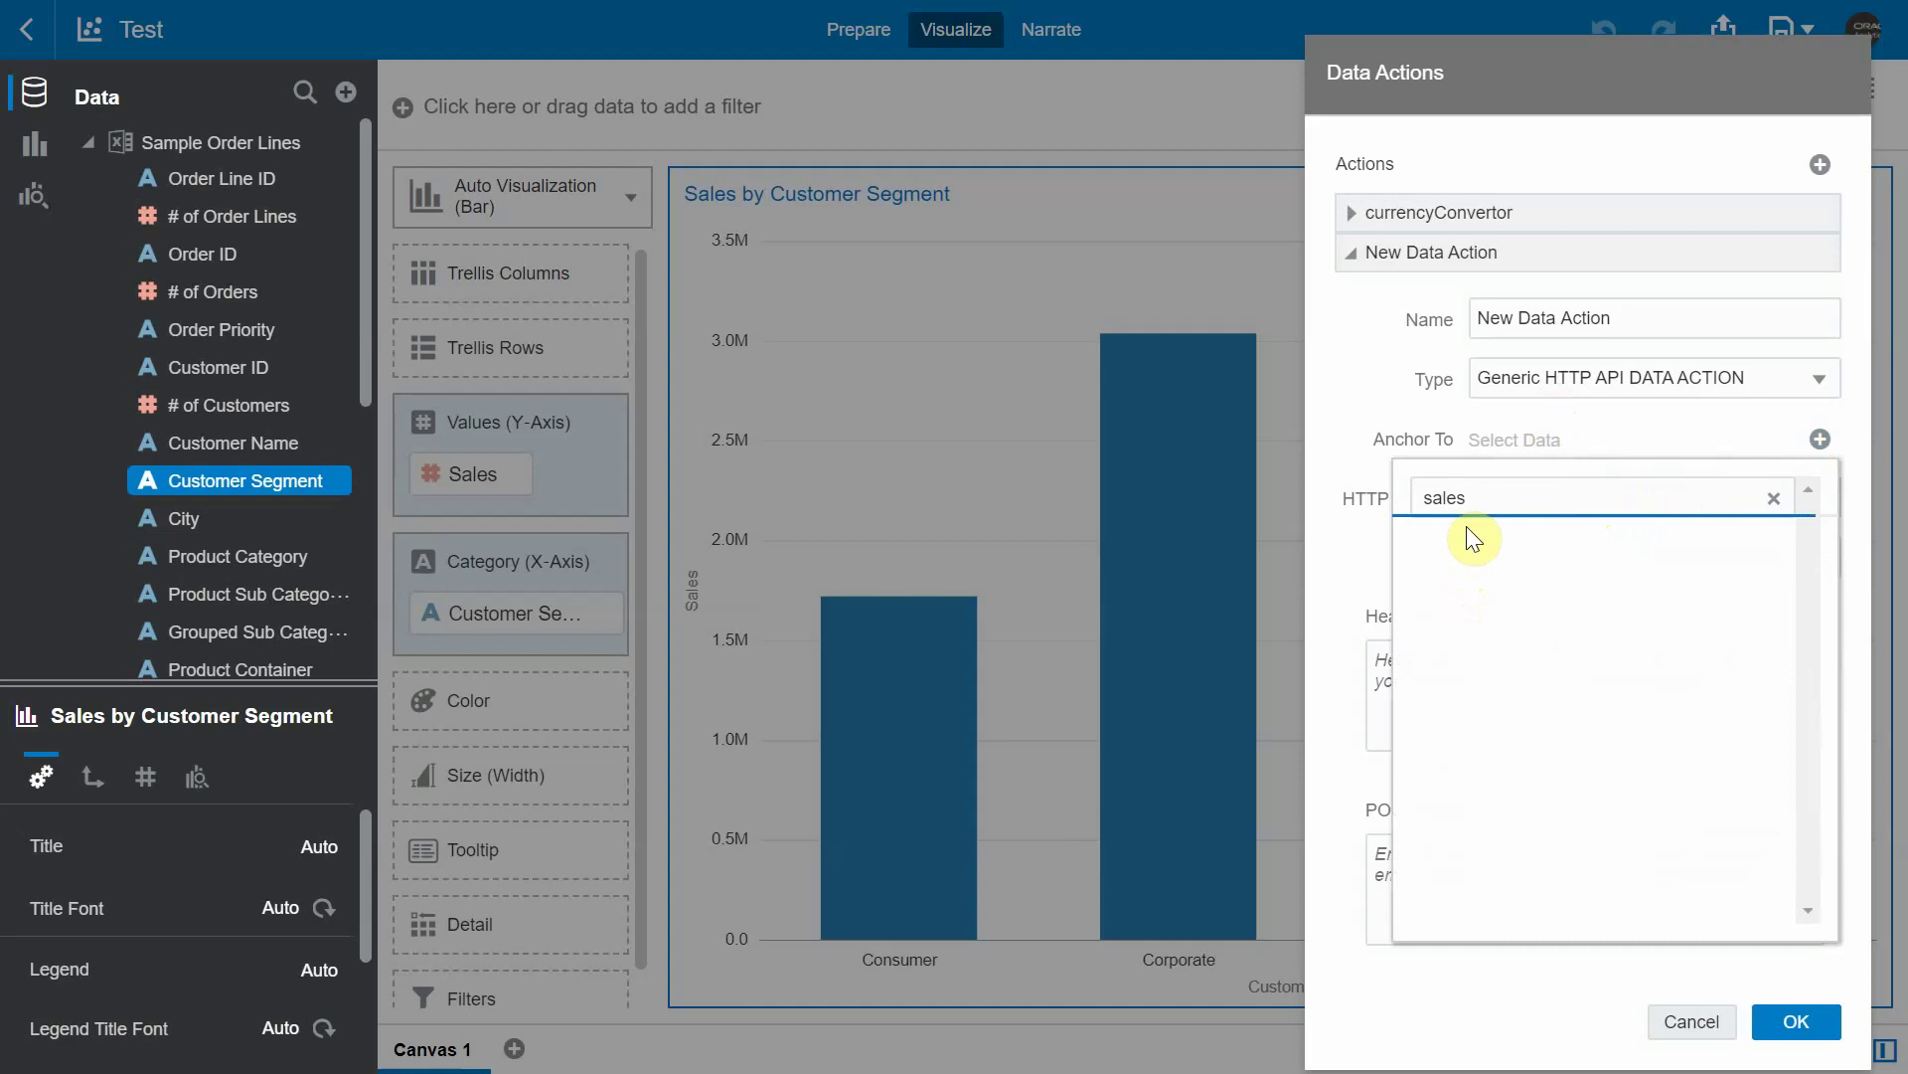
click(1535, 587)
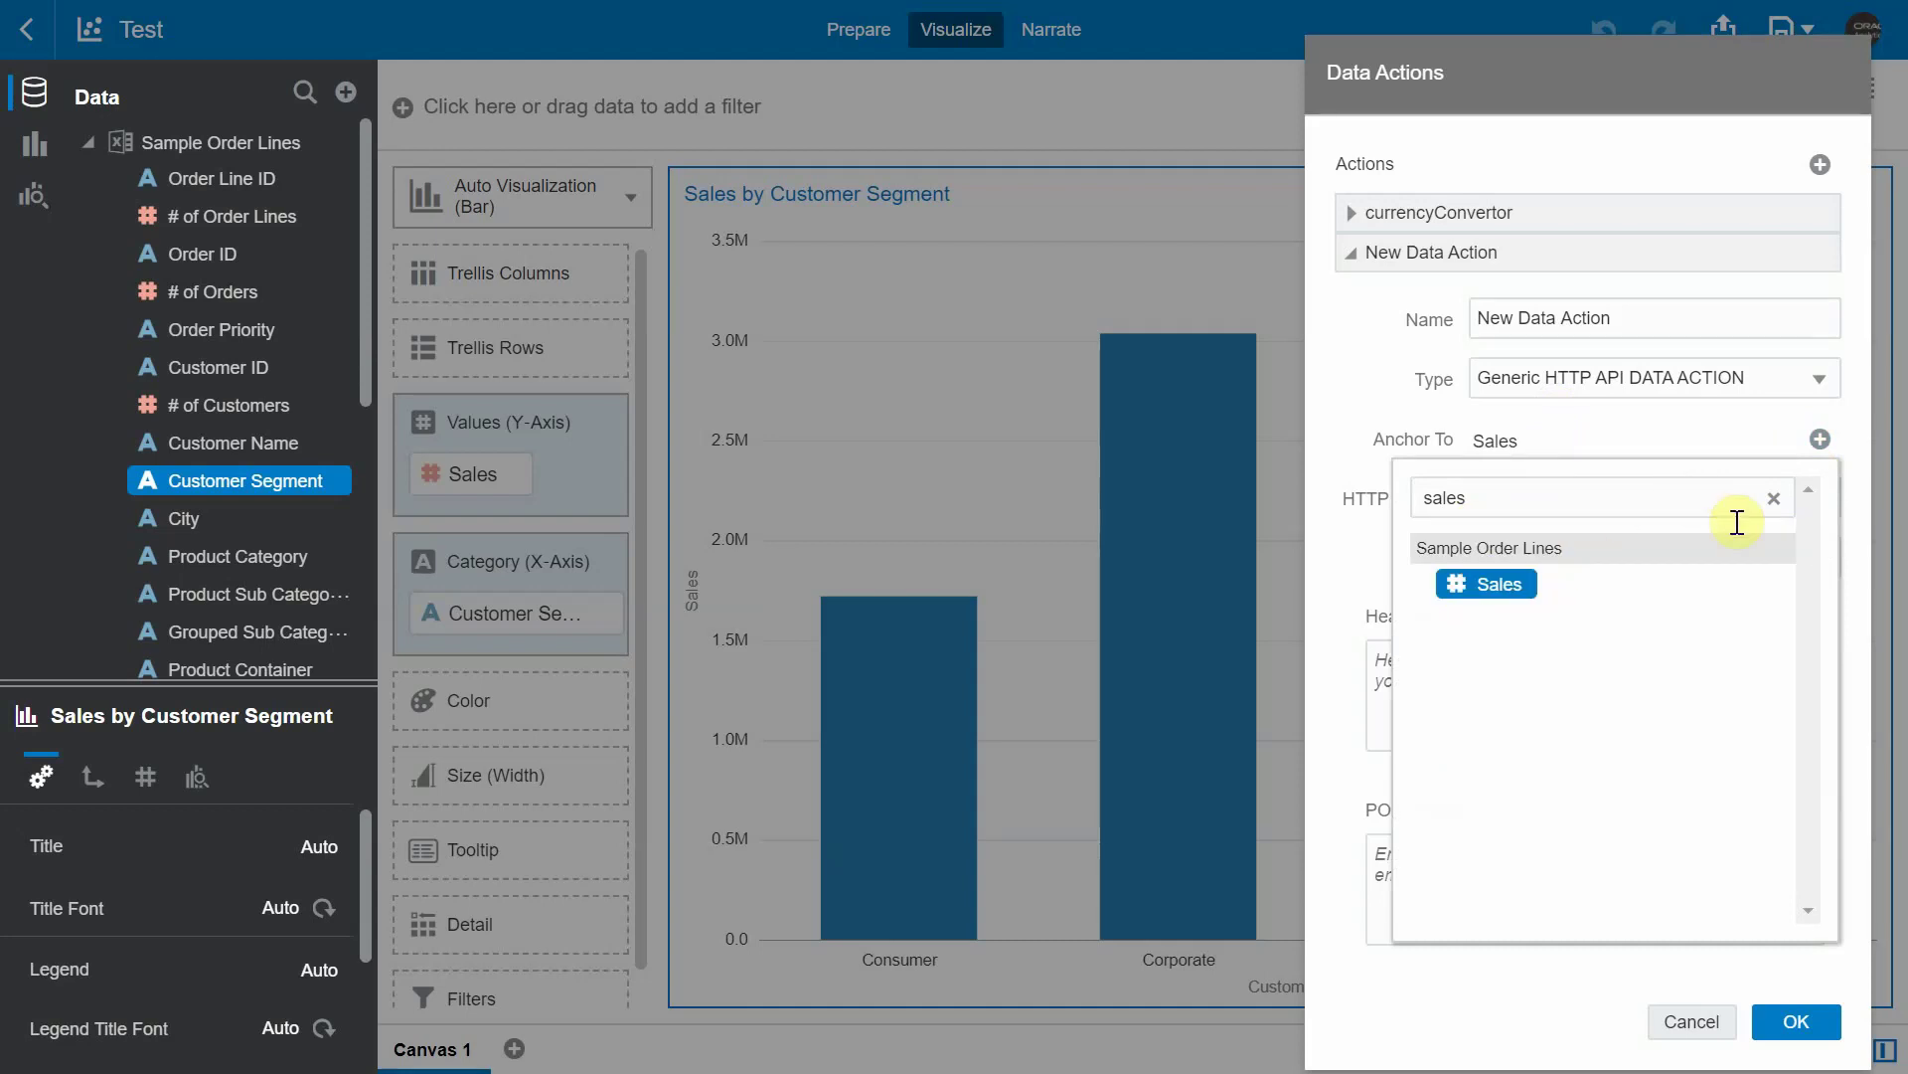
drag(1630, 318, 1112, 308)
text(mt)
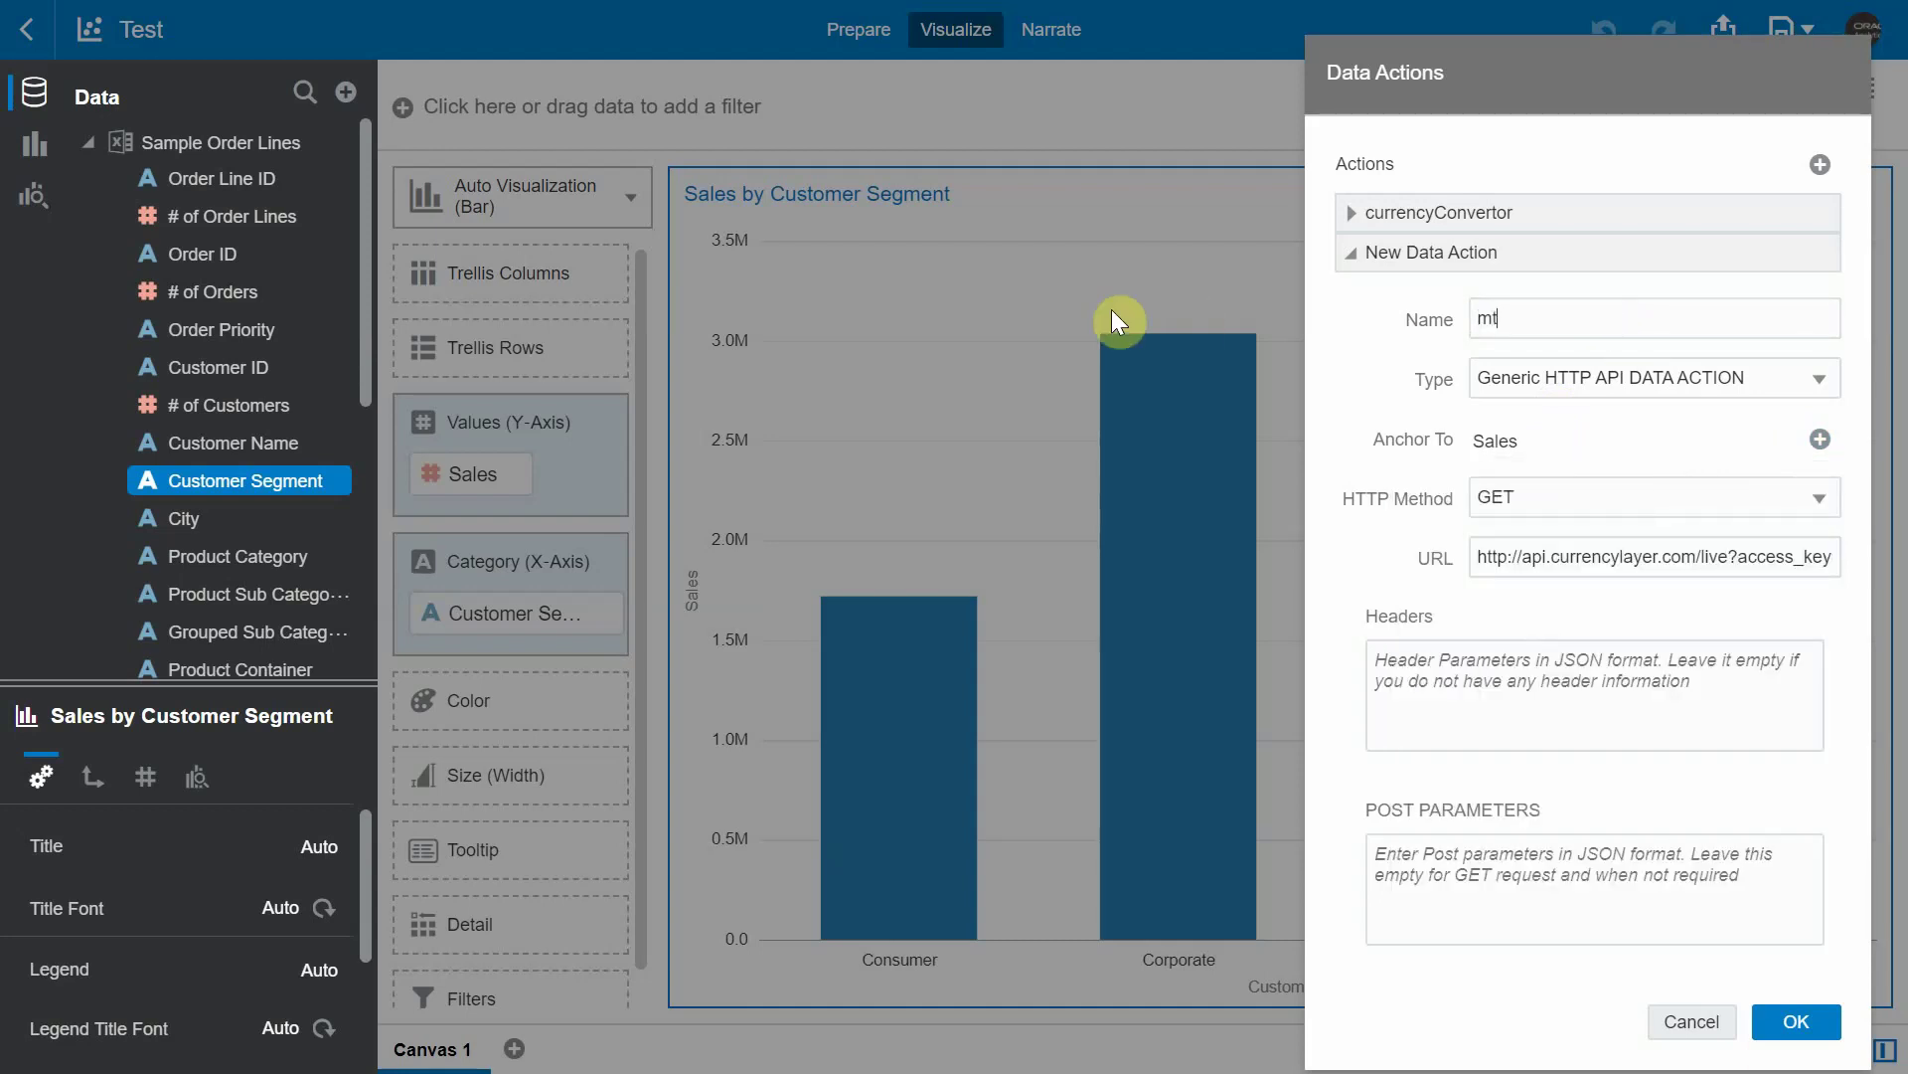
text(DA1)
click(1779, 1034)
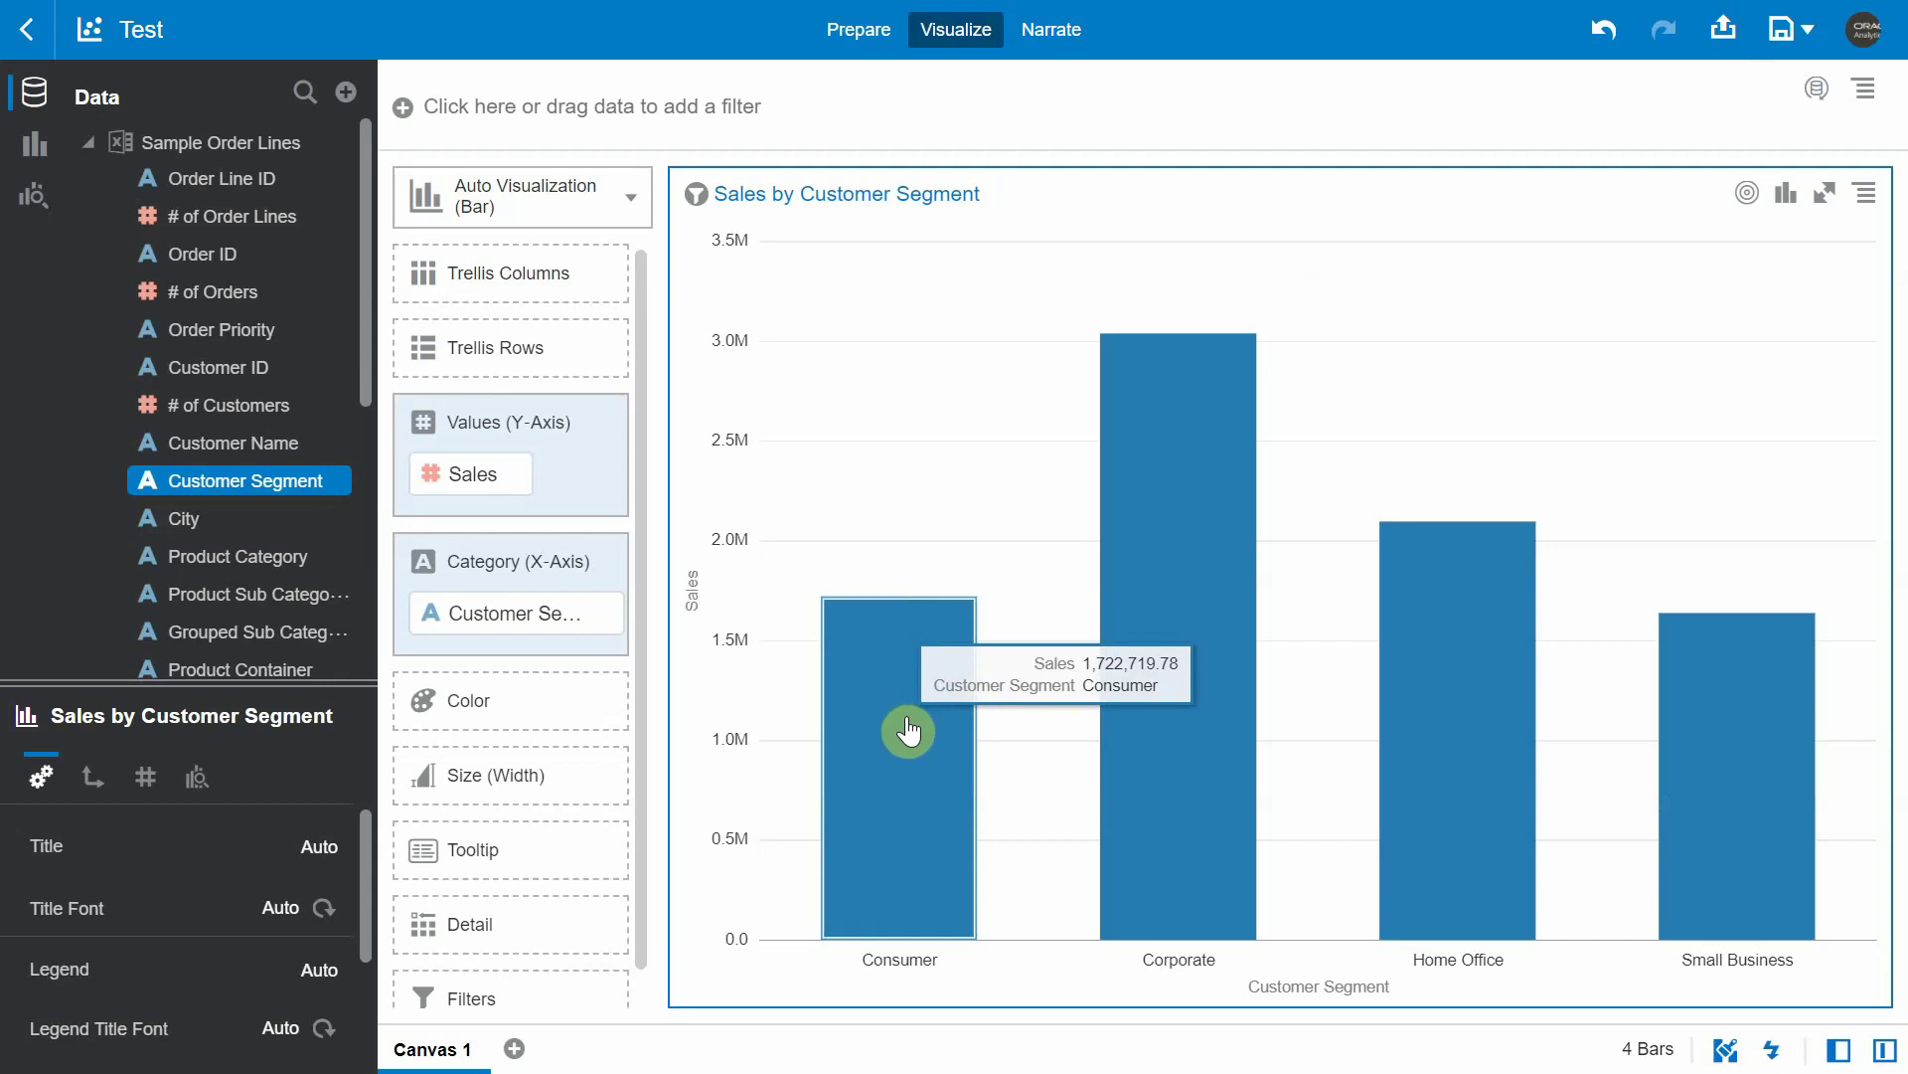
- Run myDA1 on the Consumer bar and check the 1722719.78 USD to 126182684.44 INR conversion
right_click(908, 731)
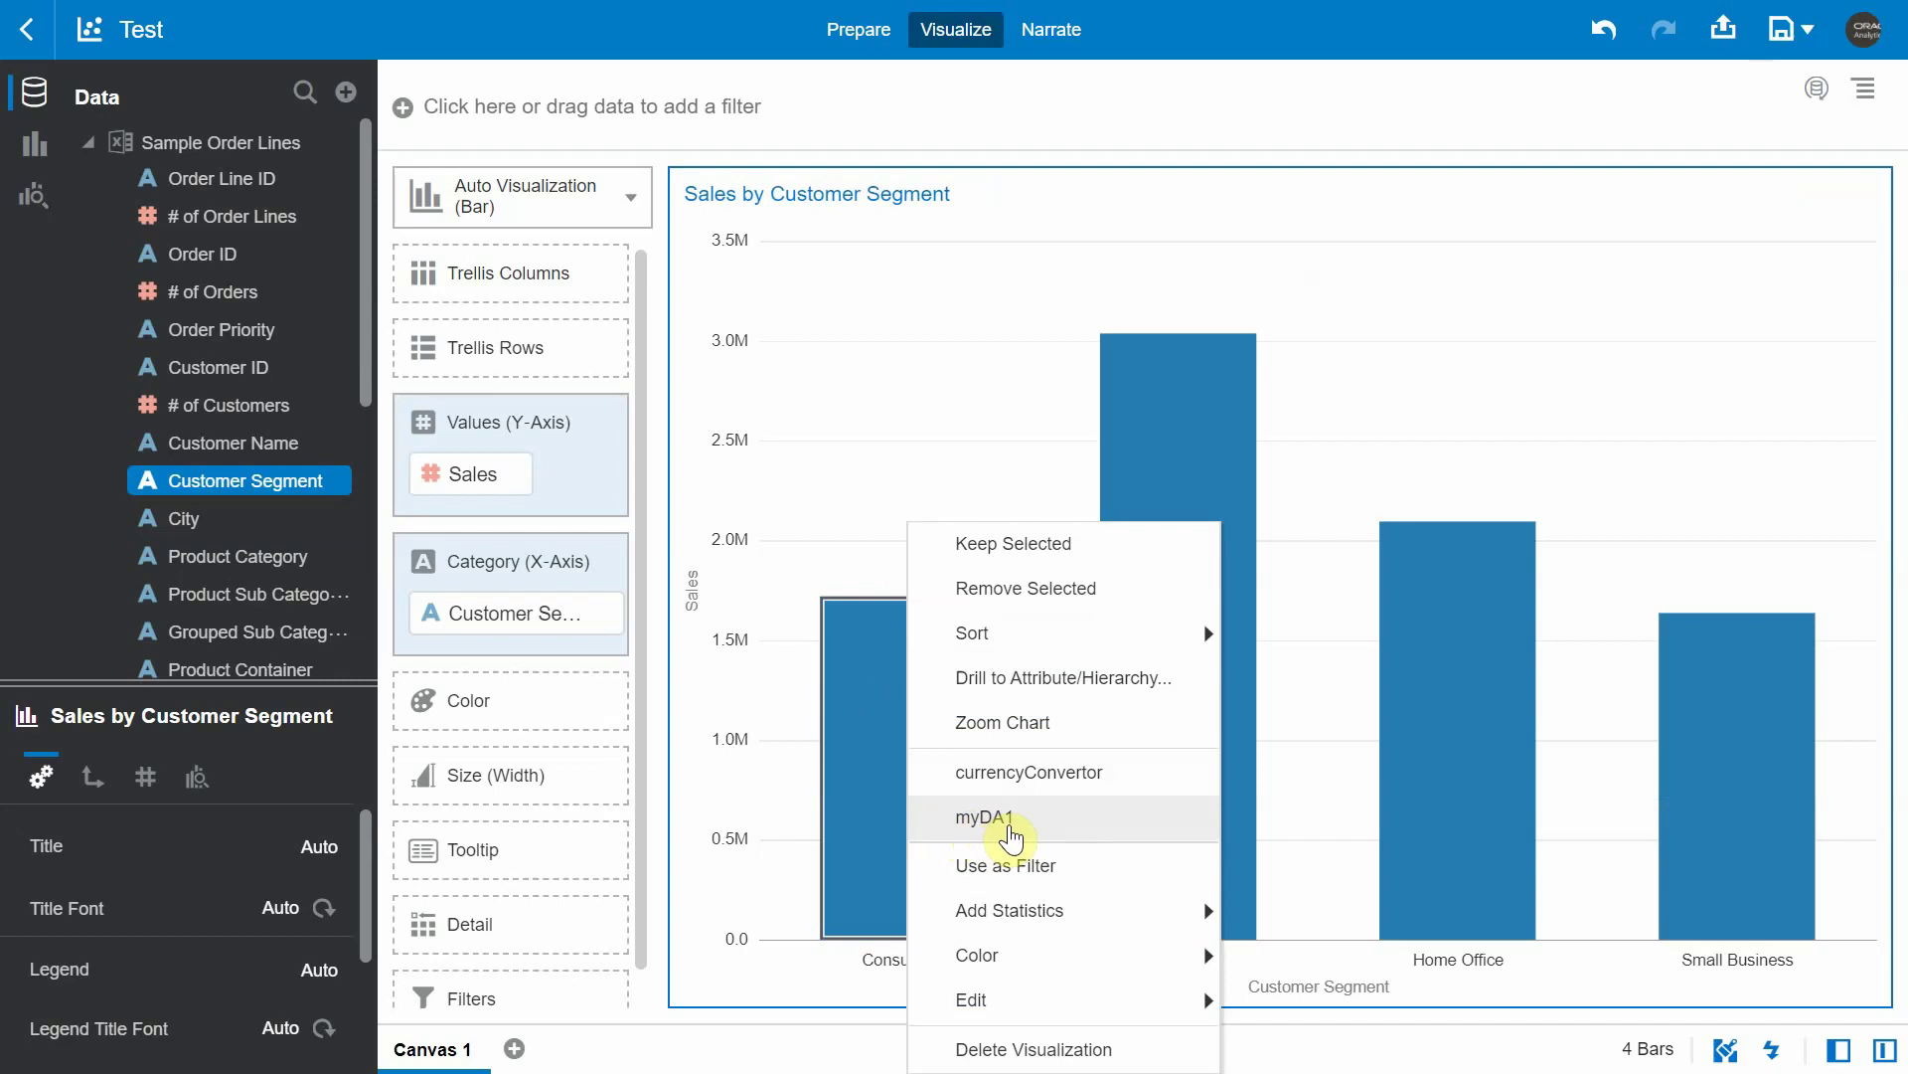
click(1015, 824)
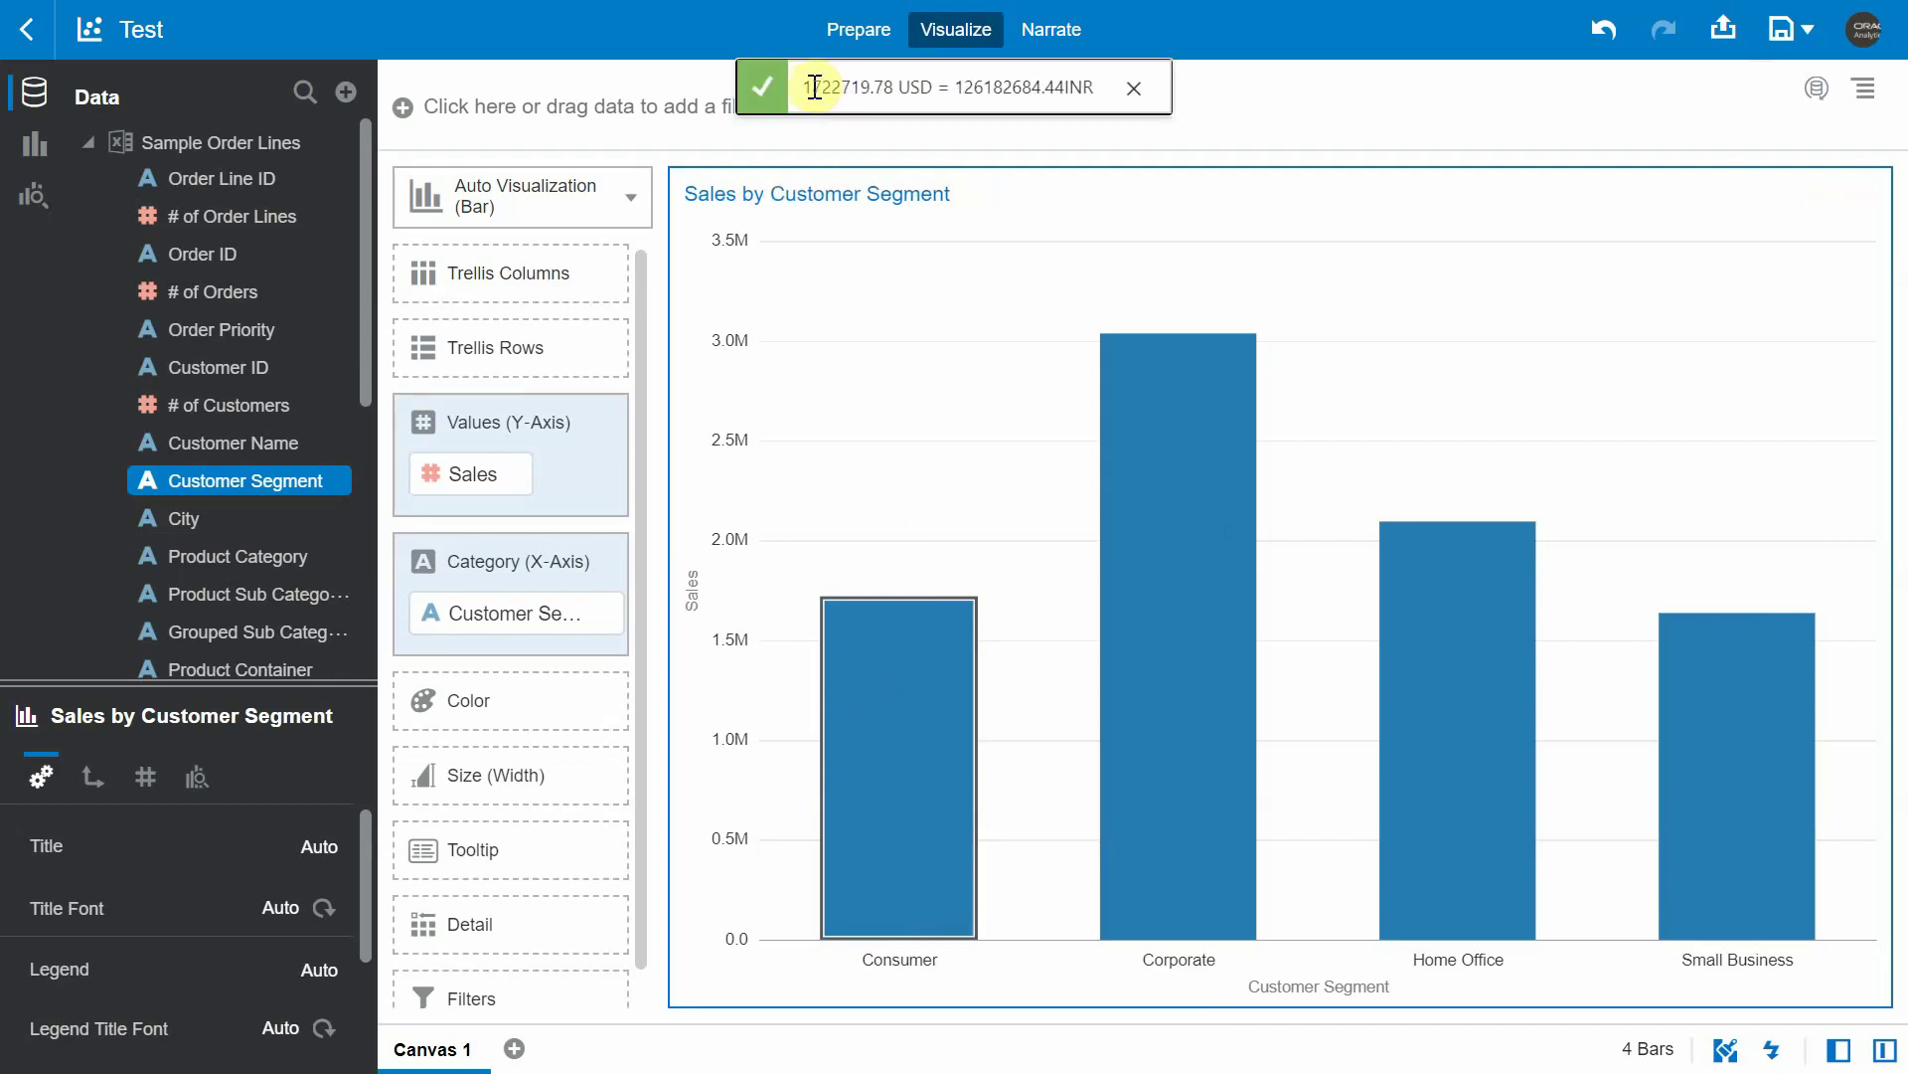
drag(815, 88, 810, 87)
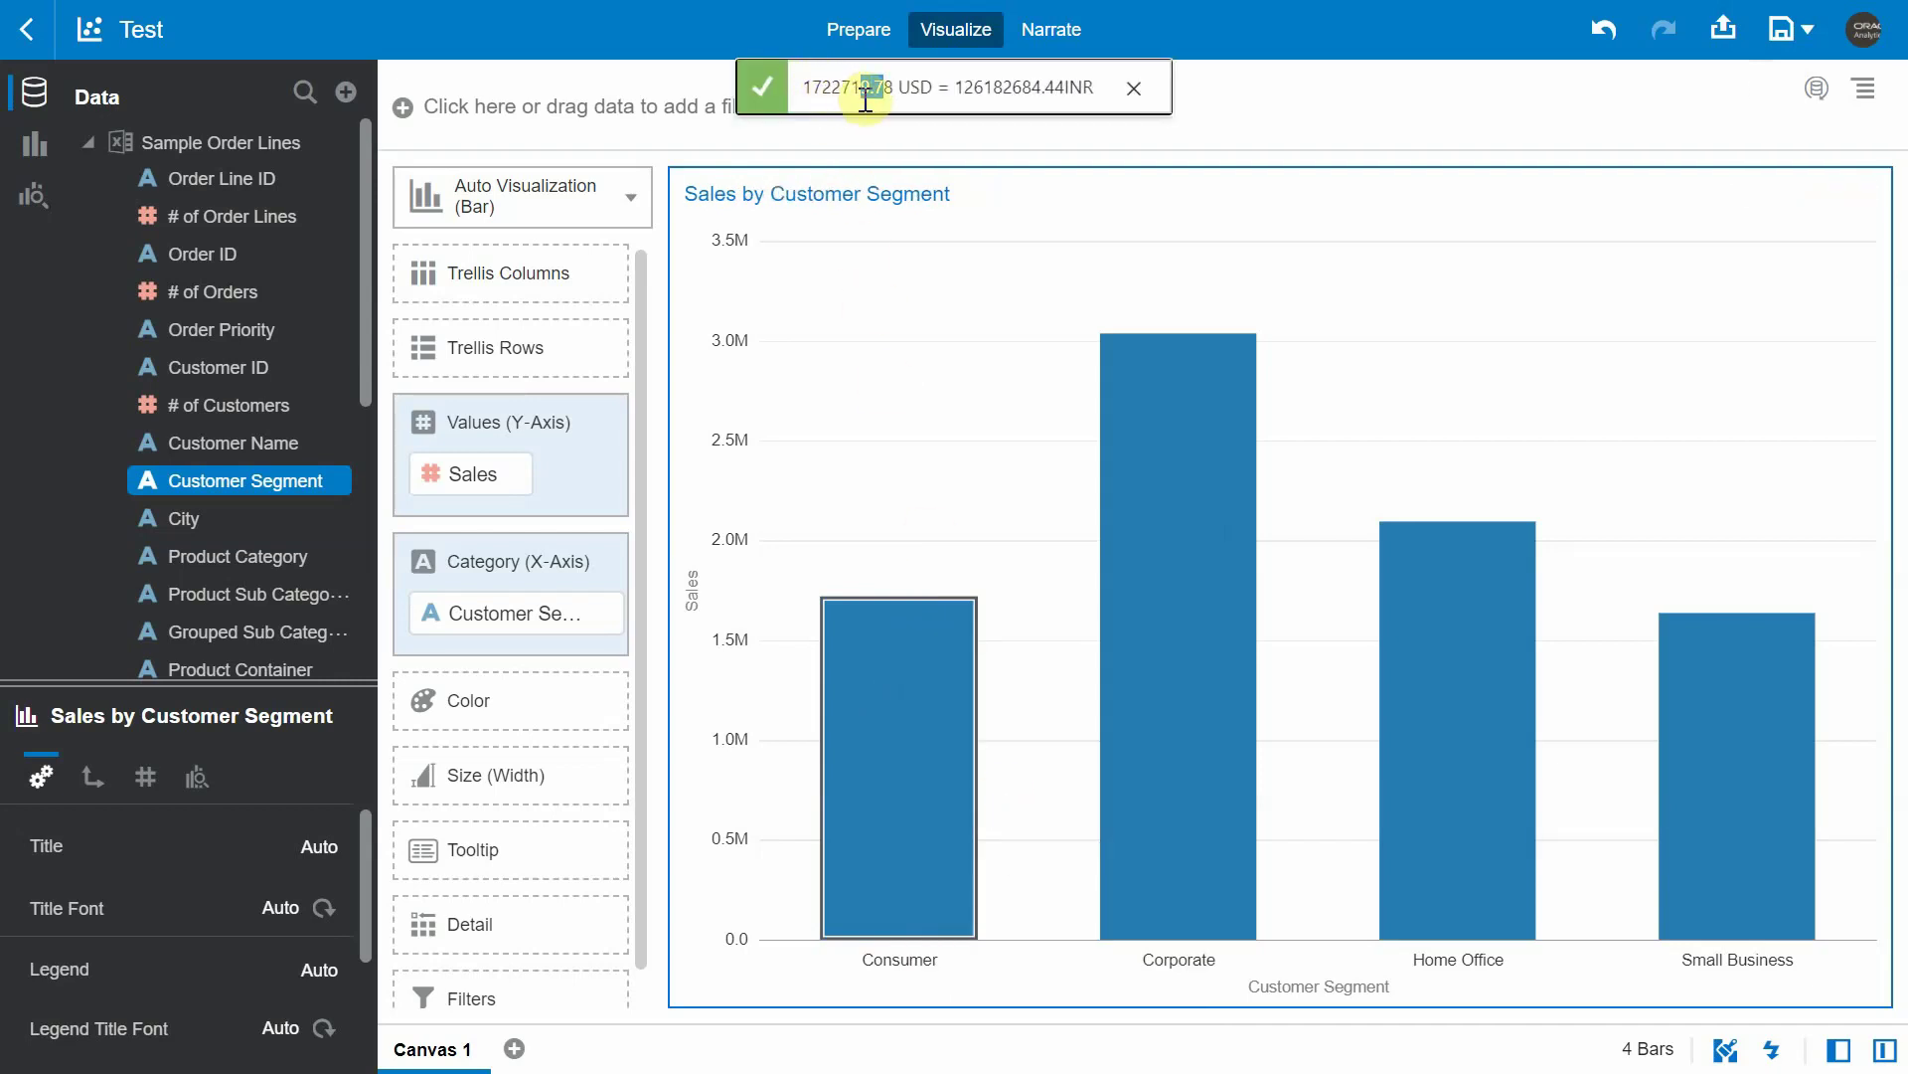
double_click(1049, 87)
click(895, 92)
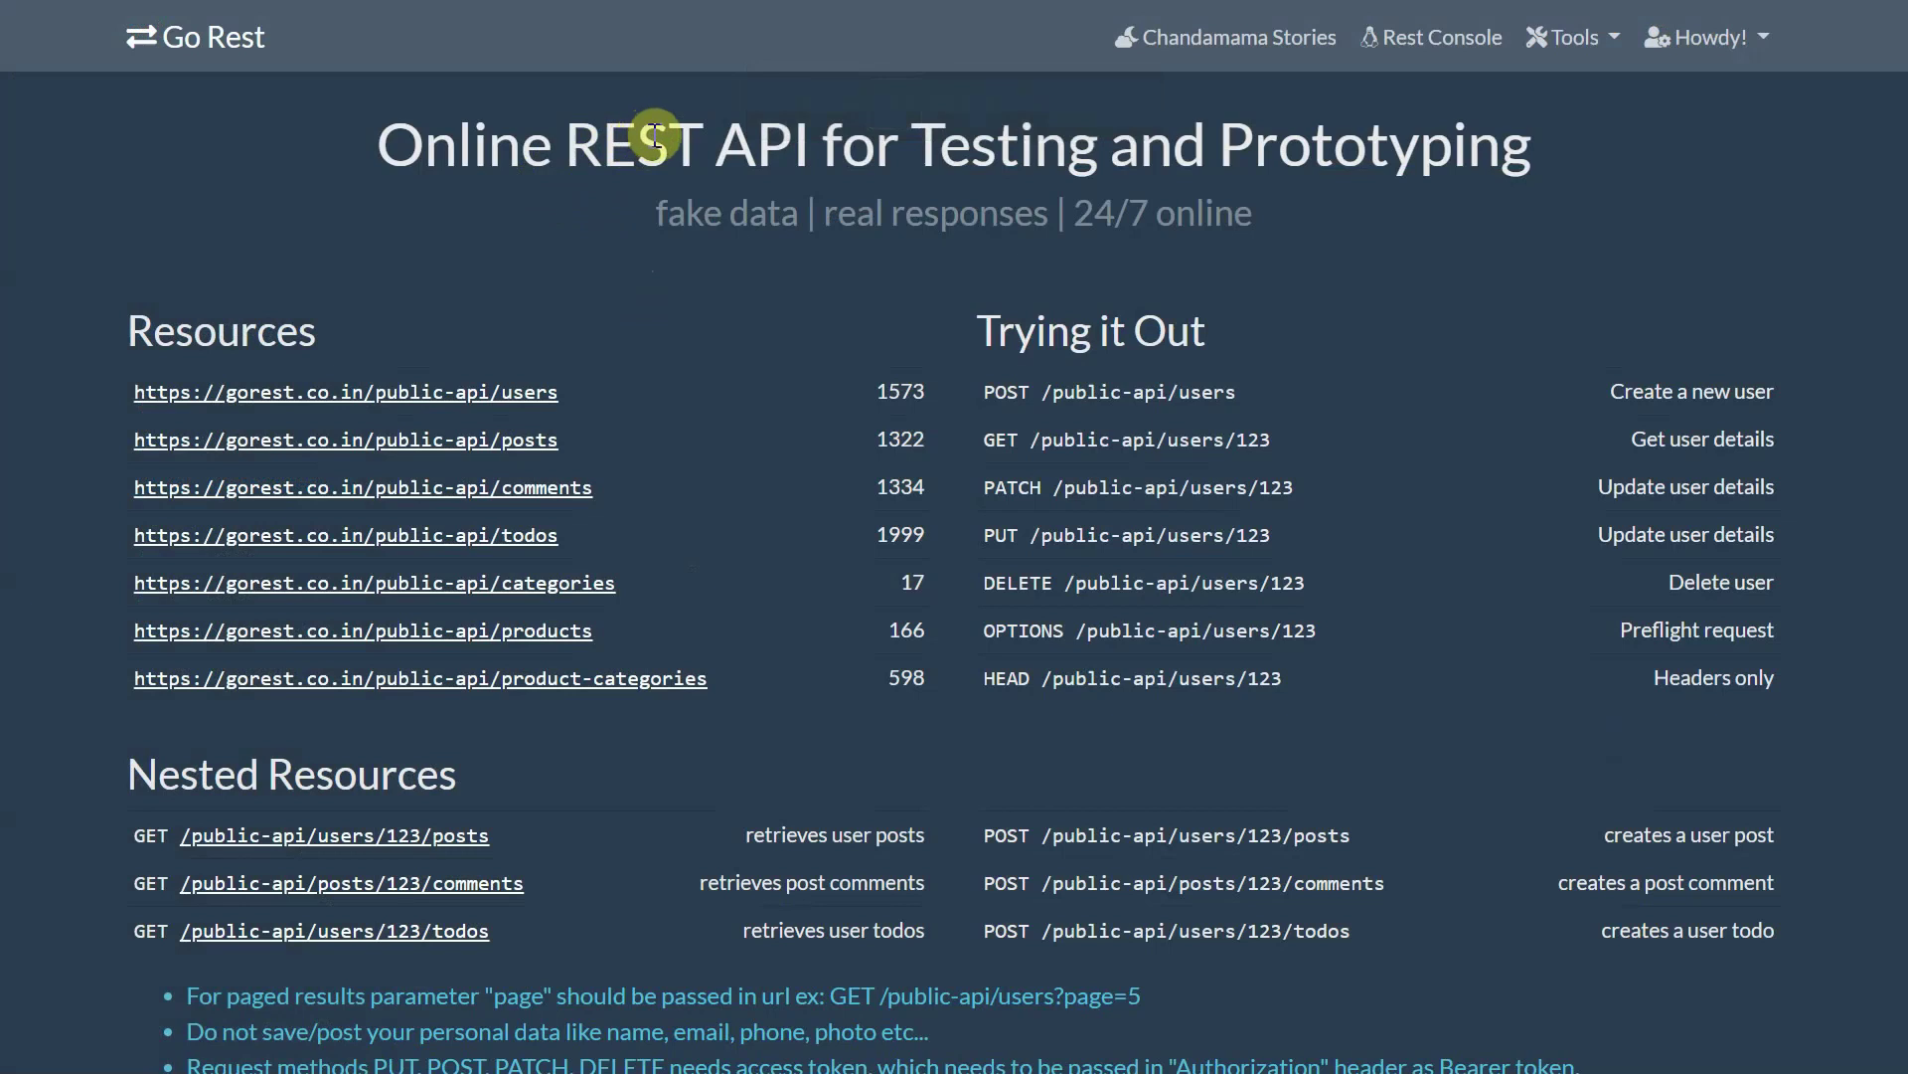
- Highlight the POST /public-api/users 'Create a new user' endpoint on the Go Rest home page
double_click(1009, 391)
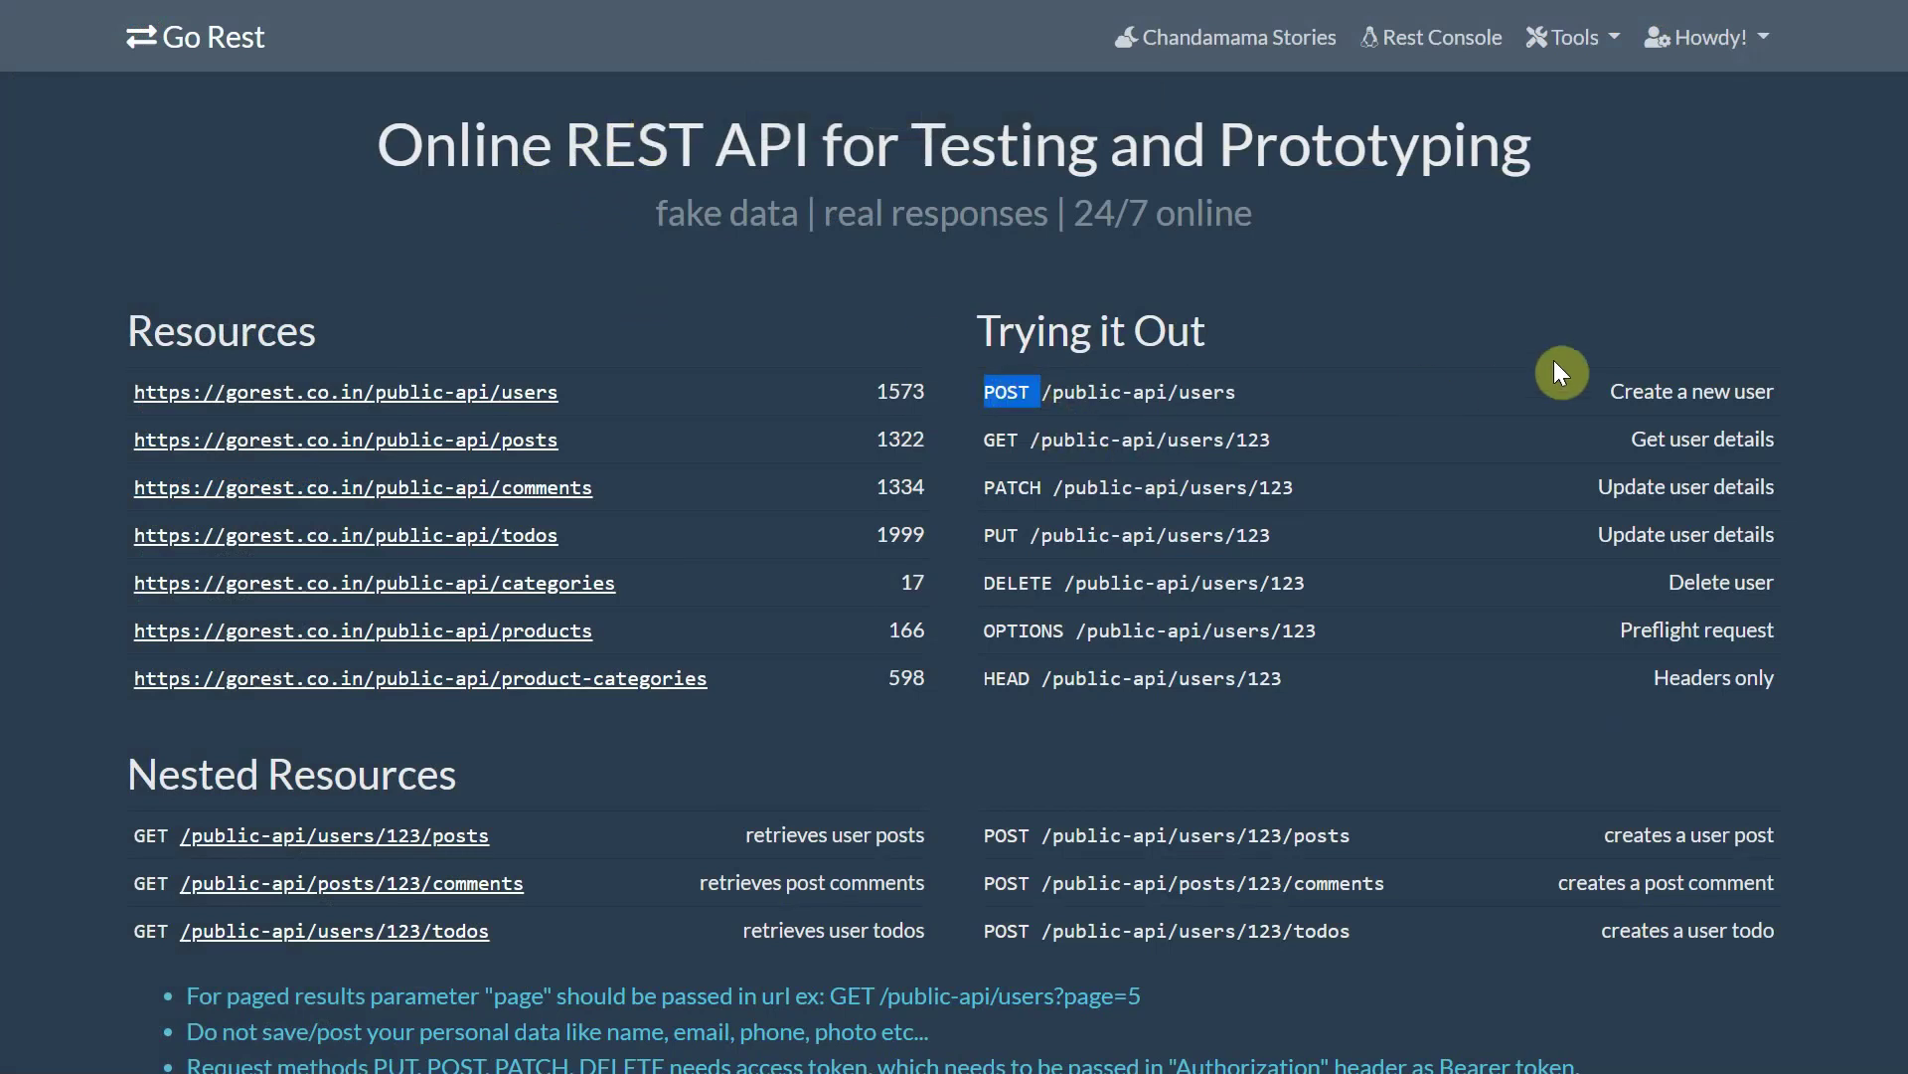
drag(1633, 392, 1673, 397)
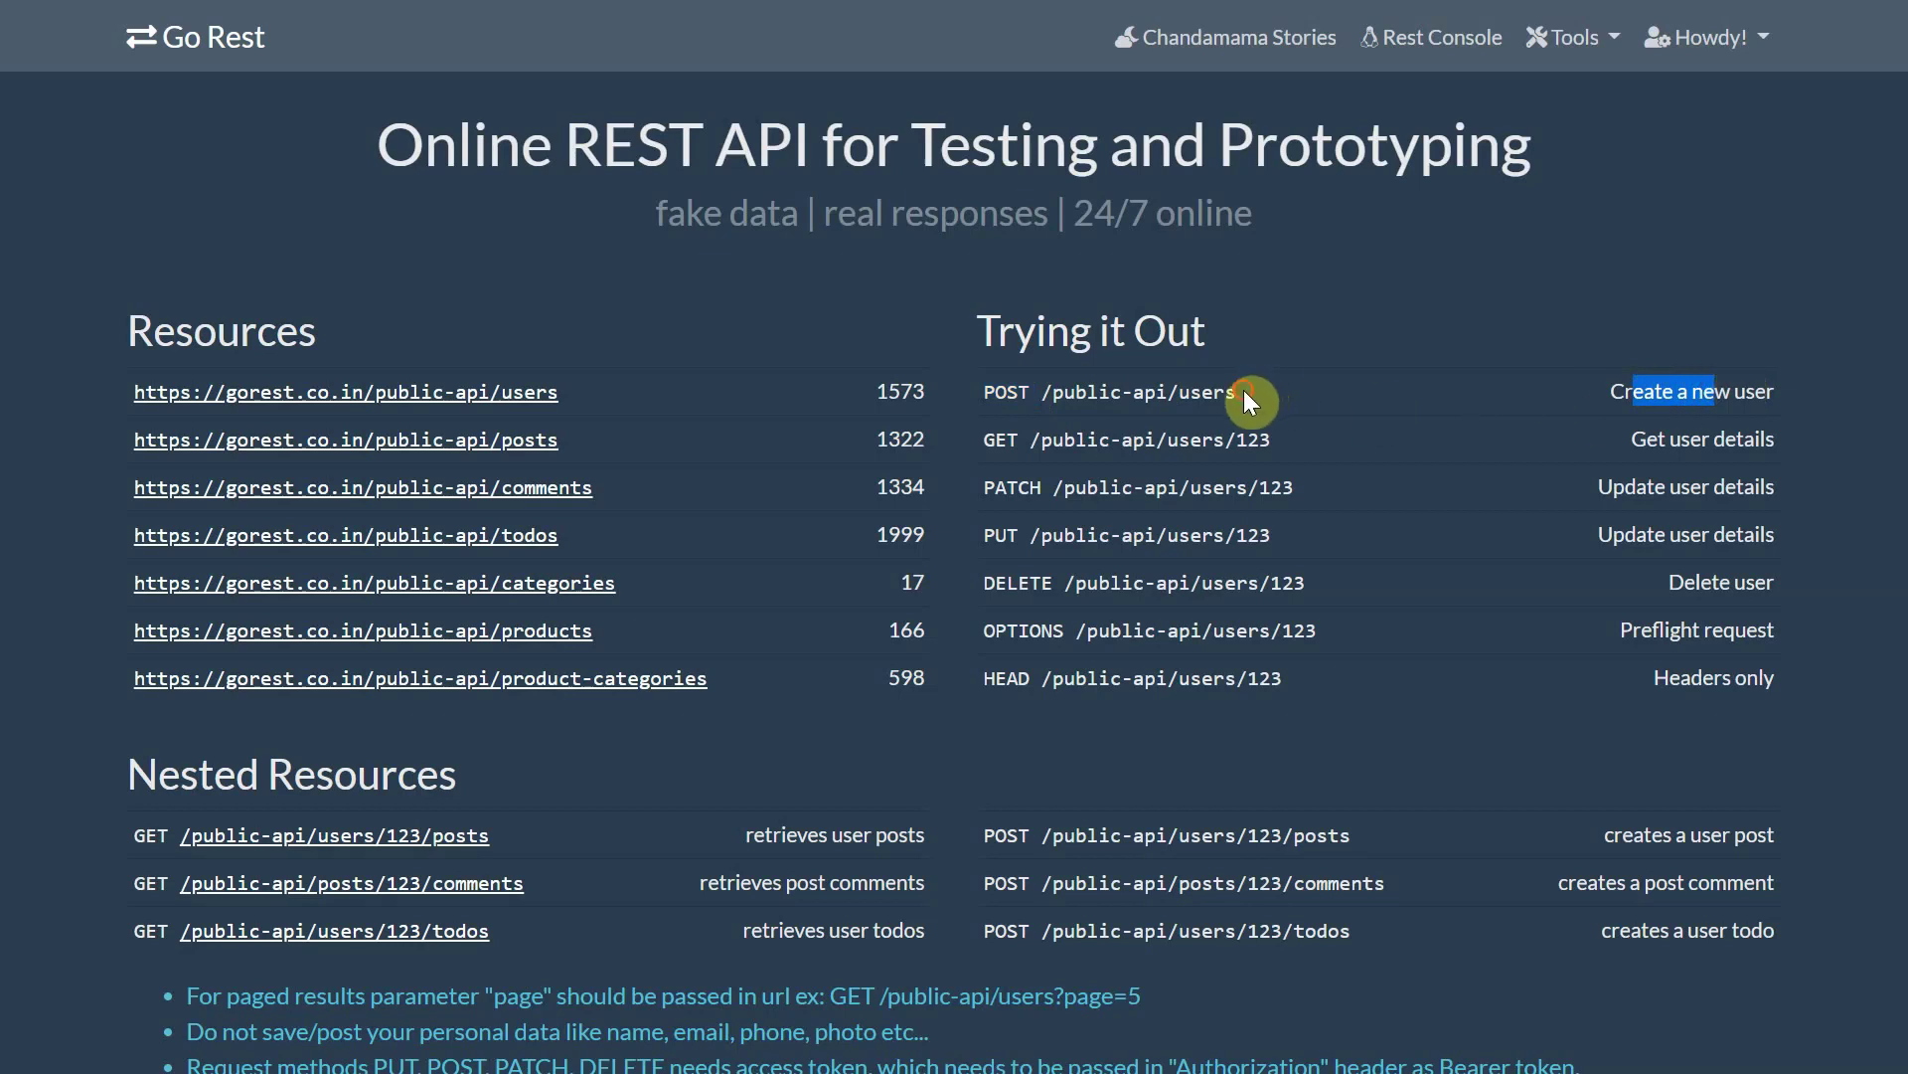
drag(1247, 392, 1052, 415)
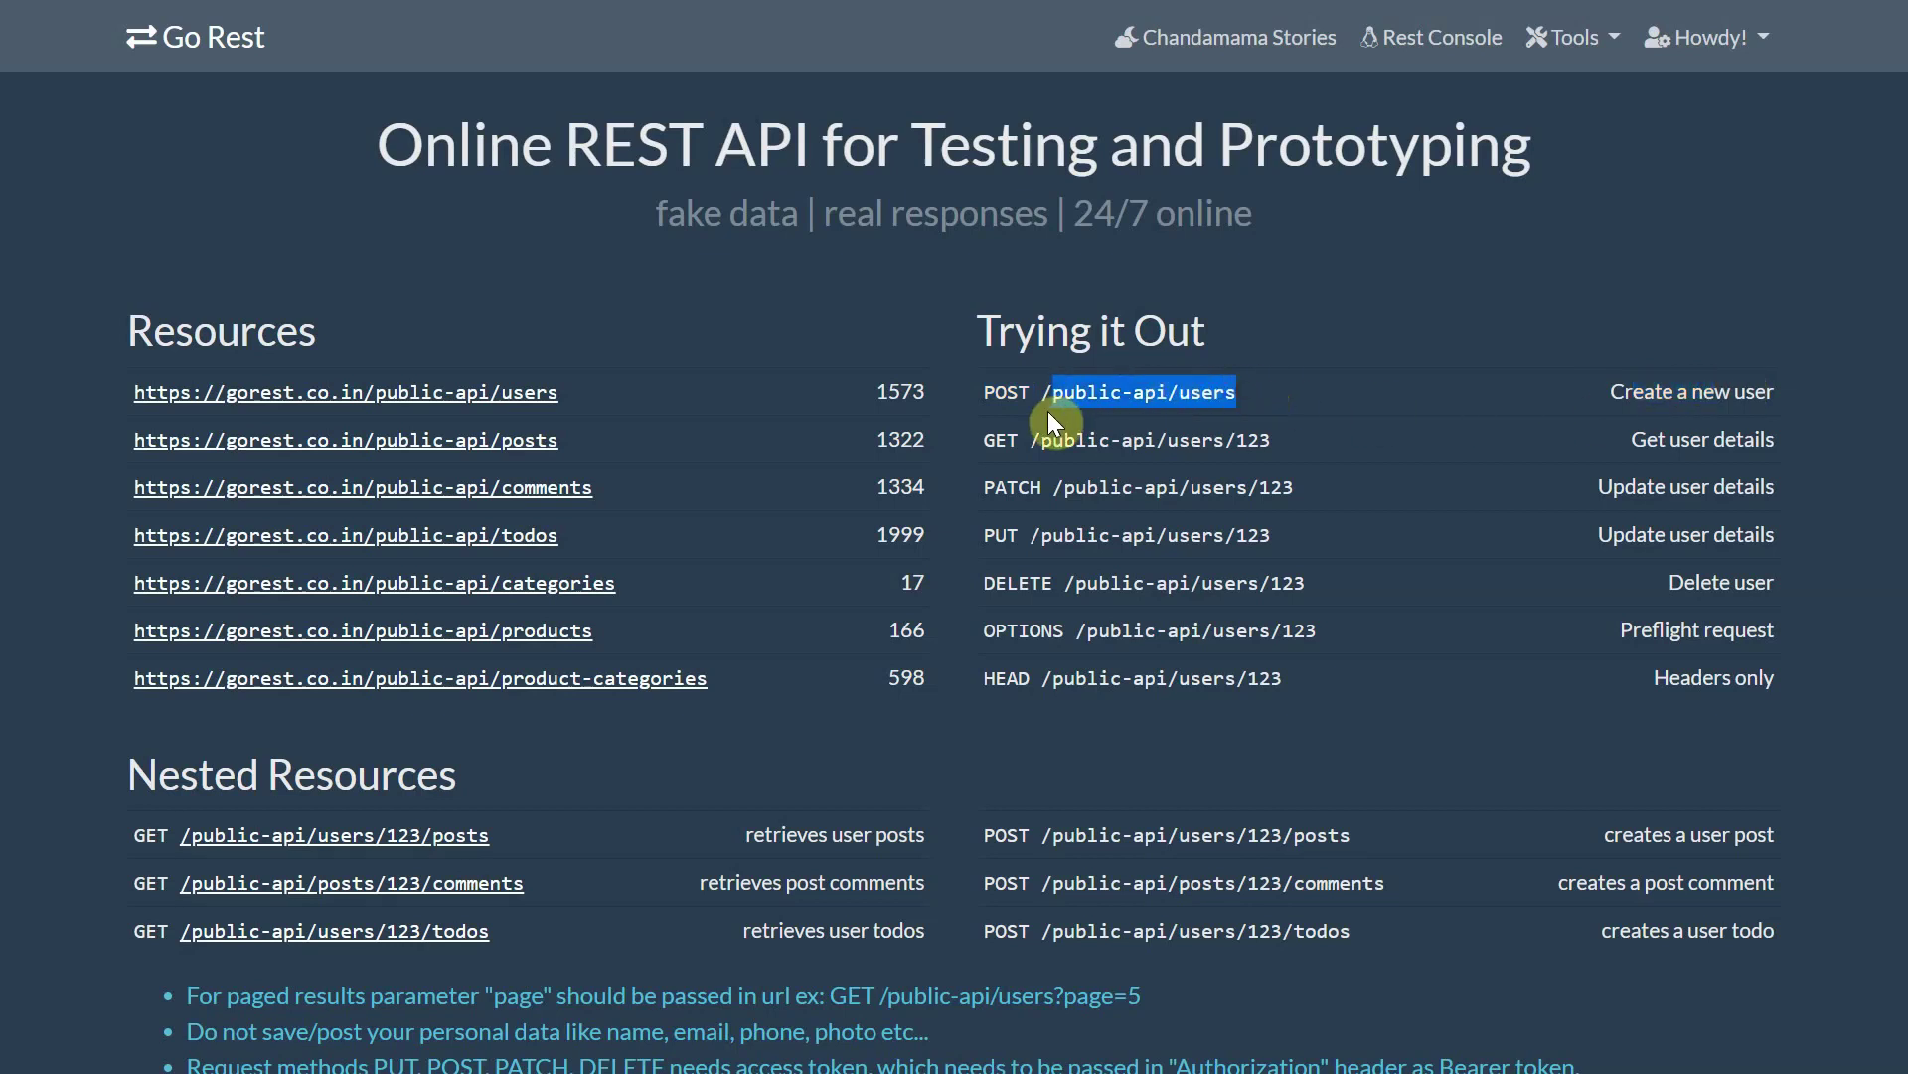
- Go to the GO REST API Console and select its Authorization header name
click(1052, 415)
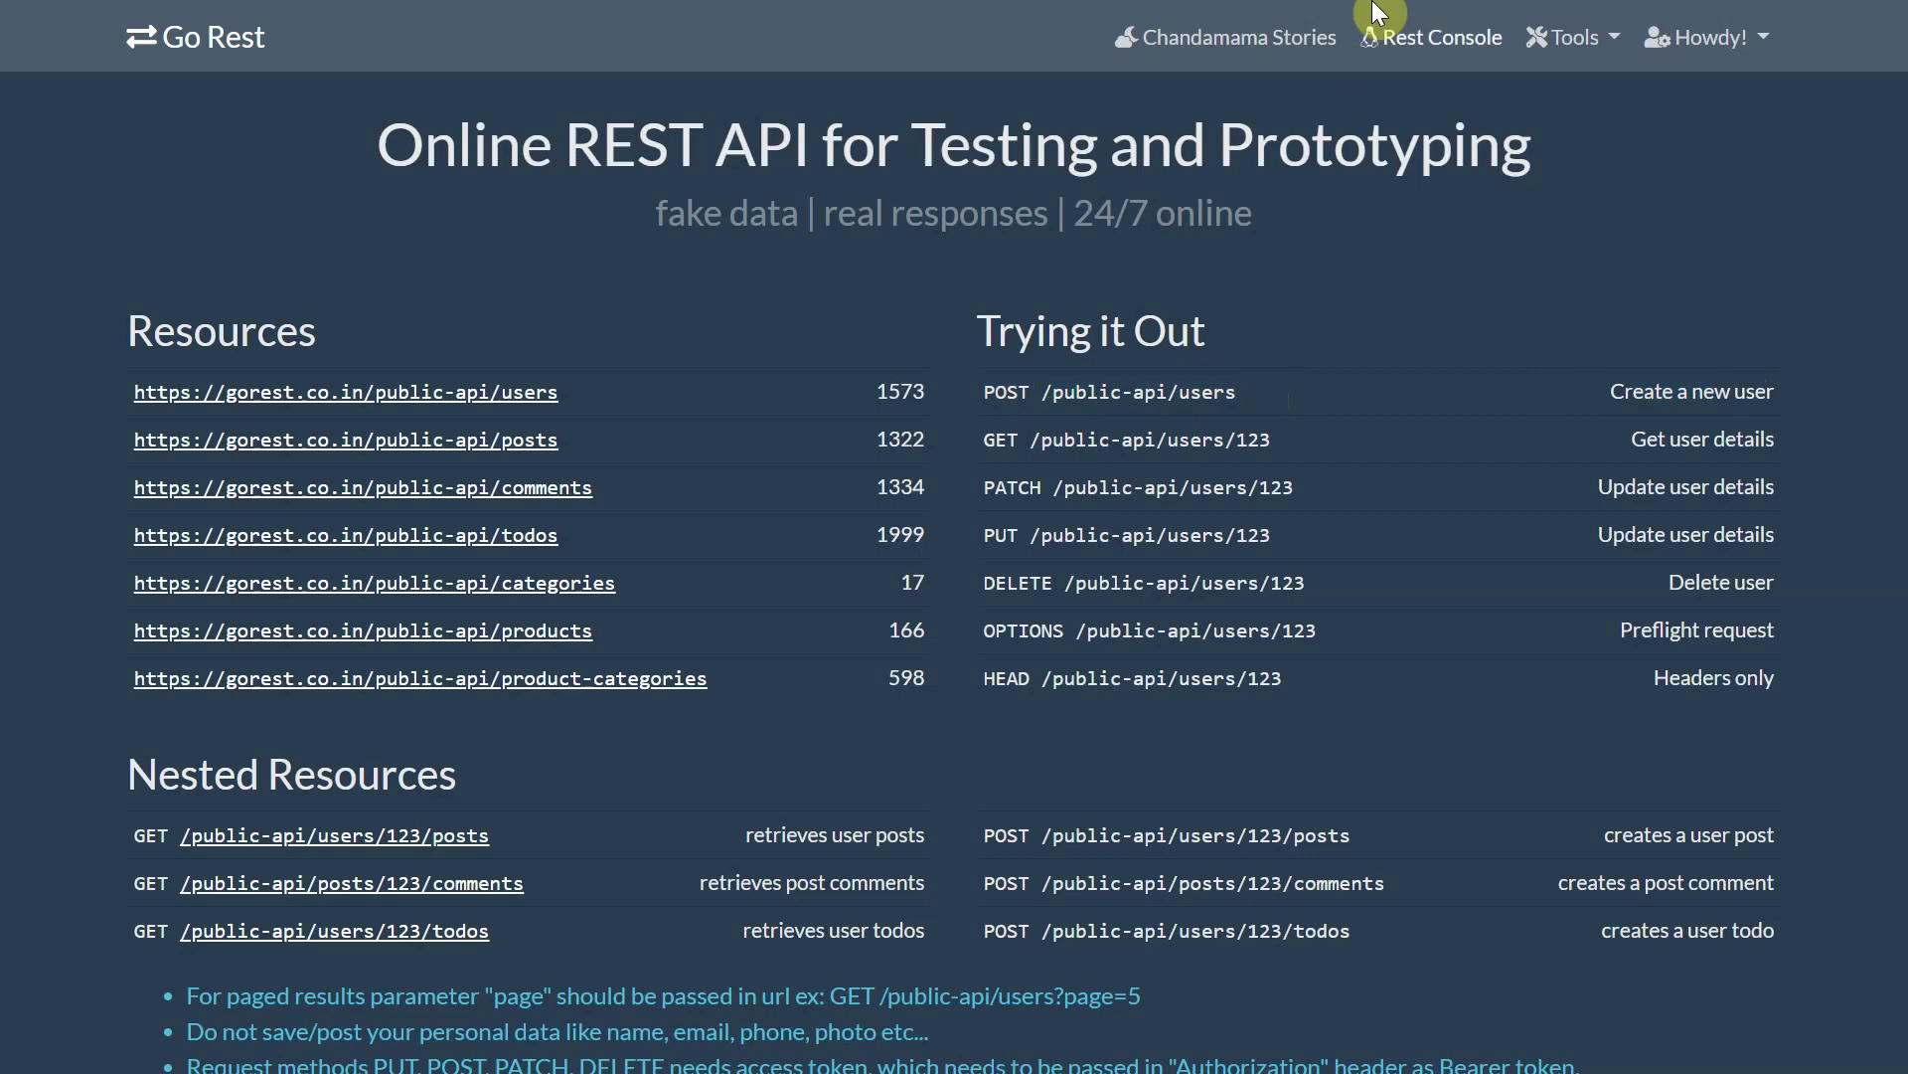
click(1400, 40)
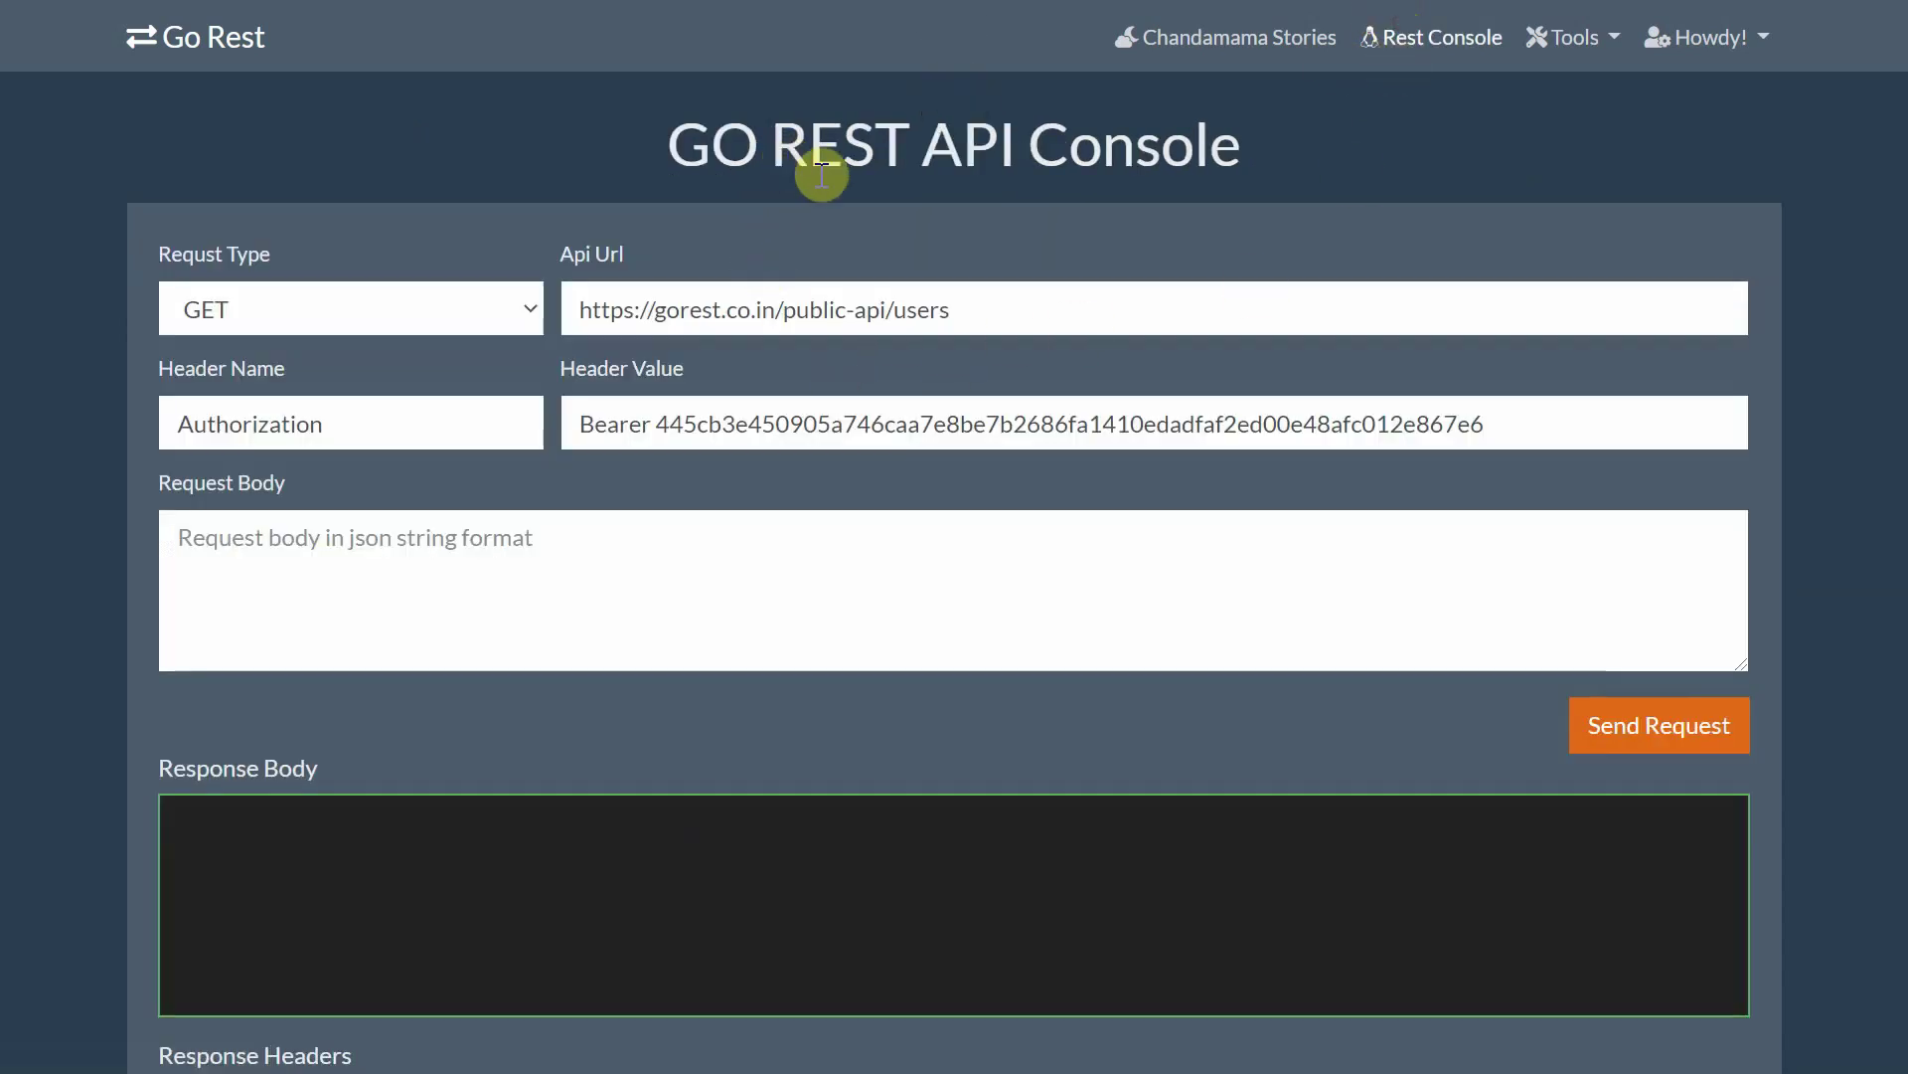
double_click(295, 426)
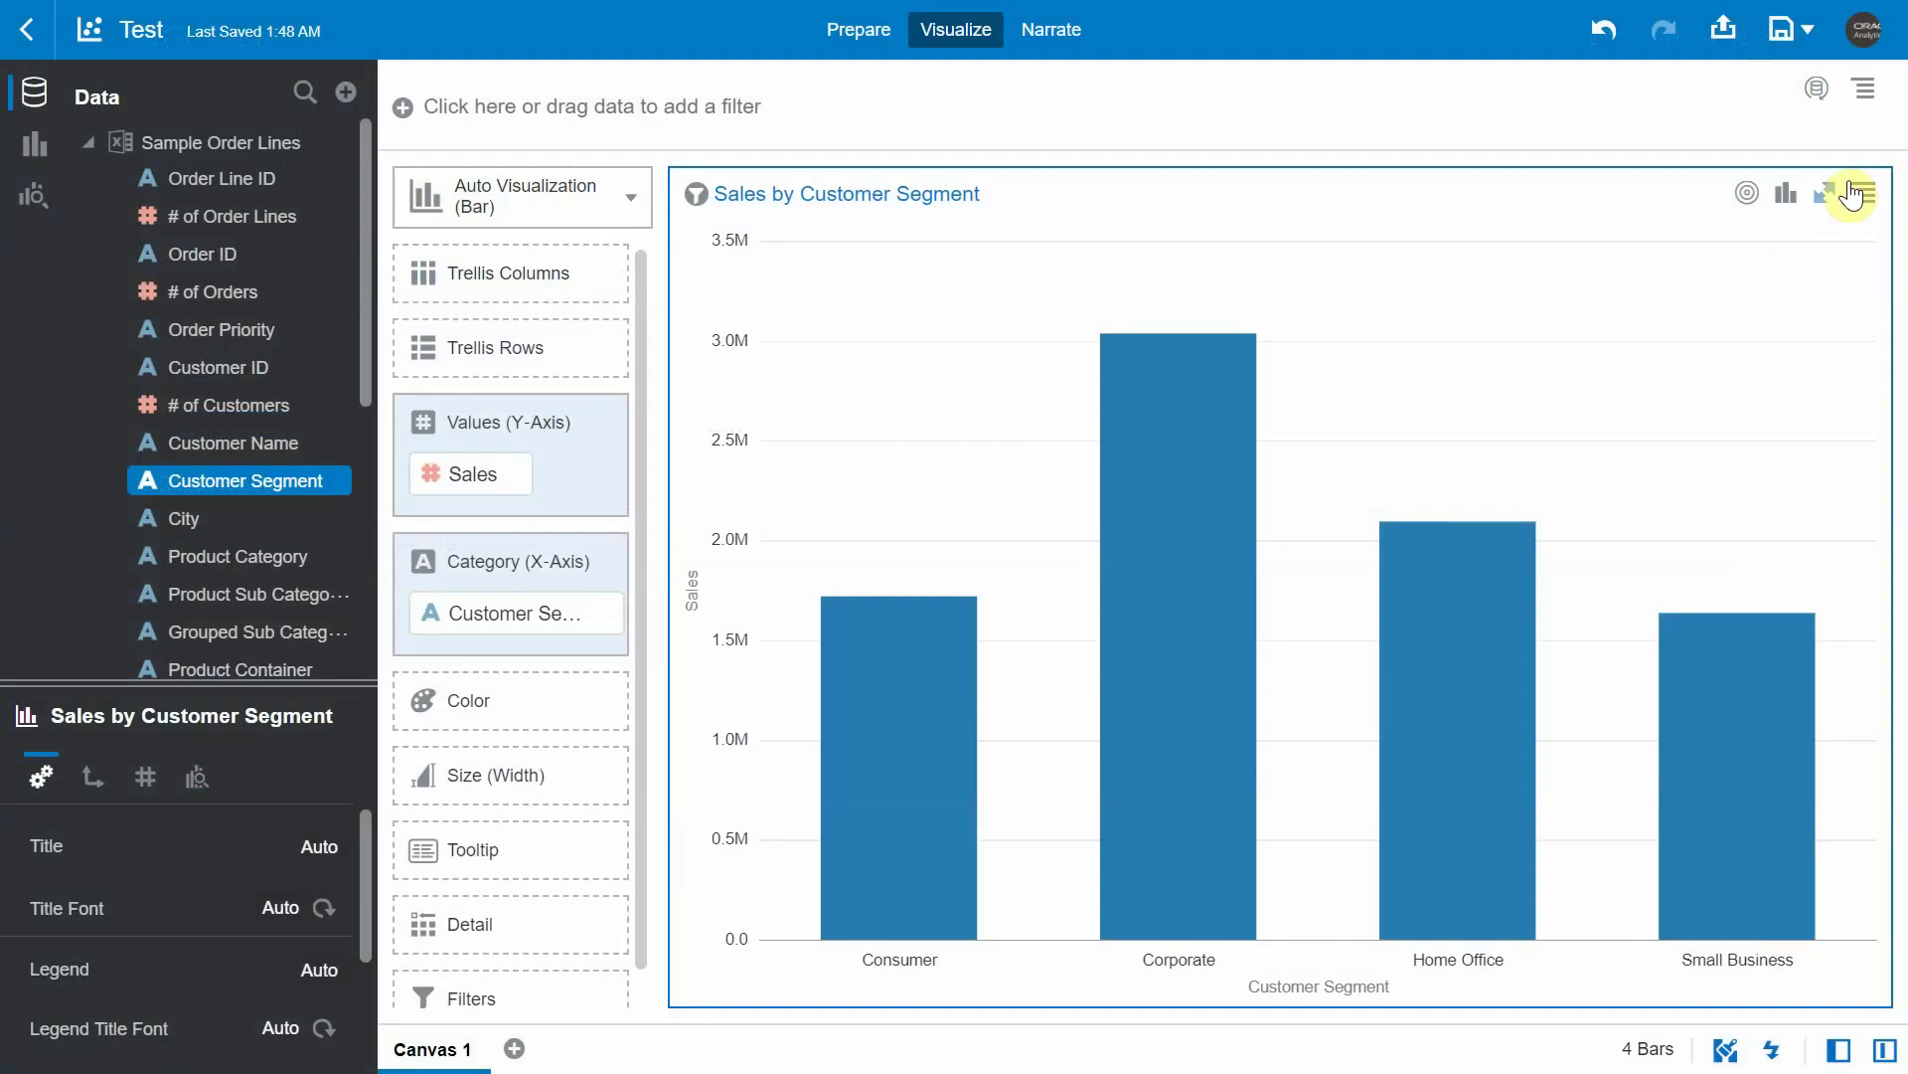
- In Data Actions, collapse myDA1 and add a new Generic HTTP API action
click(1864, 89)
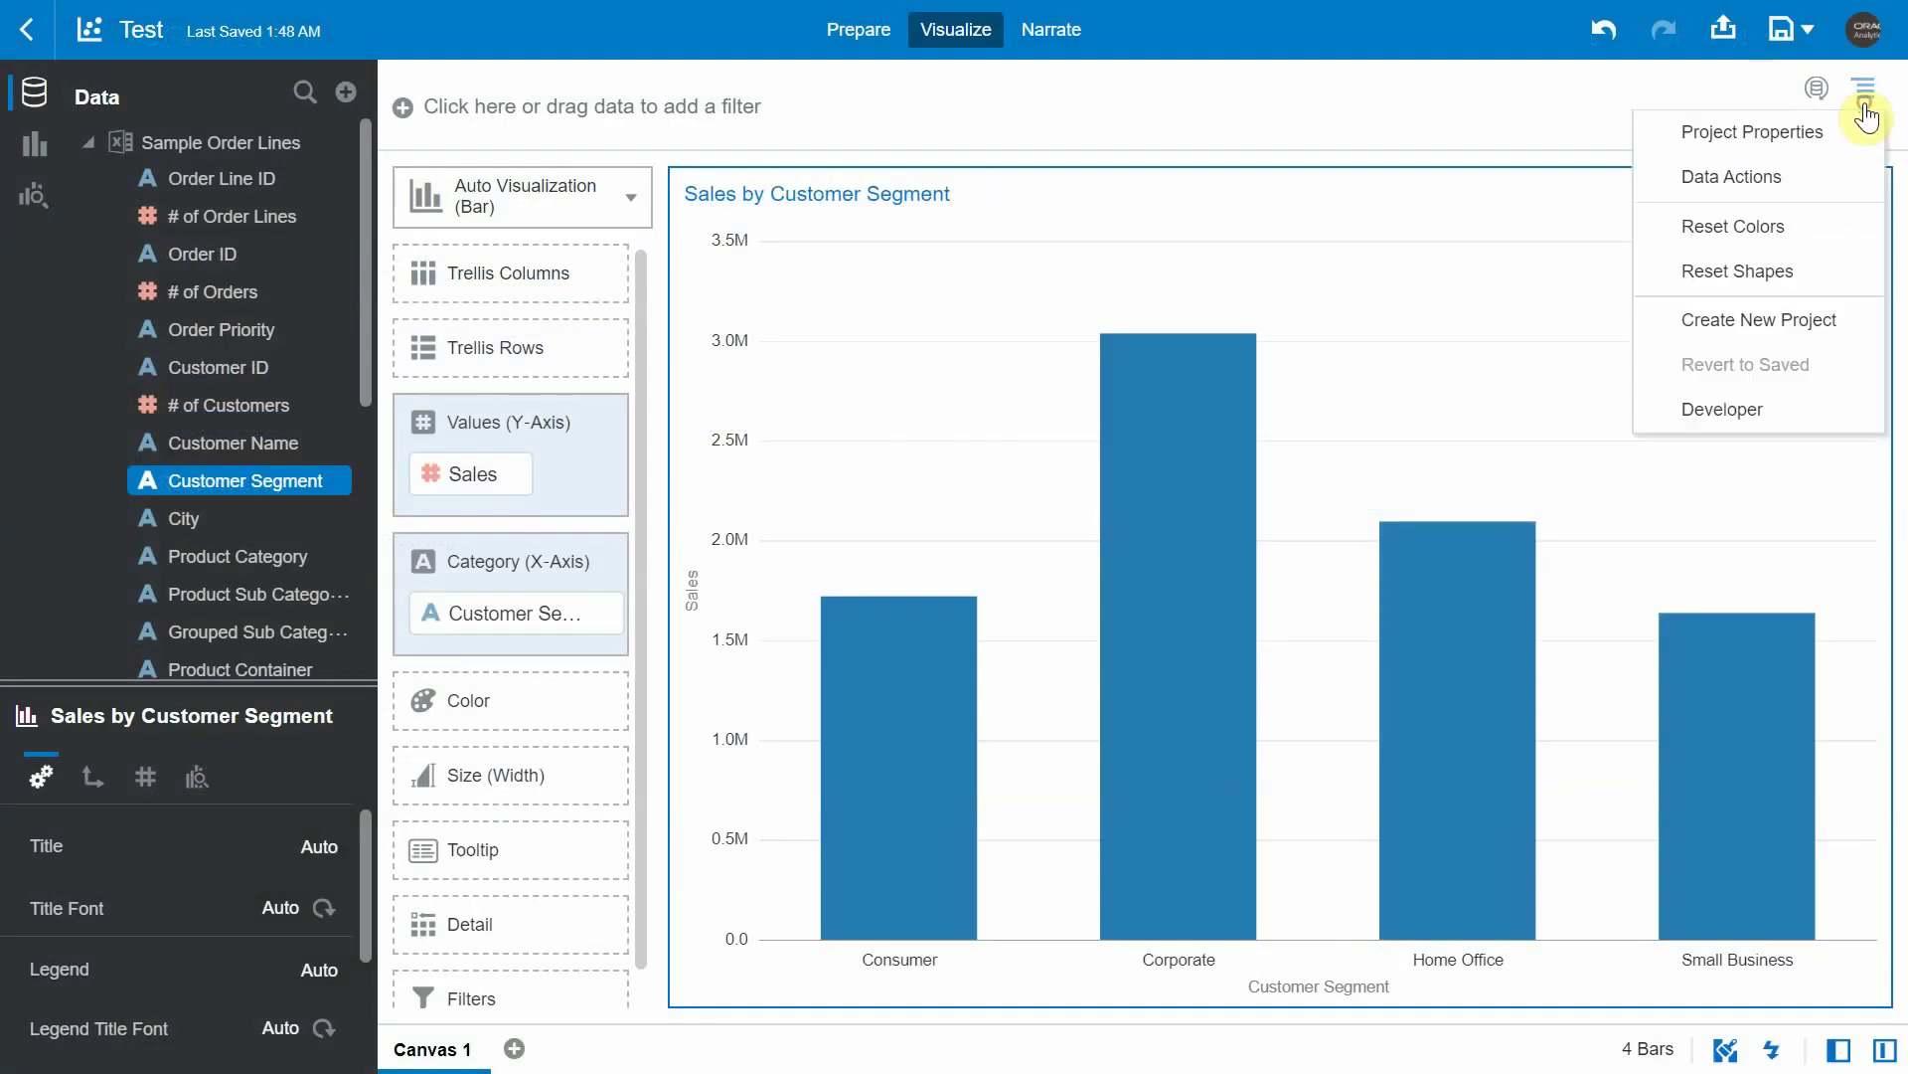
click(1748, 174)
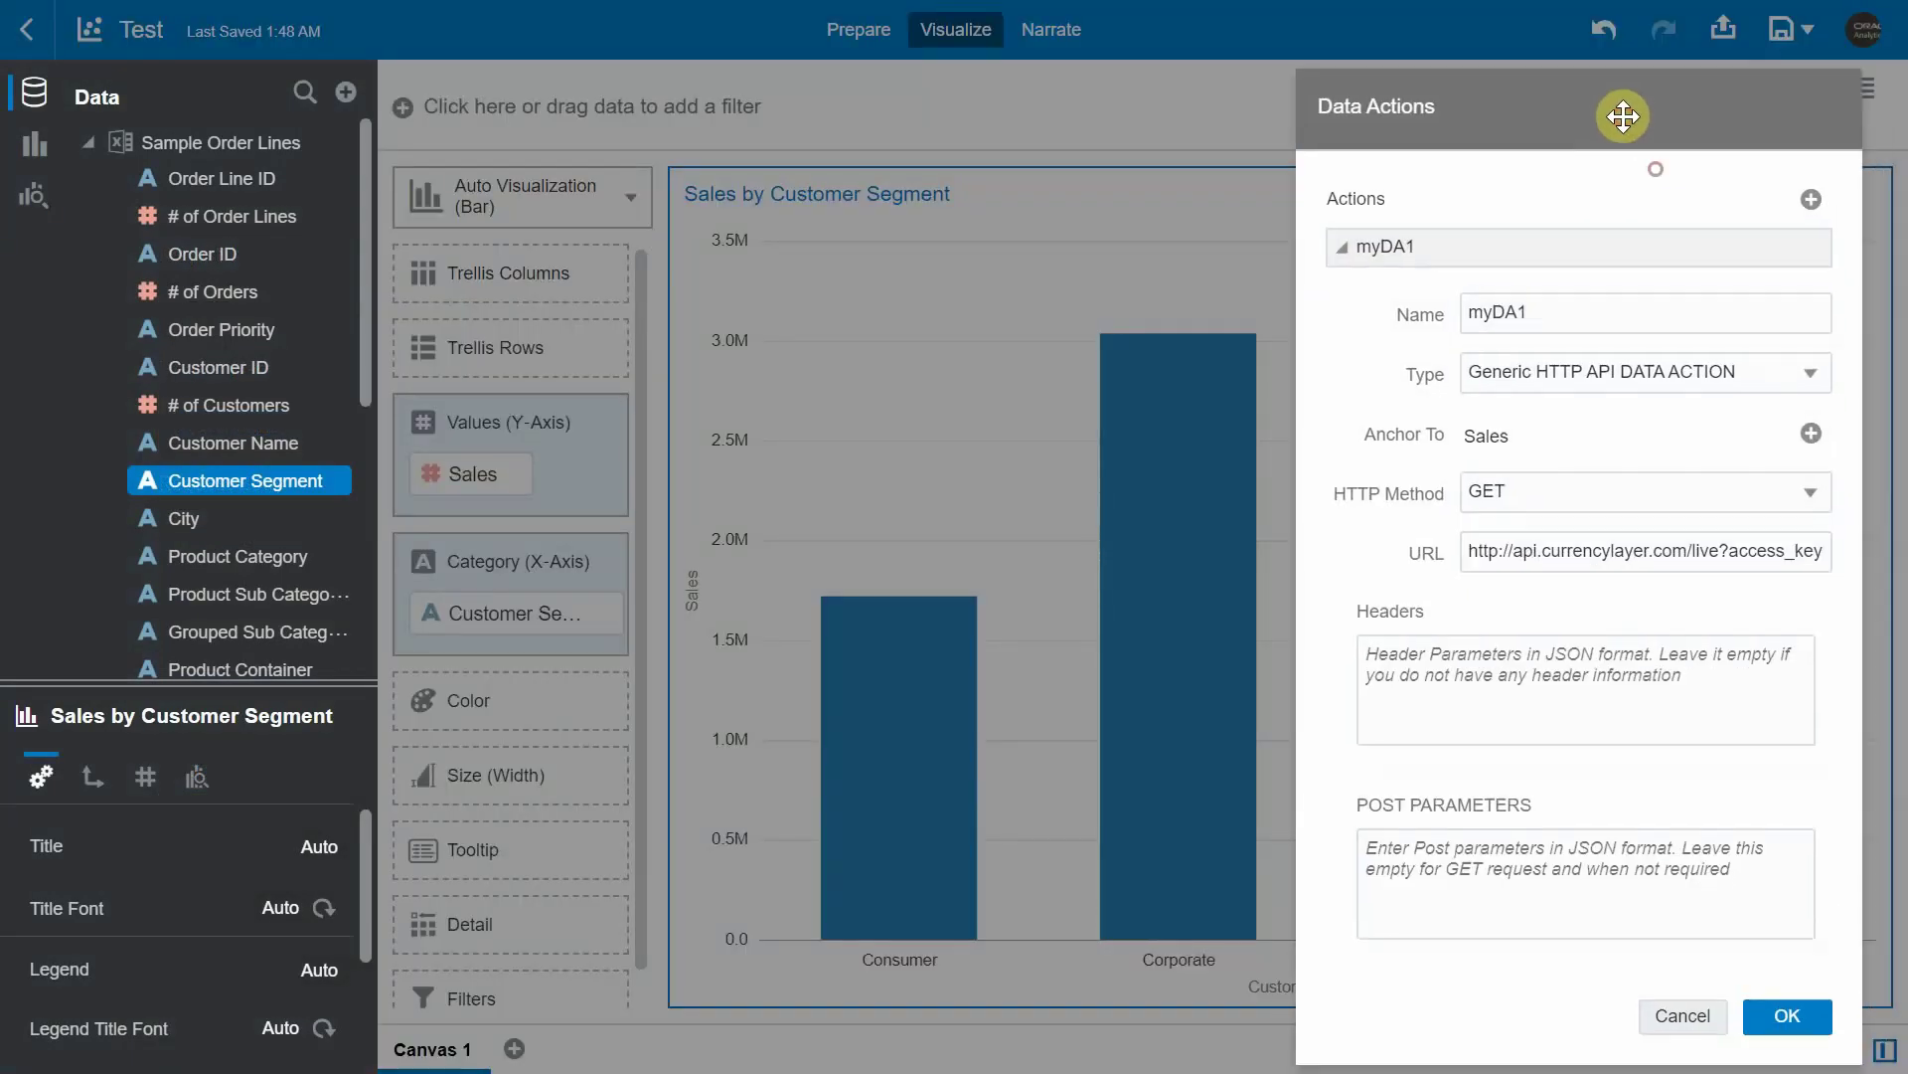
click(1332, 248)
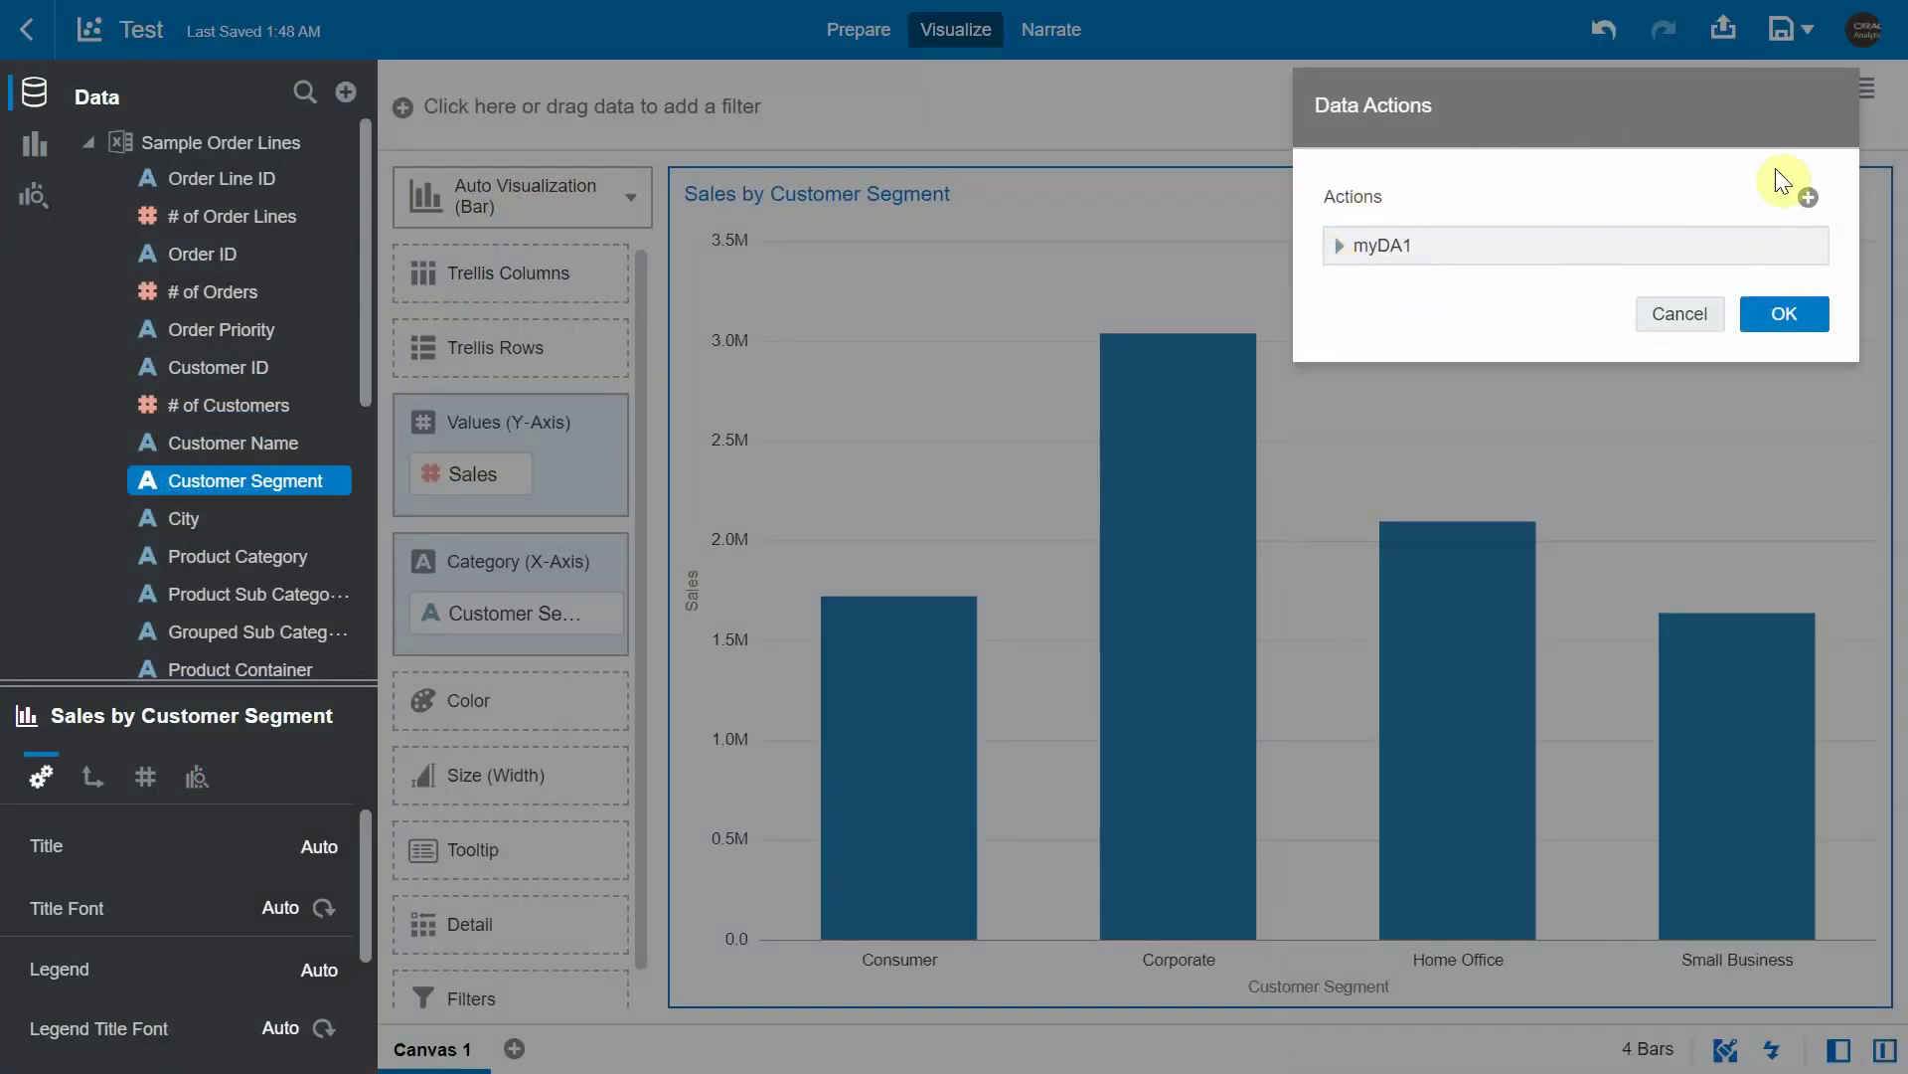
click(1803, 196)
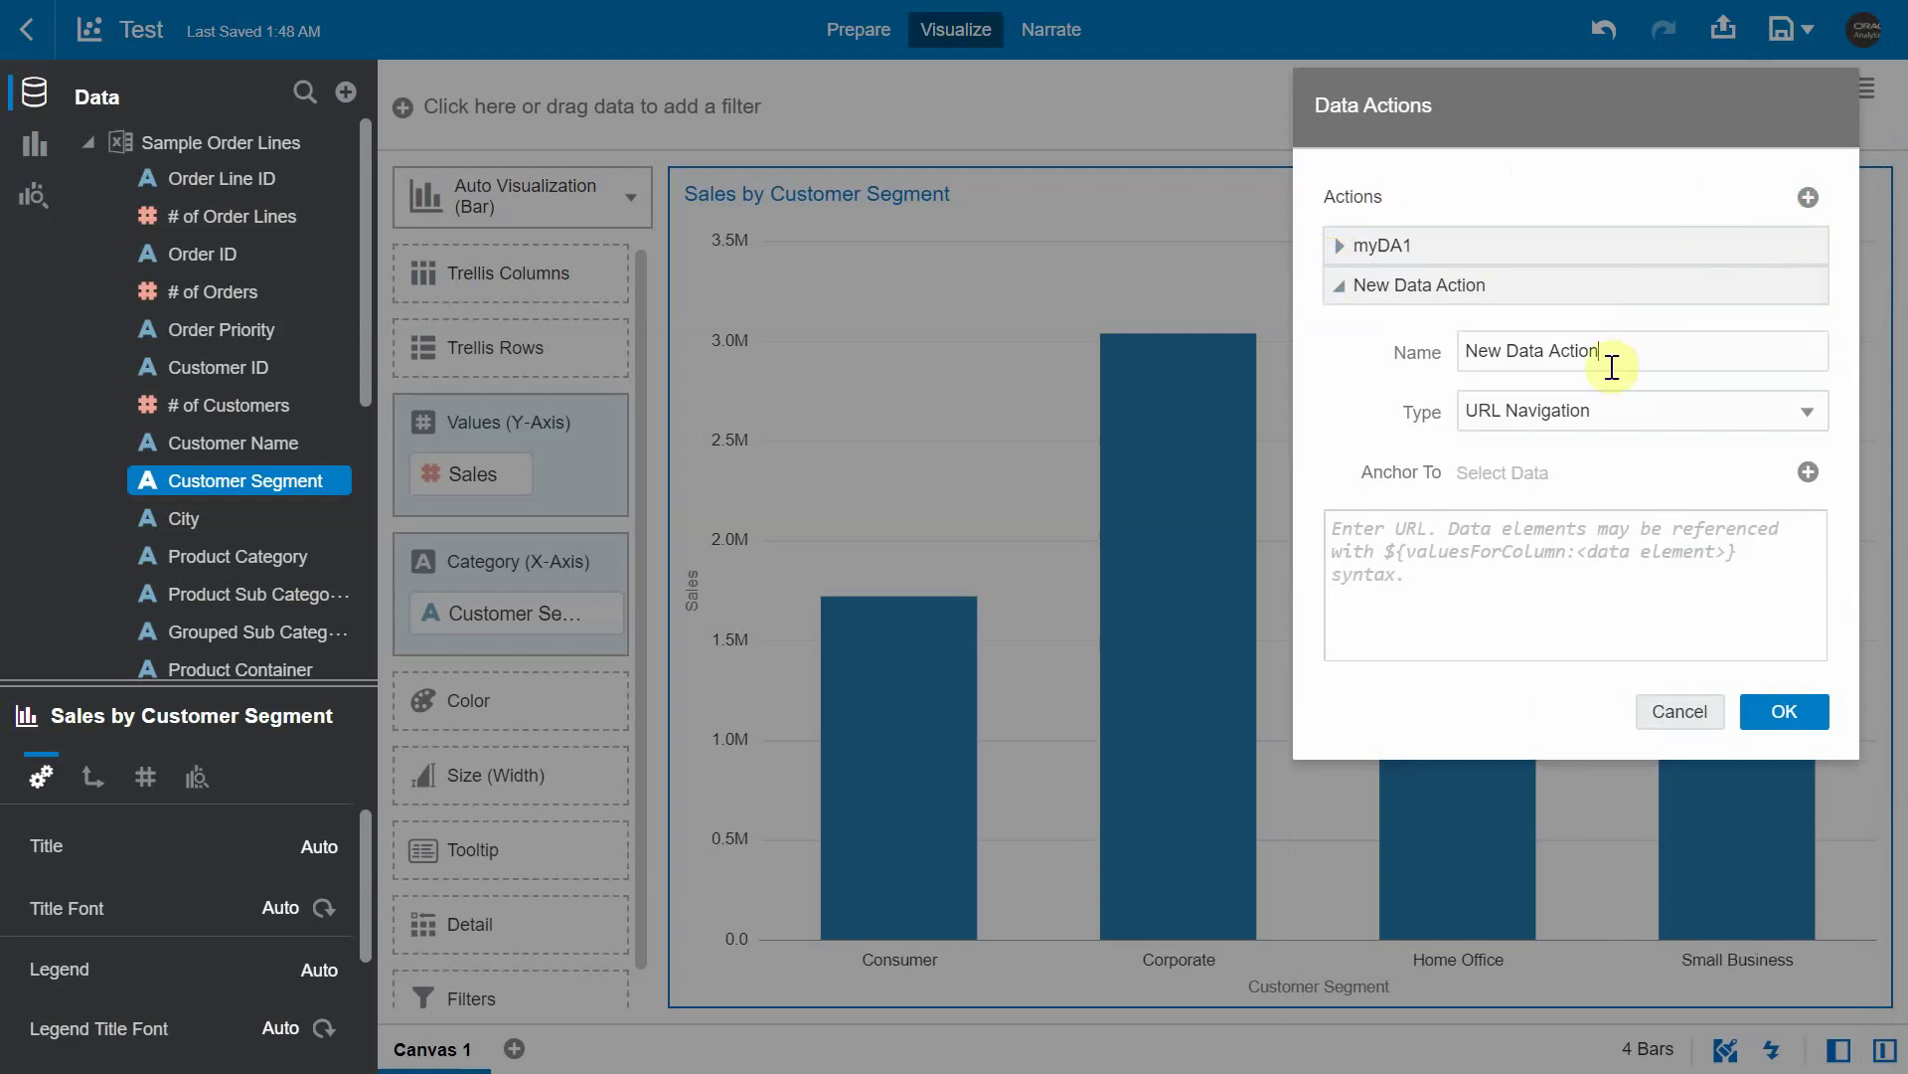
click(1600, 410)
click(1518, 447)
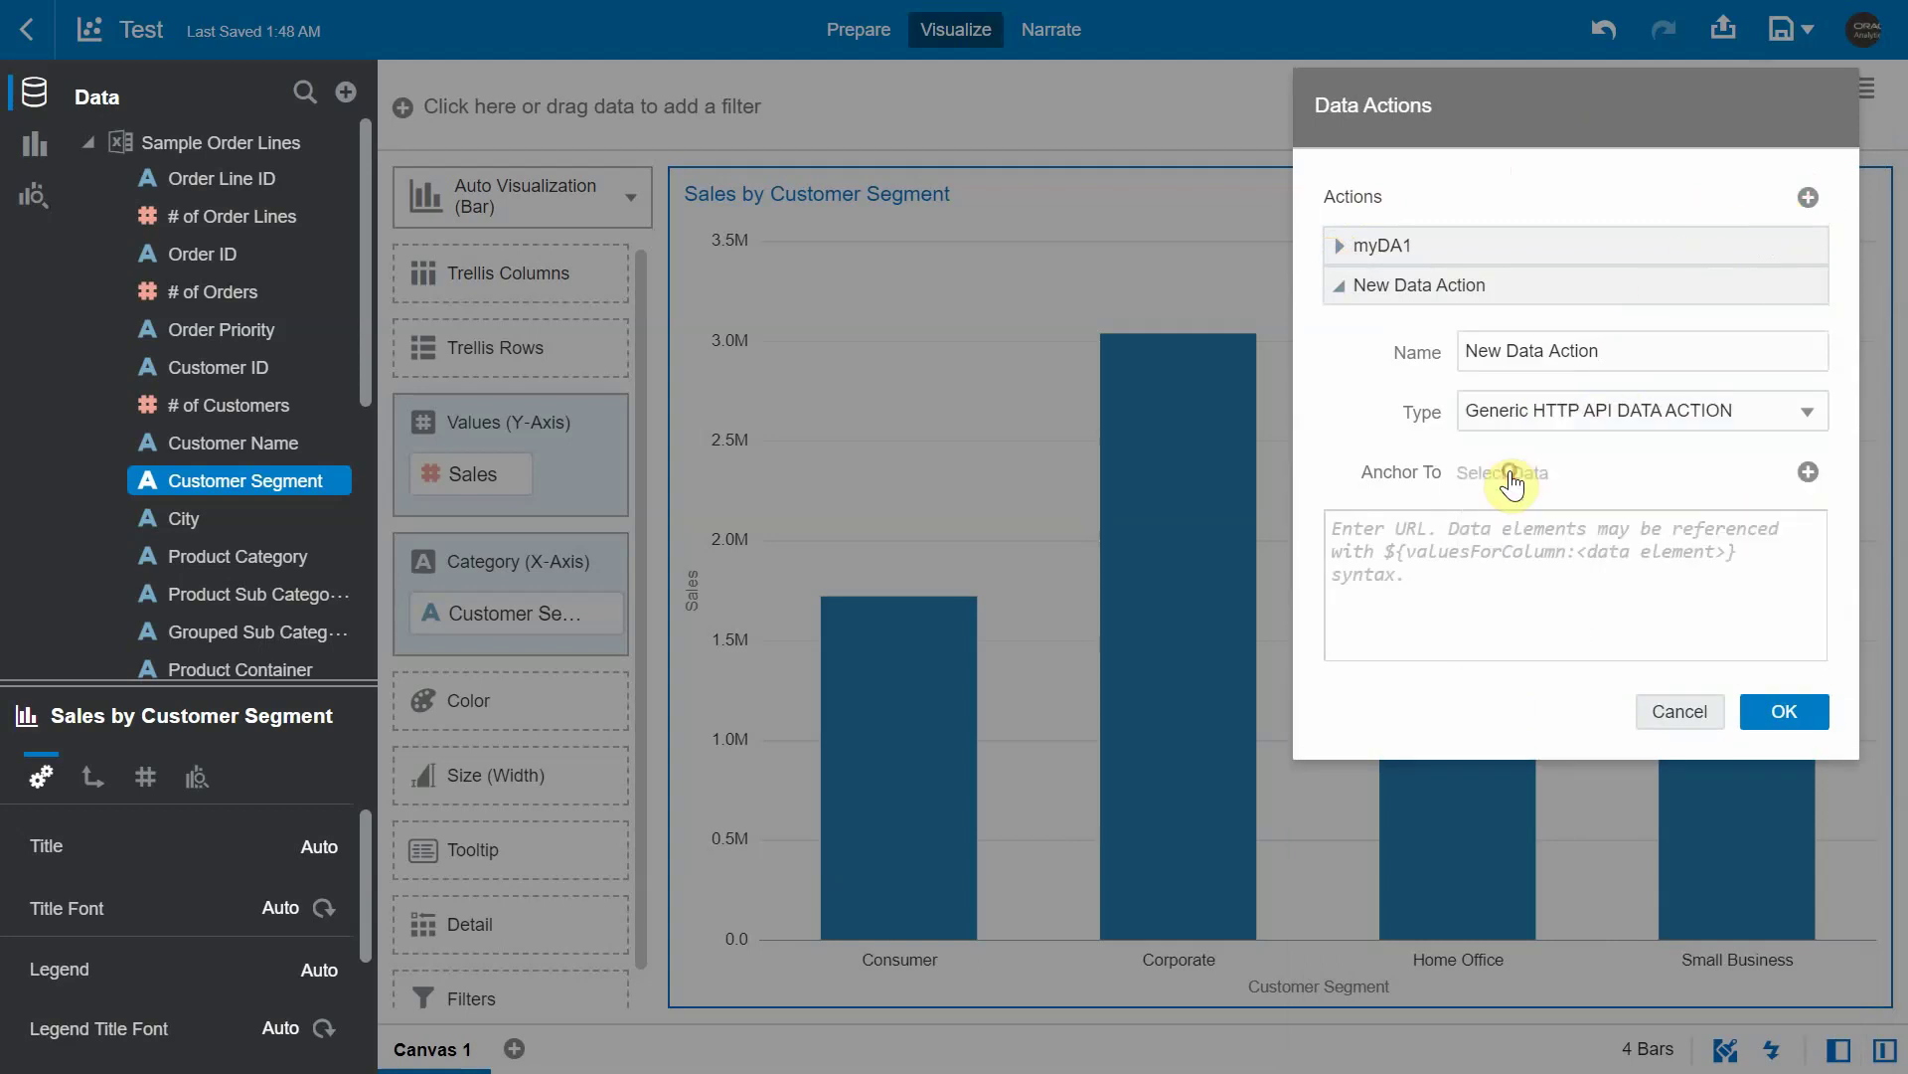
drag(1626, 354, 1306, 357)
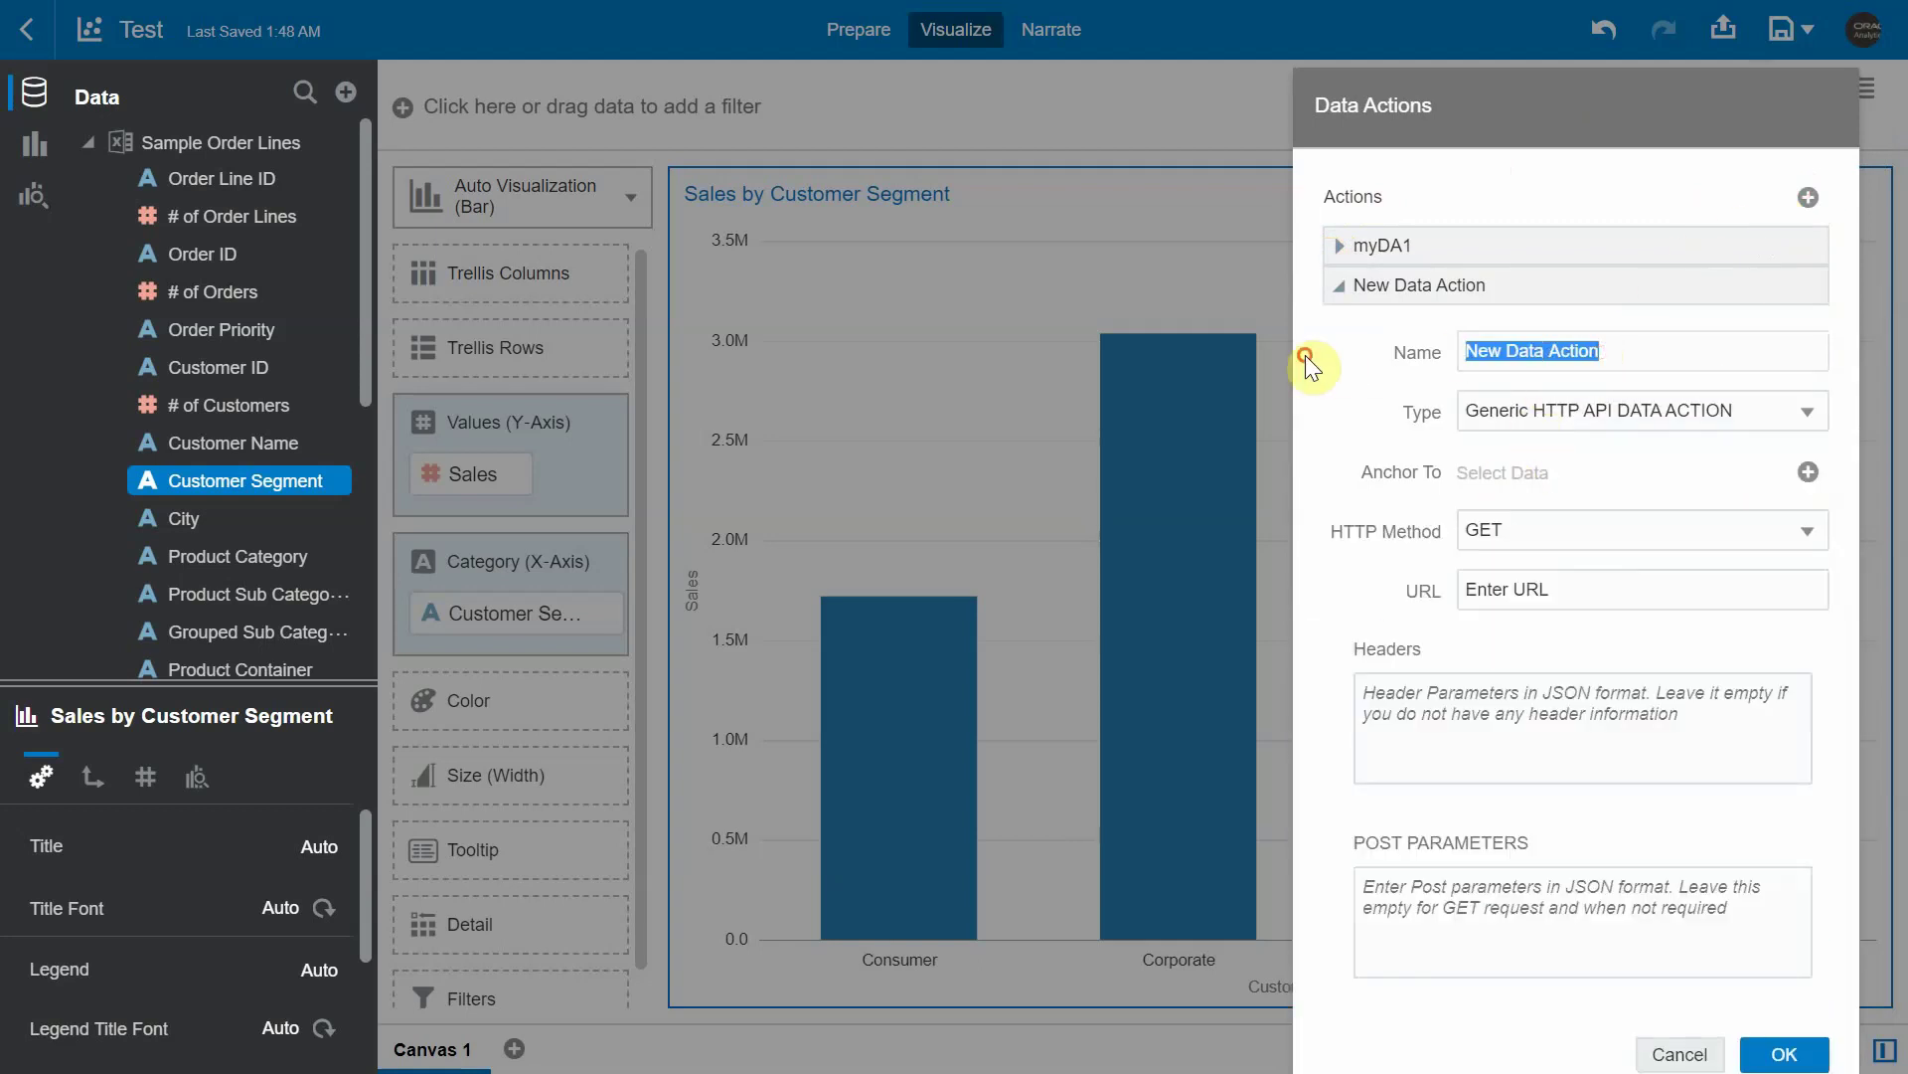
text(goRestPostReq)
click(1518, 525)
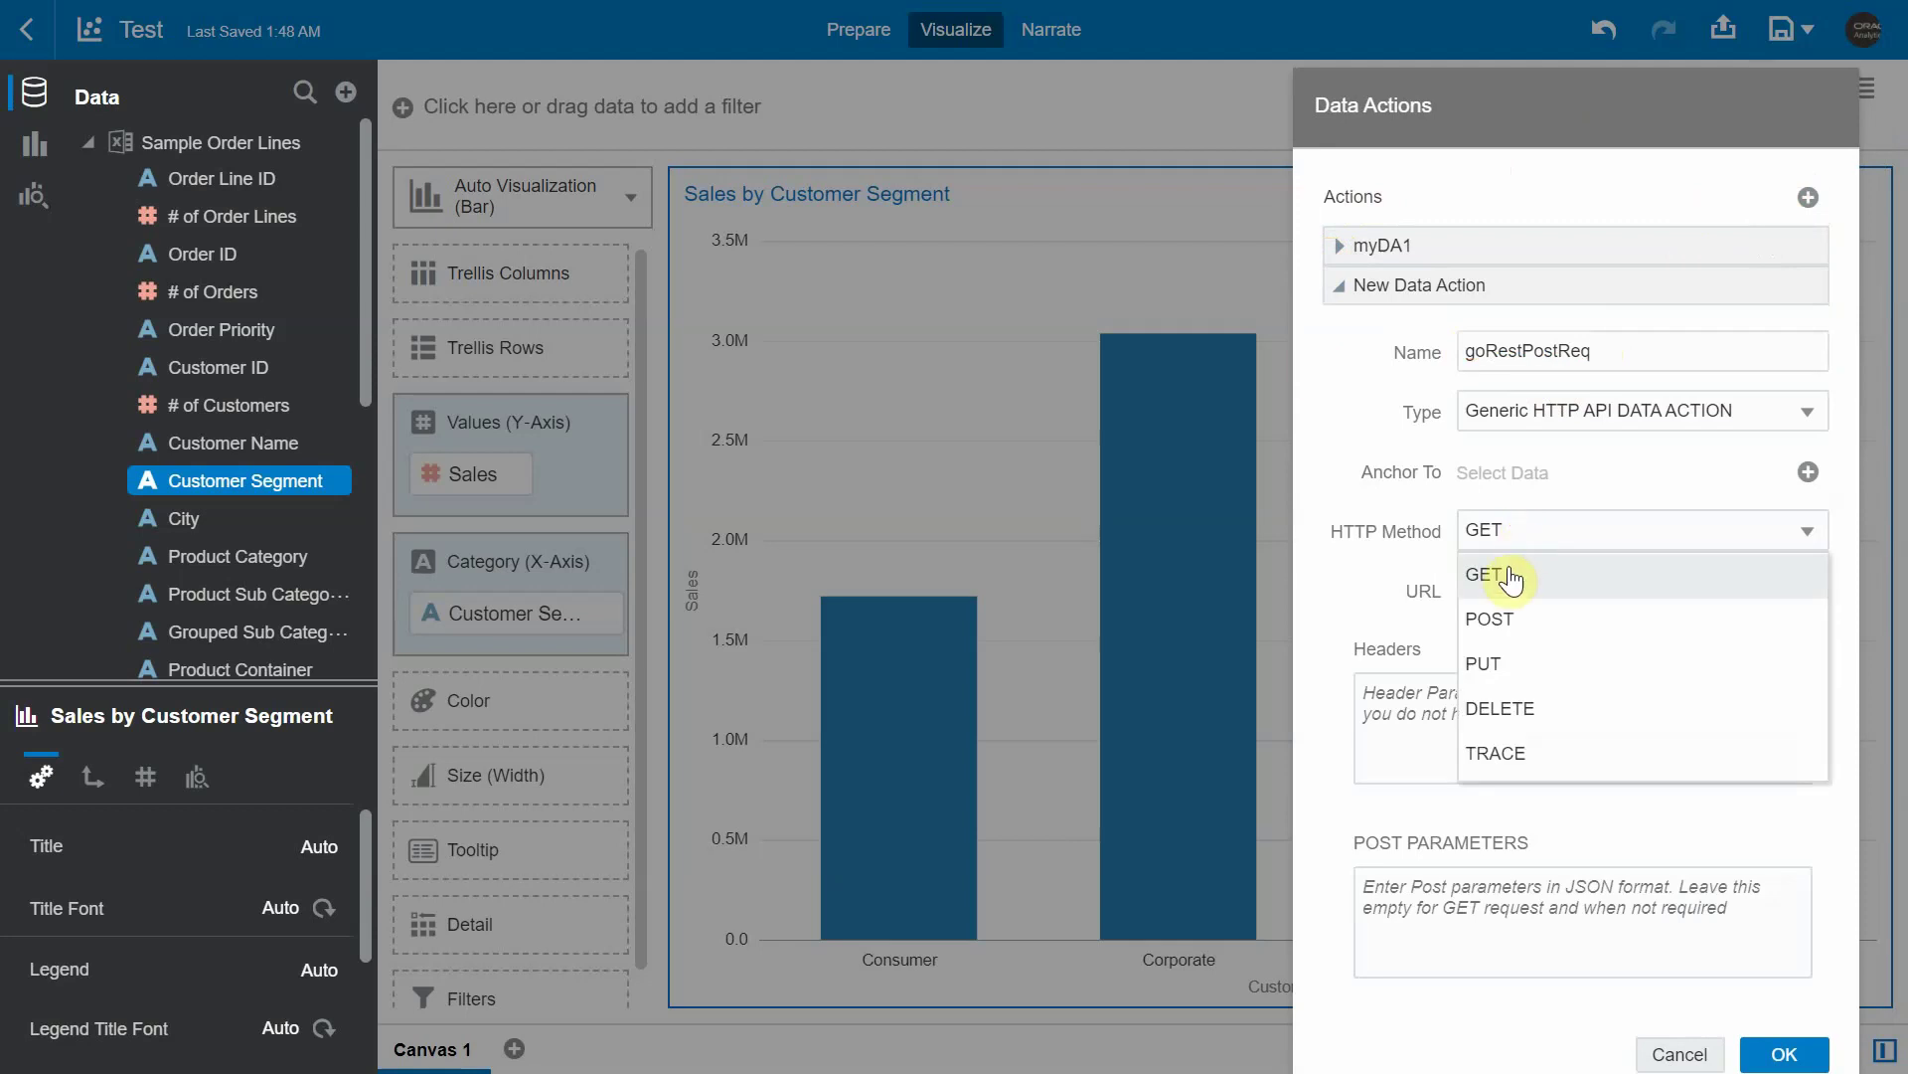
click(1499, 626)
click(1563, 591)
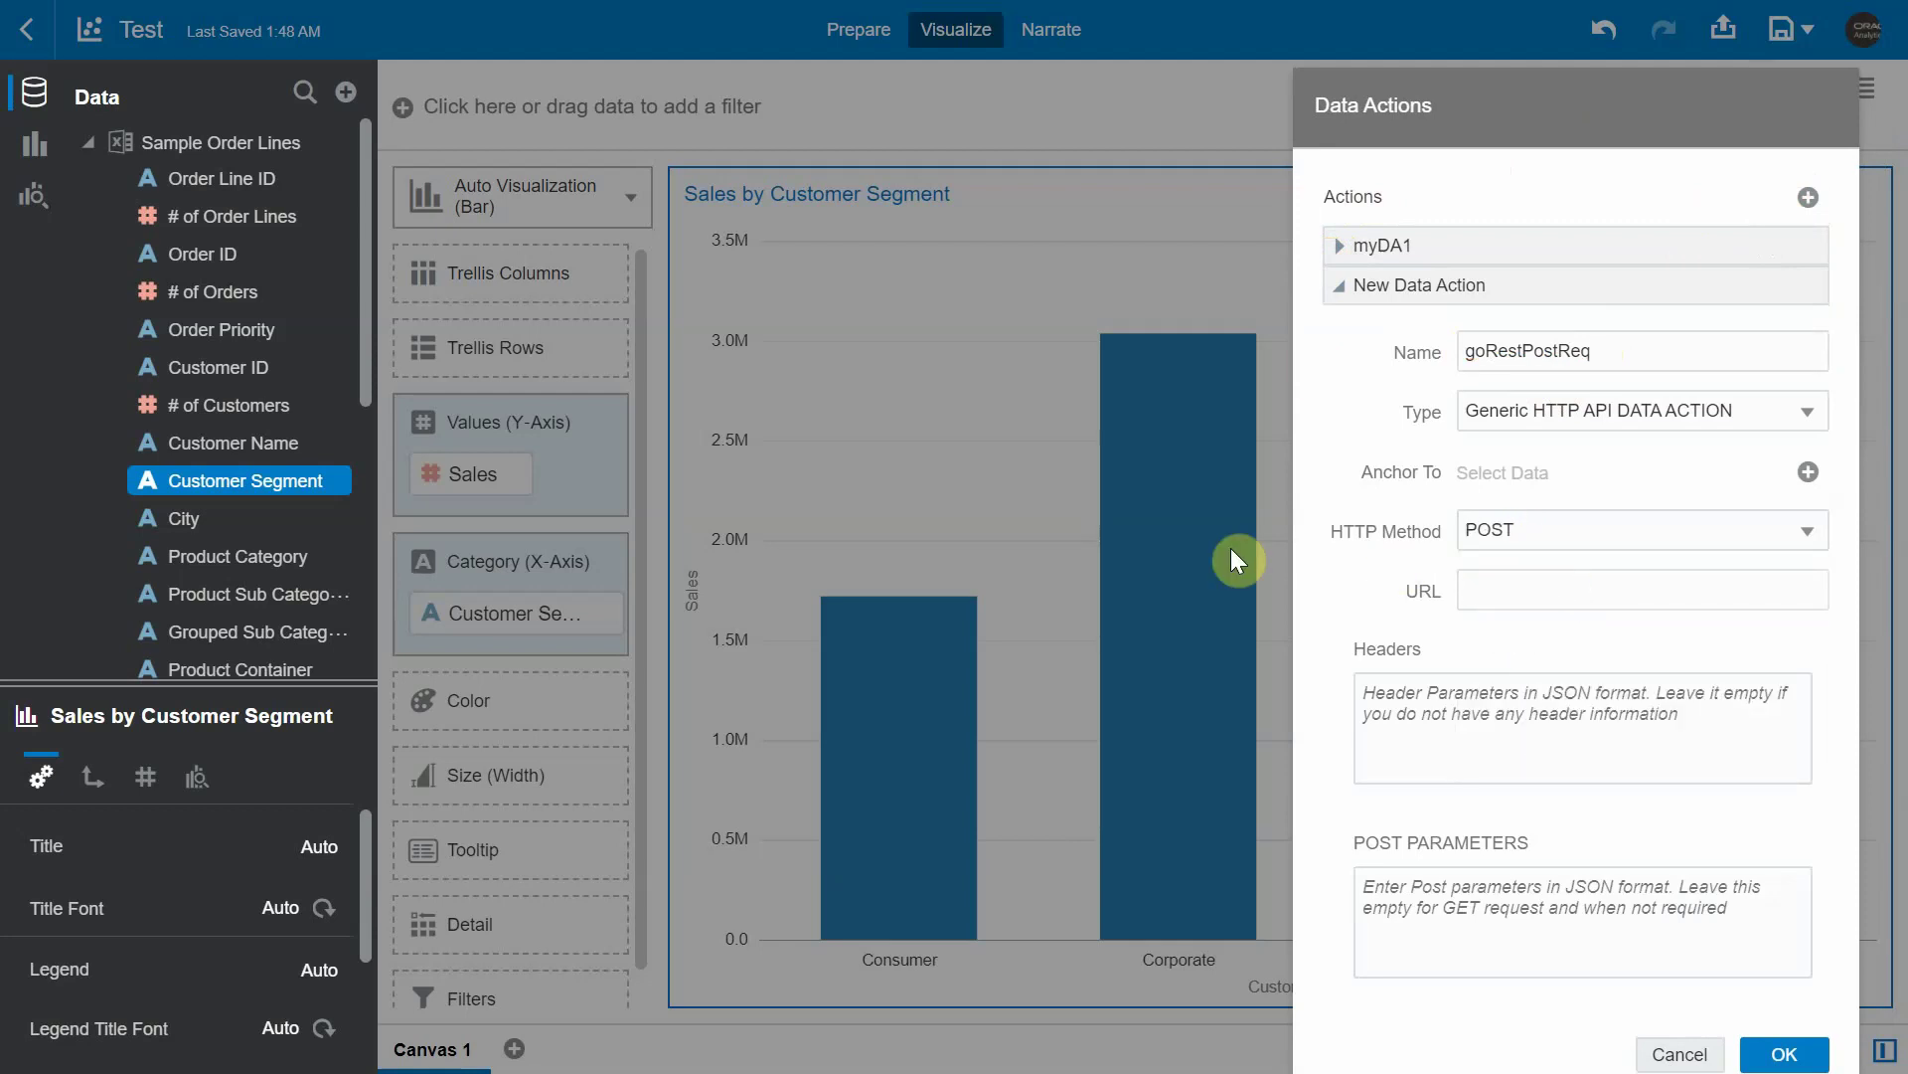
text(https://gorest.co.in/public-api/users)
- Add an Authorization header JSON entry containing the pasted bearer access token
click(1509, 727)
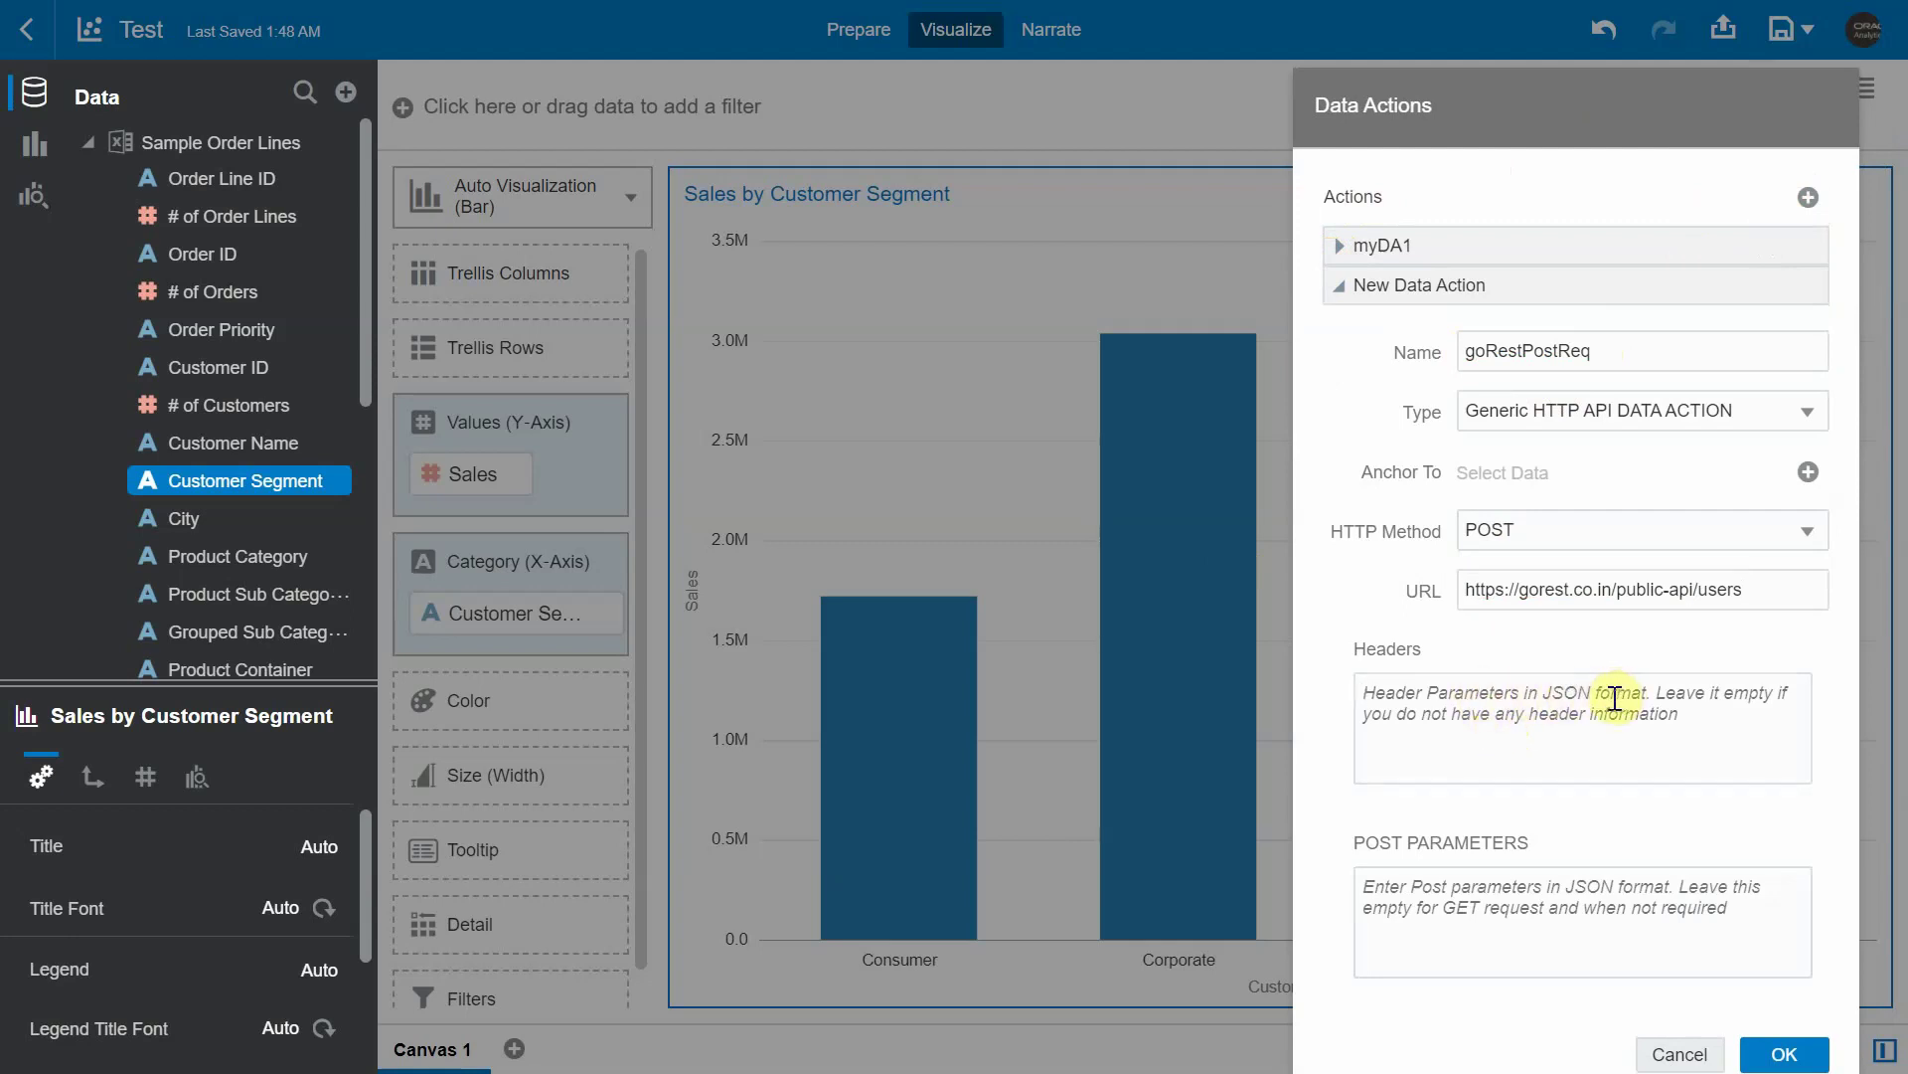
text({)
key(Return)
text("Aut)
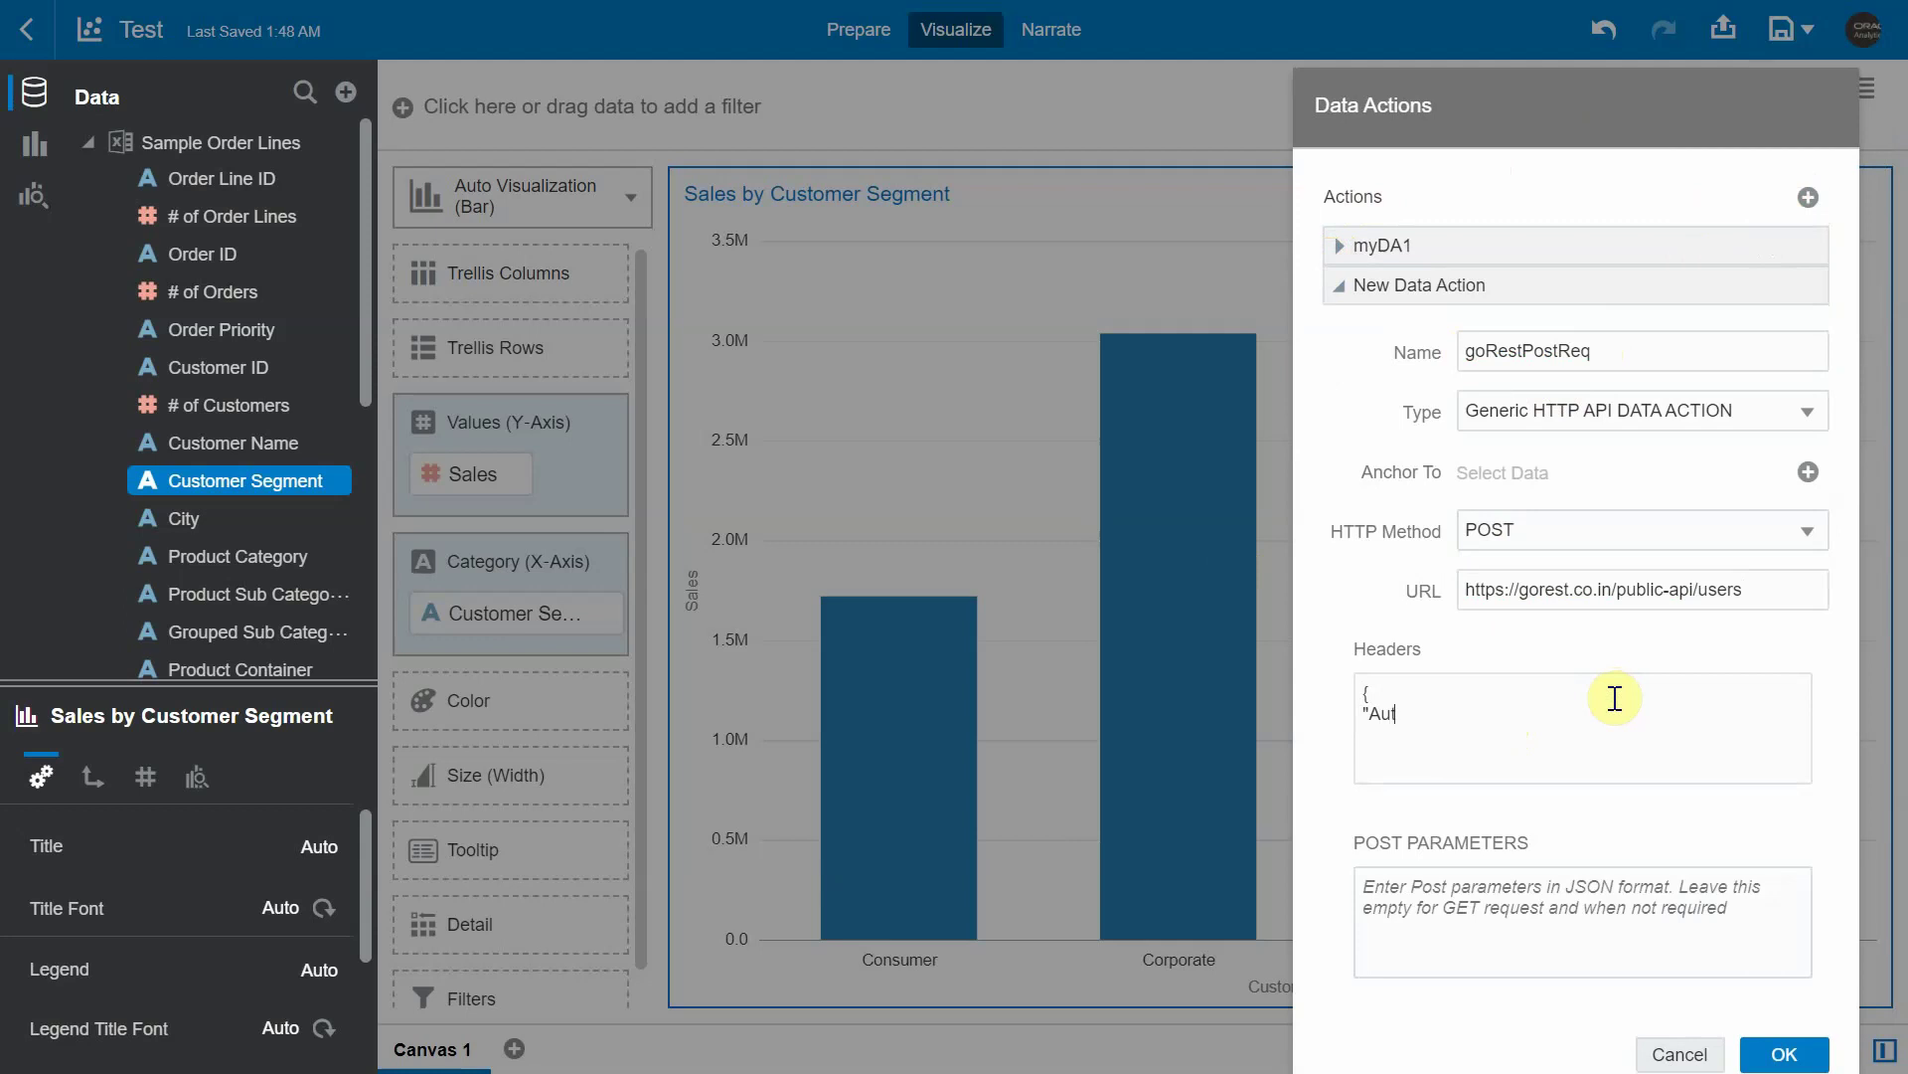
text(horization":")
key(ctrl+v)
- Write the POST parameters JSON with the user's name, gender Male, an email and status active
click(1416, 897)
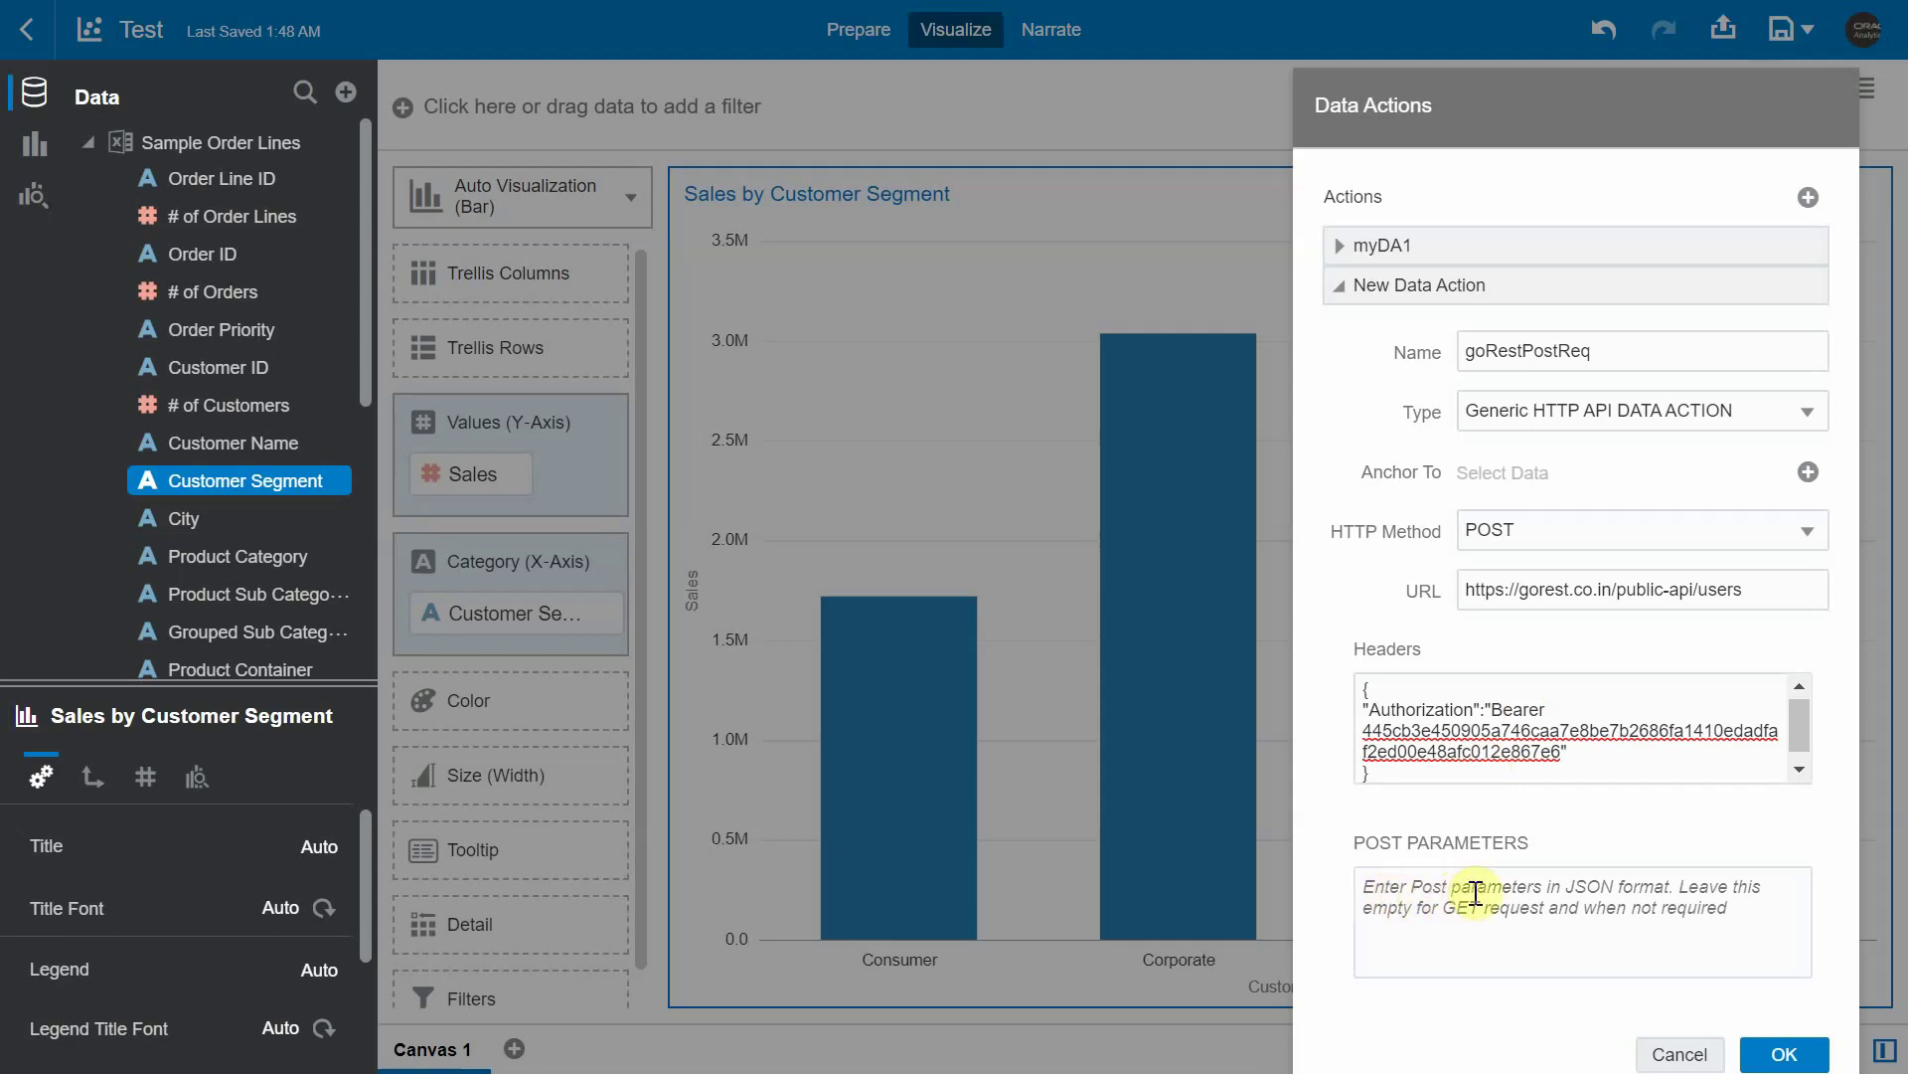
text({)
key(Return)
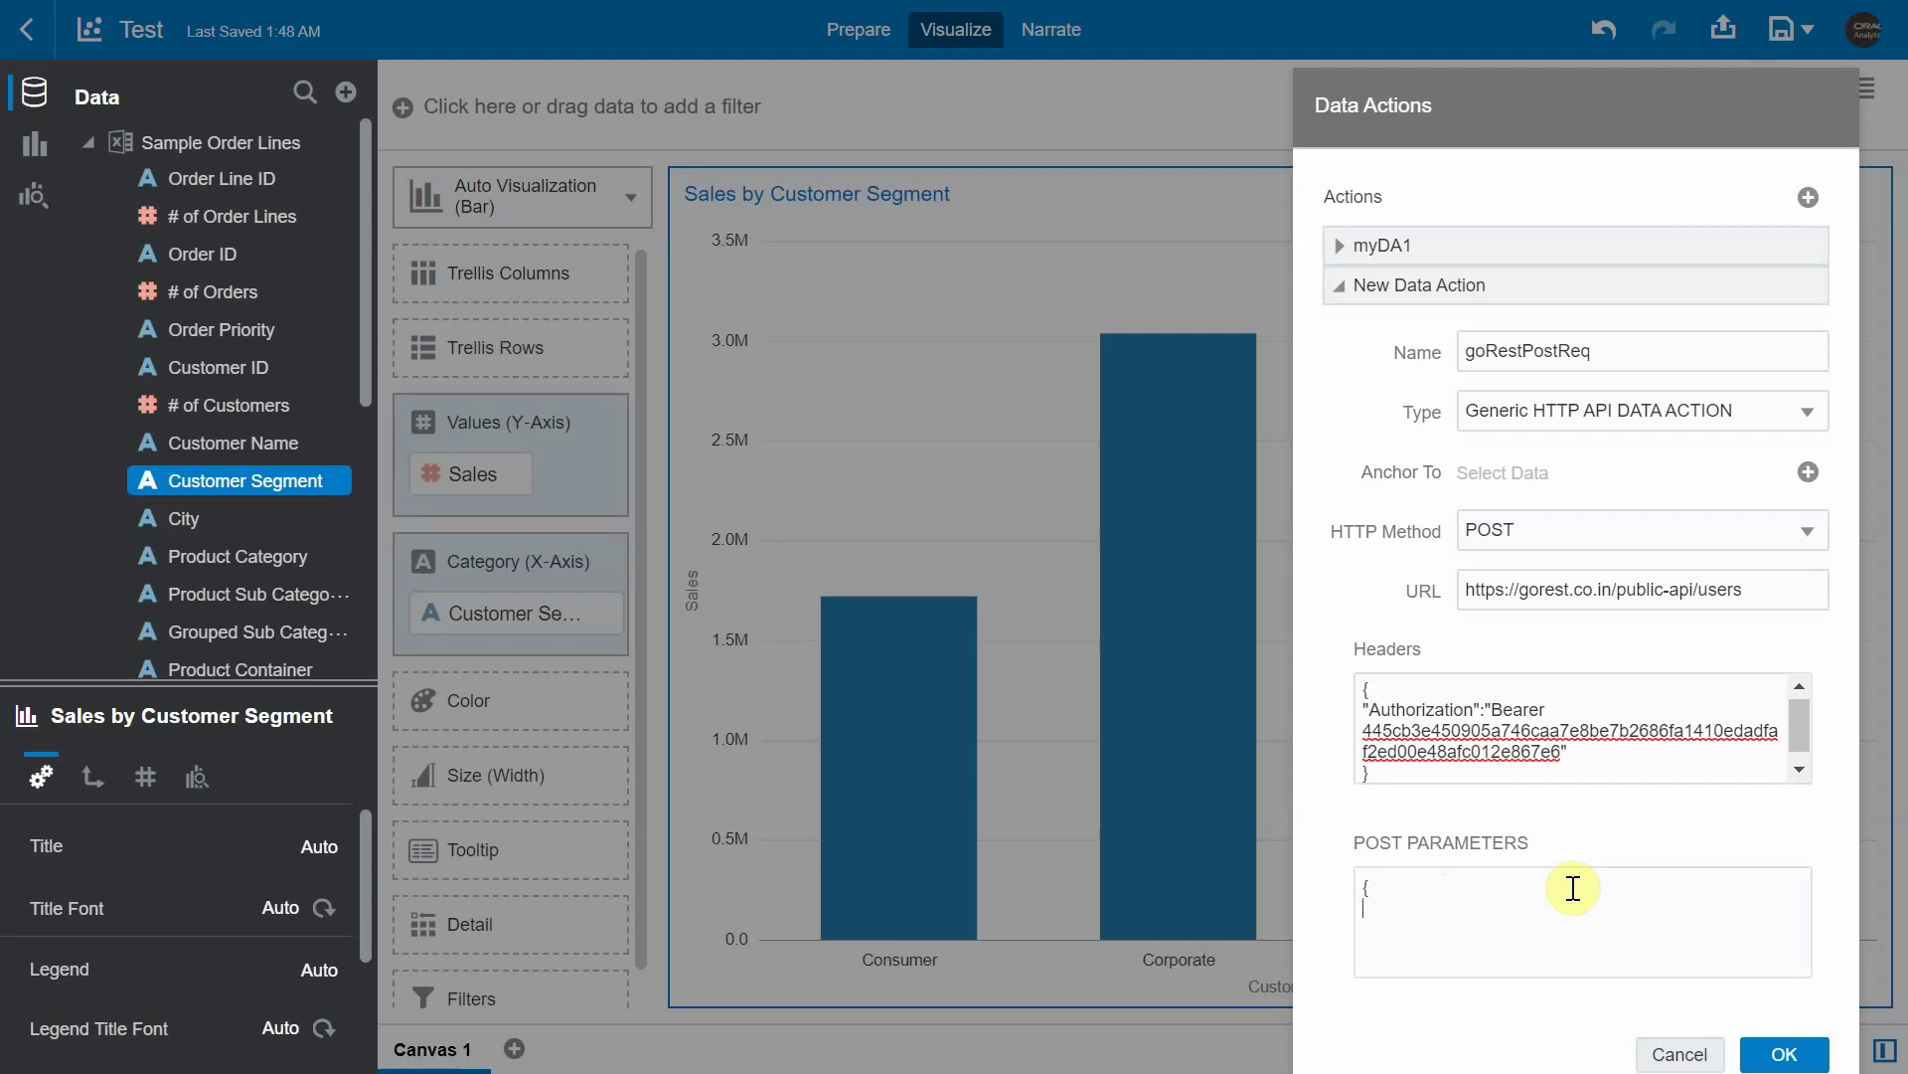
text("name")
text(:"Michael",)
key(Return)
text("gender":"Male)
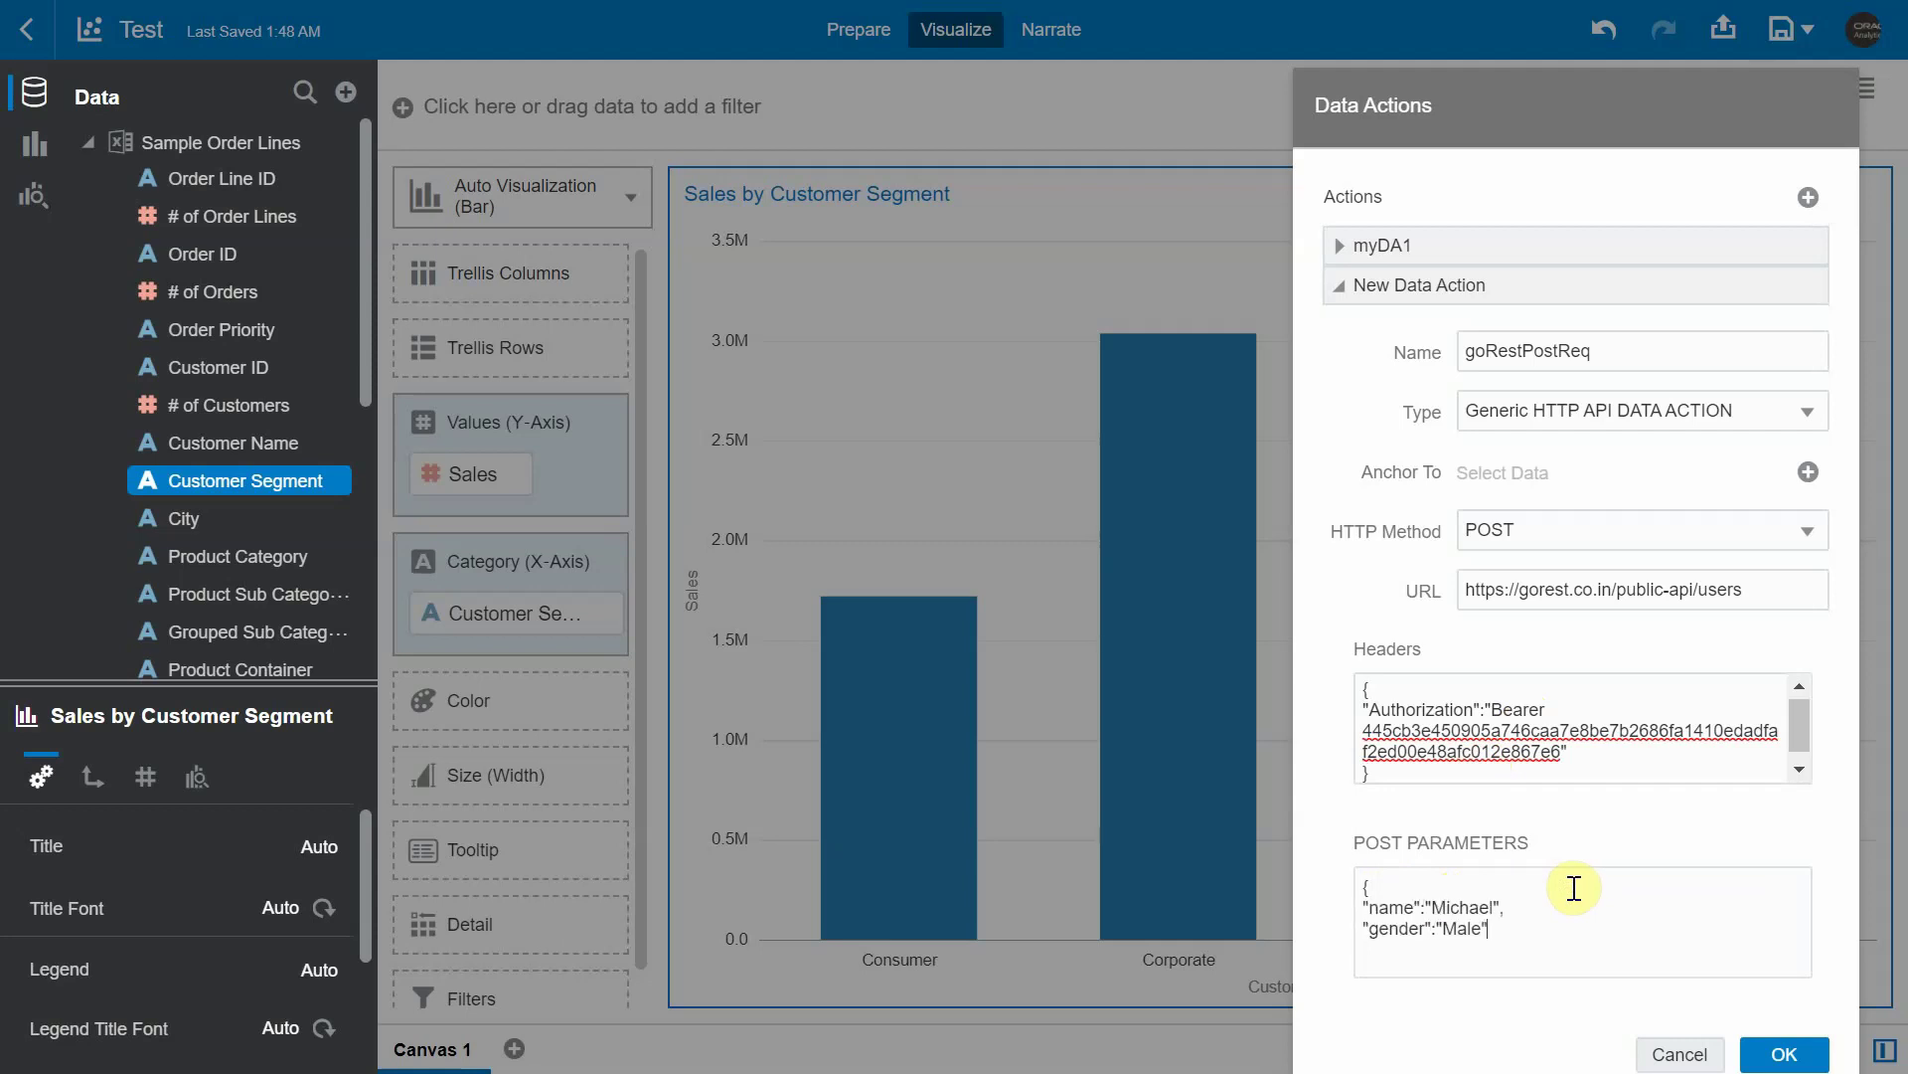
key(Return)
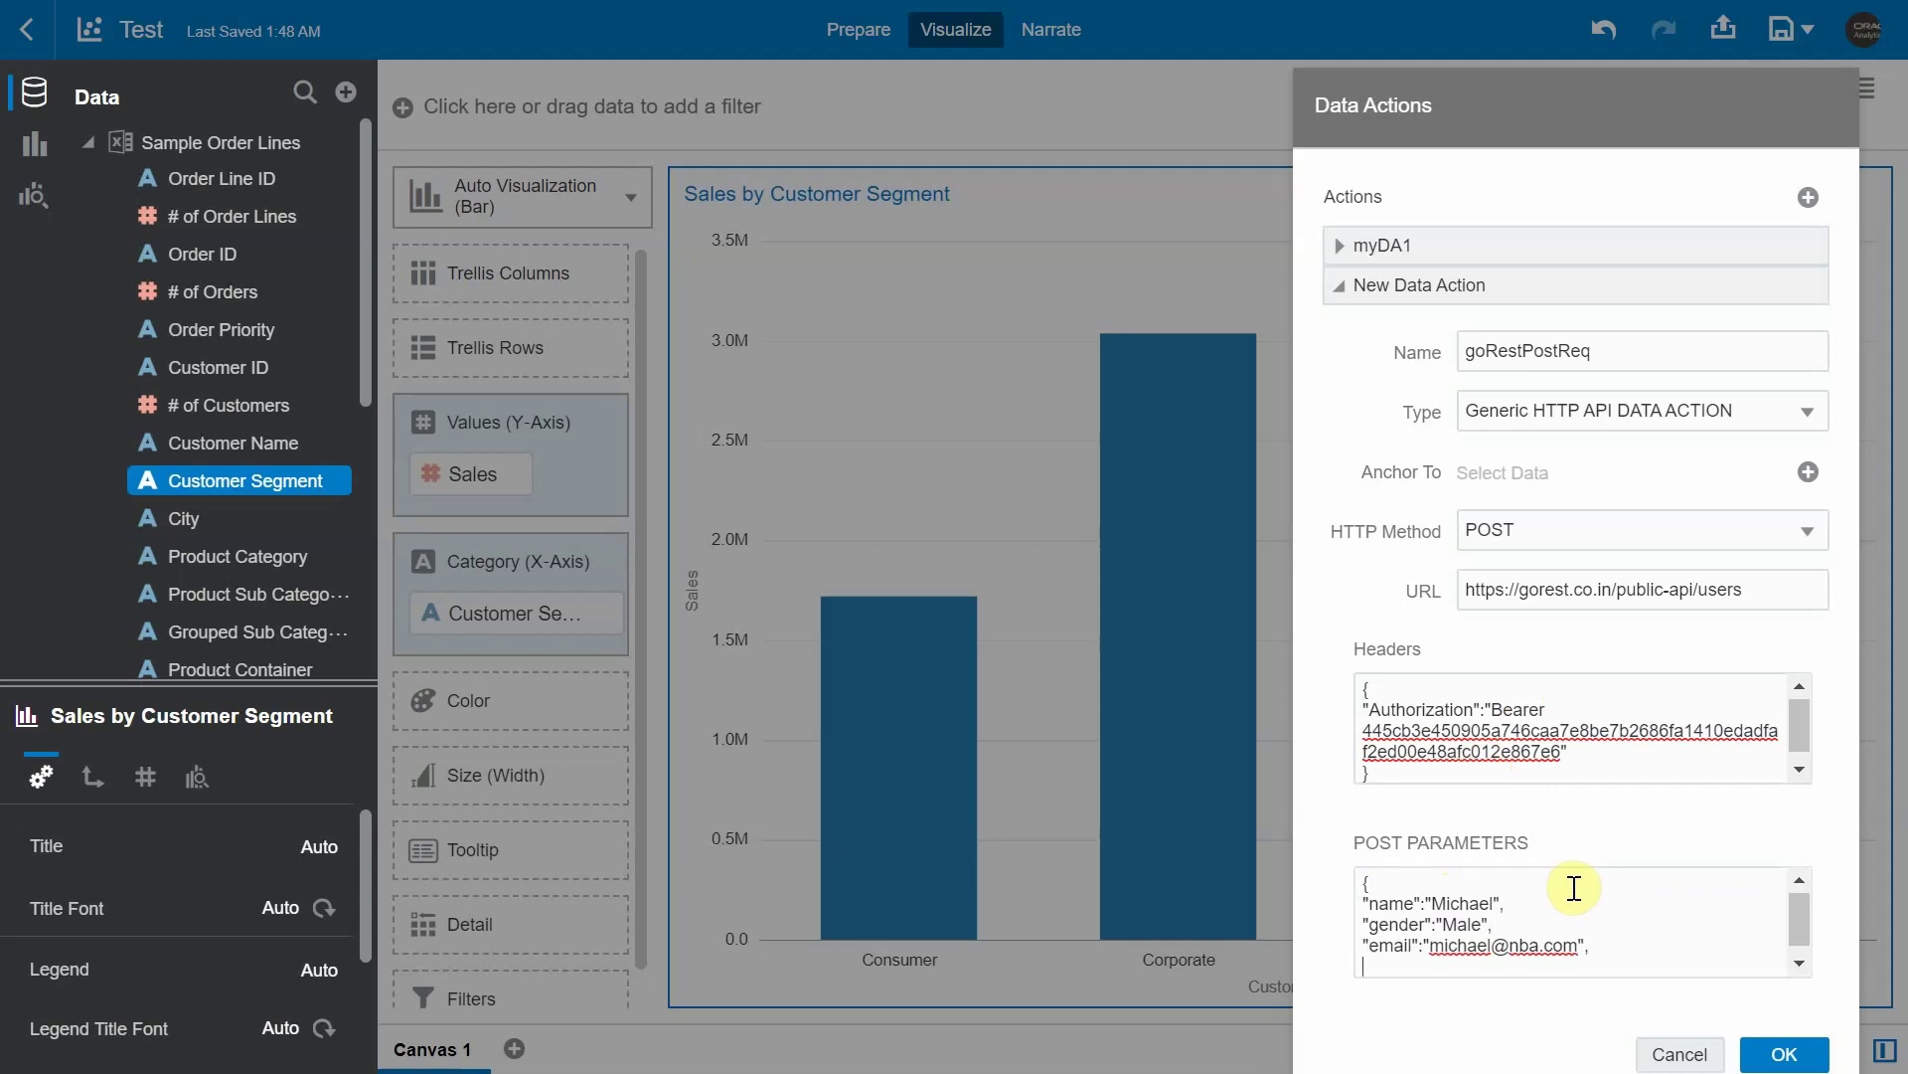
text("status":"active")
key(Return)
- Save the action, run goRestPostReq on the Corporate bar, and check the Status Code 200 notice
text(})
click(1764, 1046)
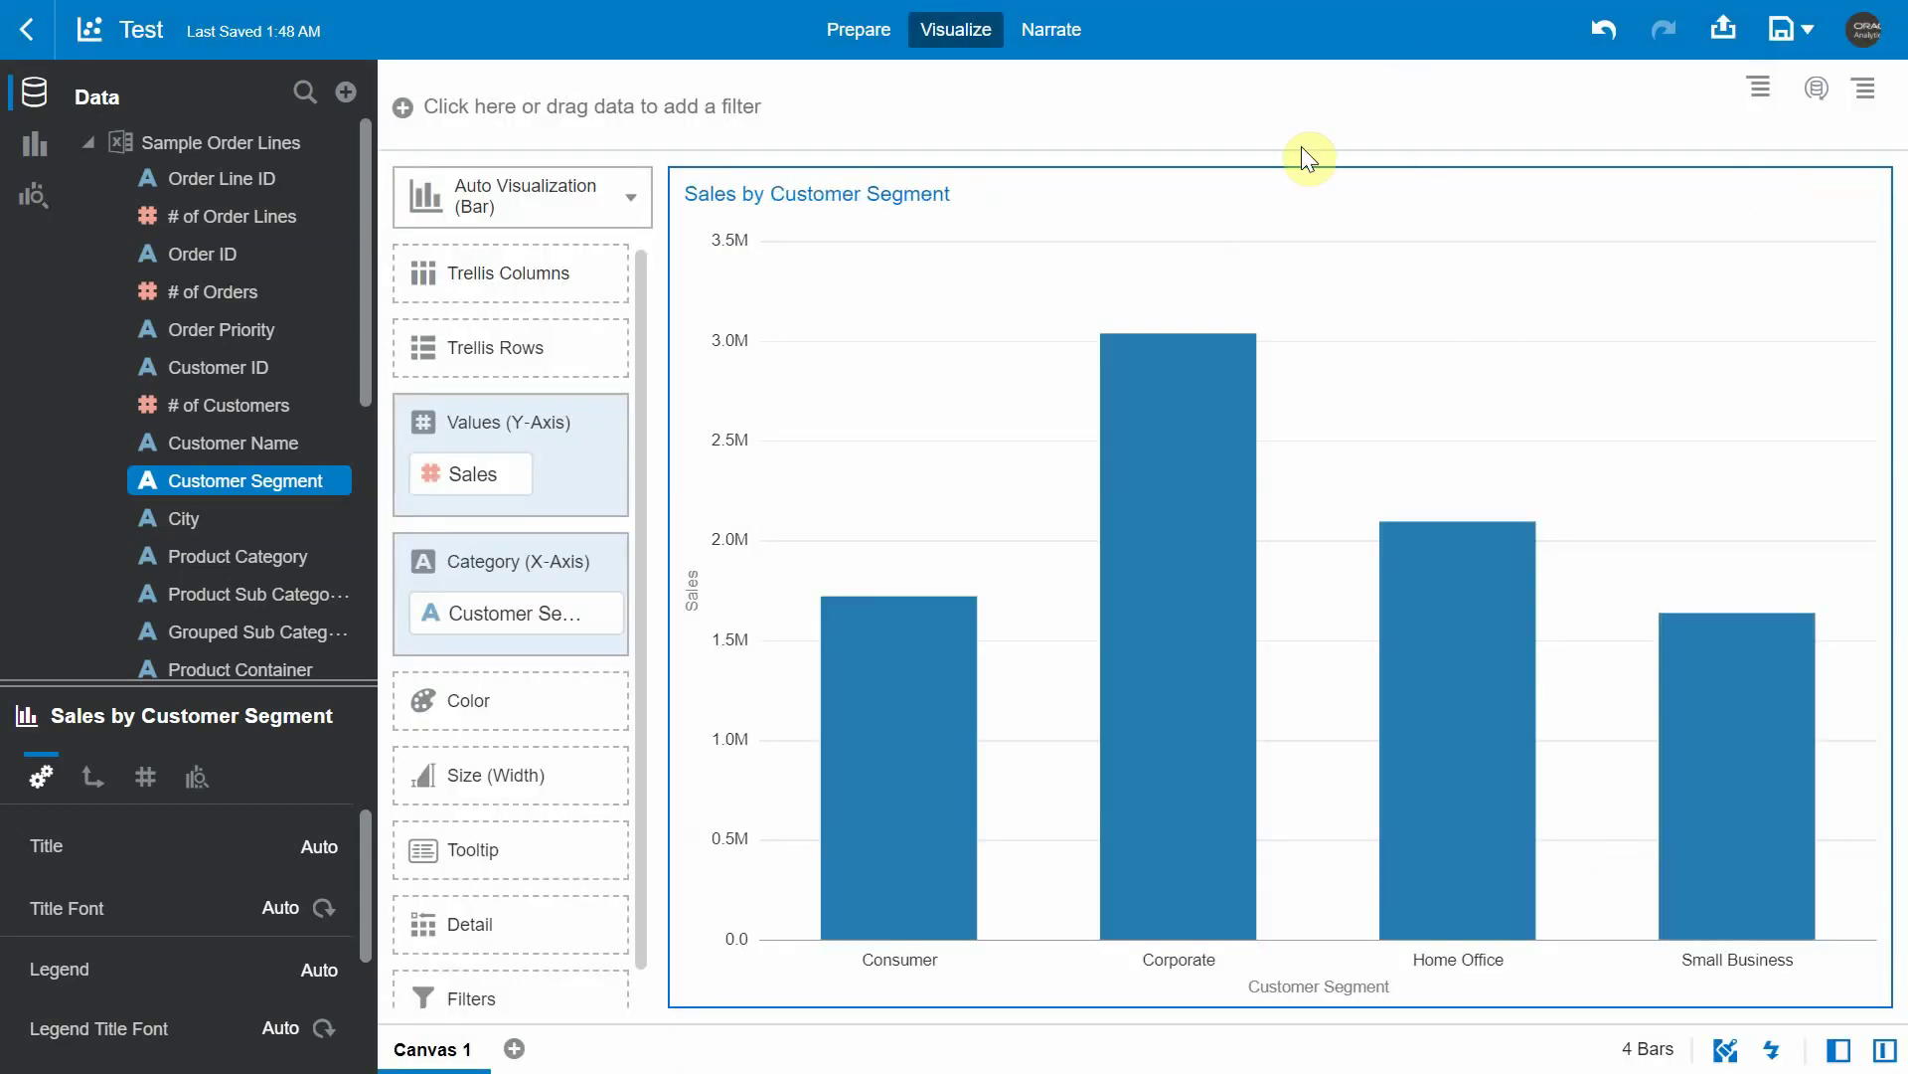
mouse_move(1133, 362)
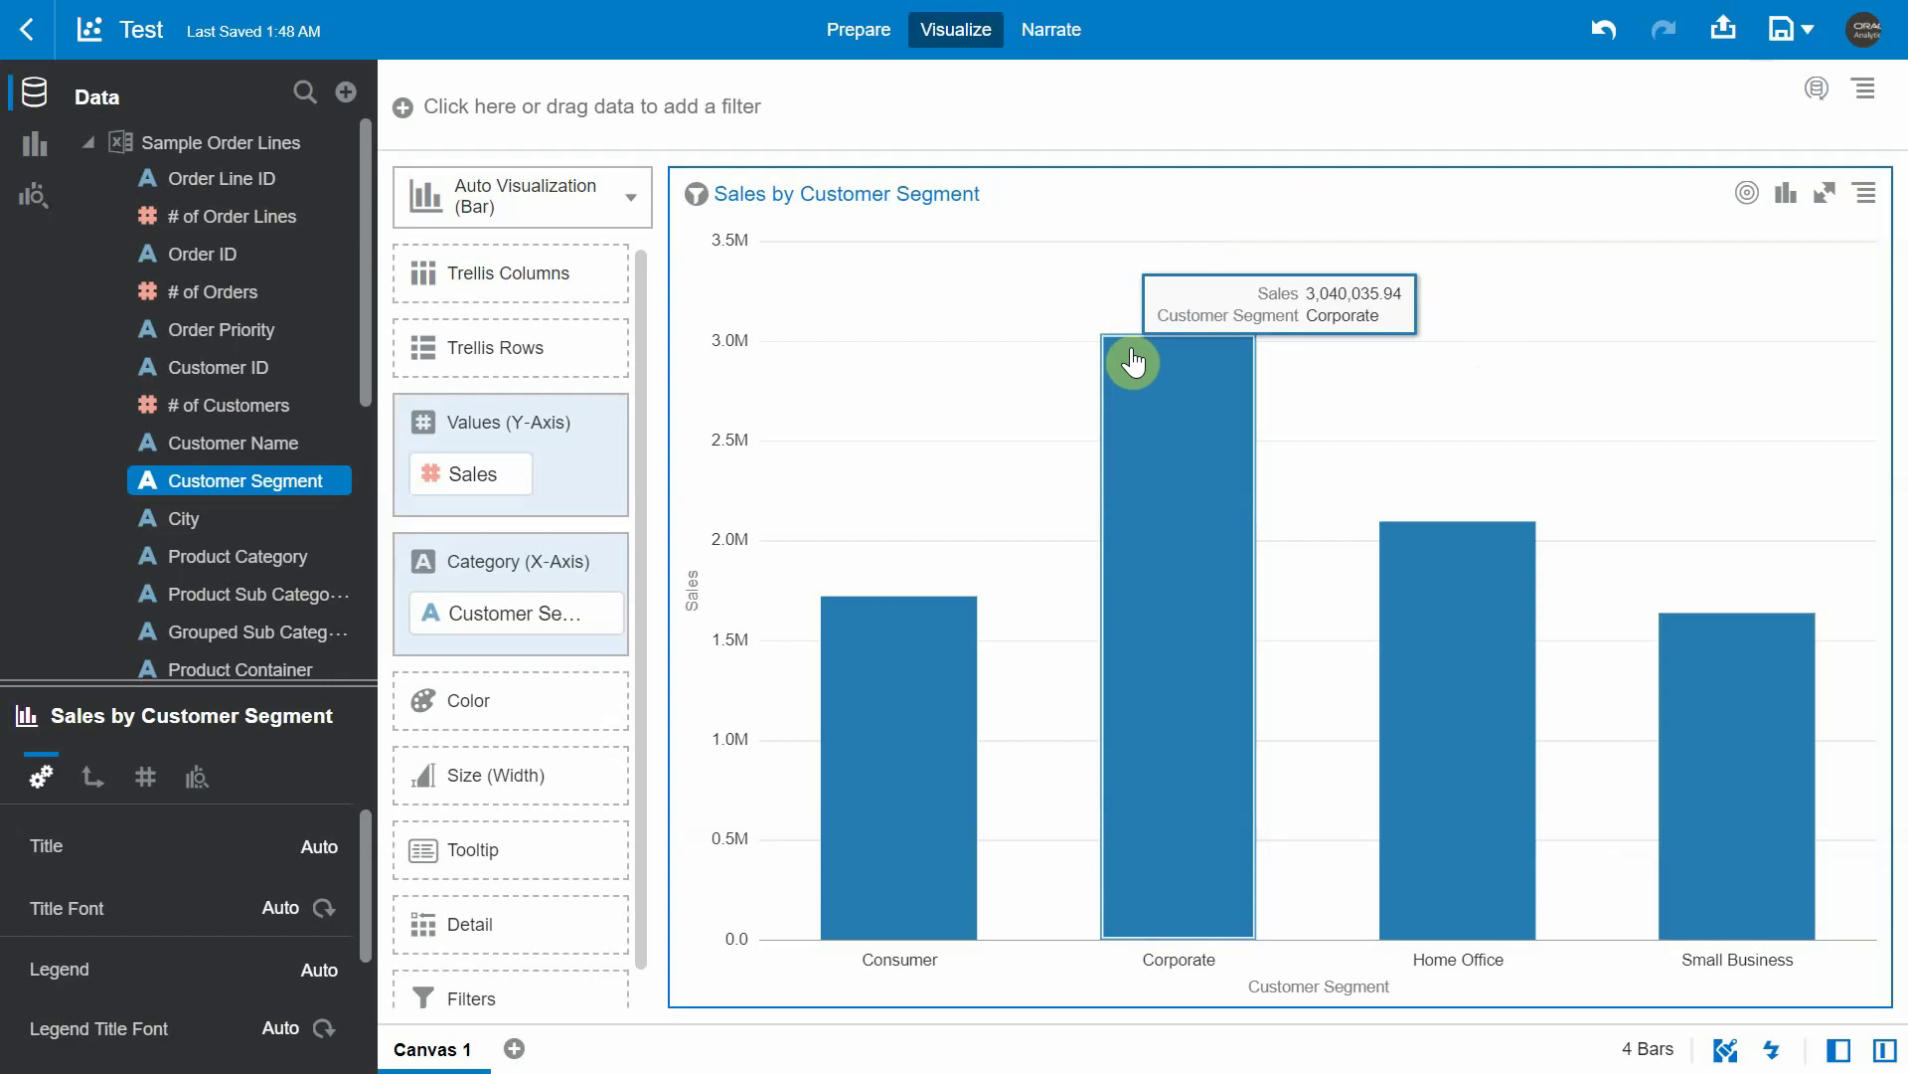
right_click(1150, 465)
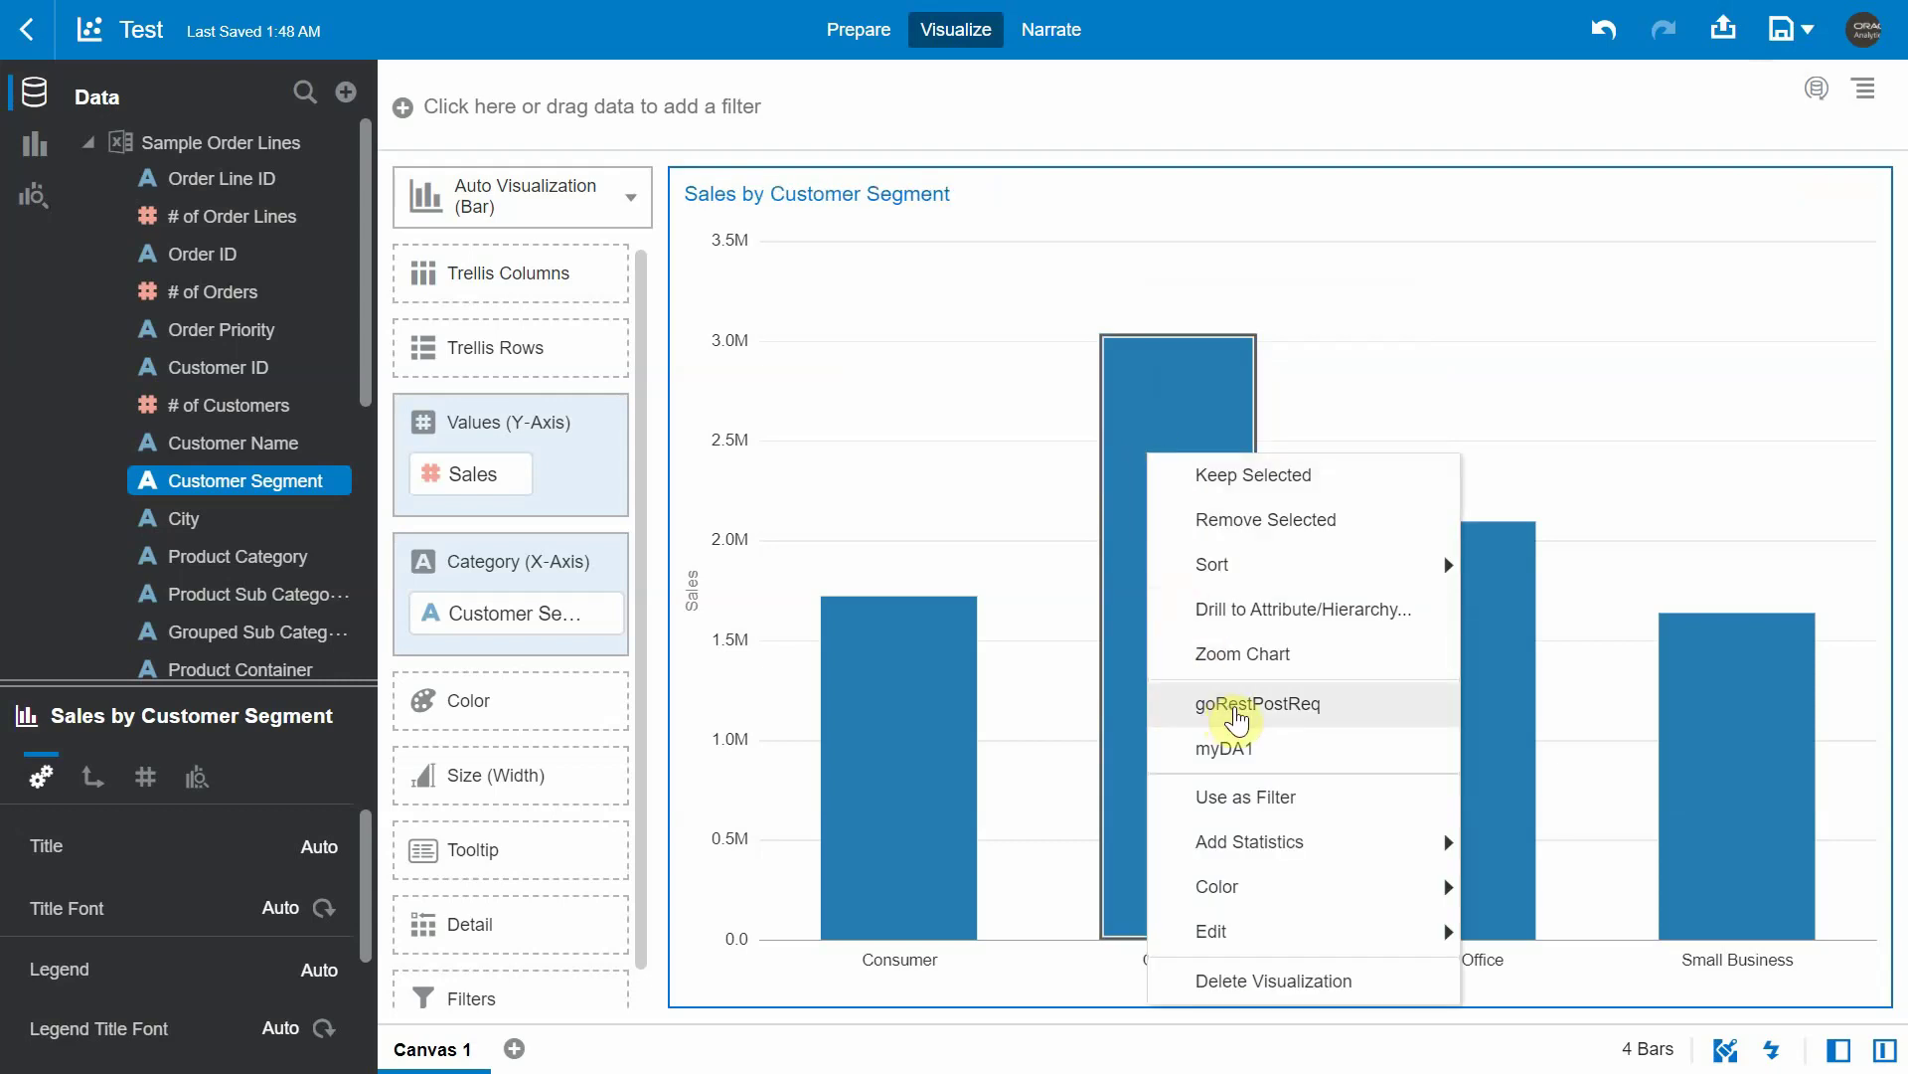
click(1229, 712)
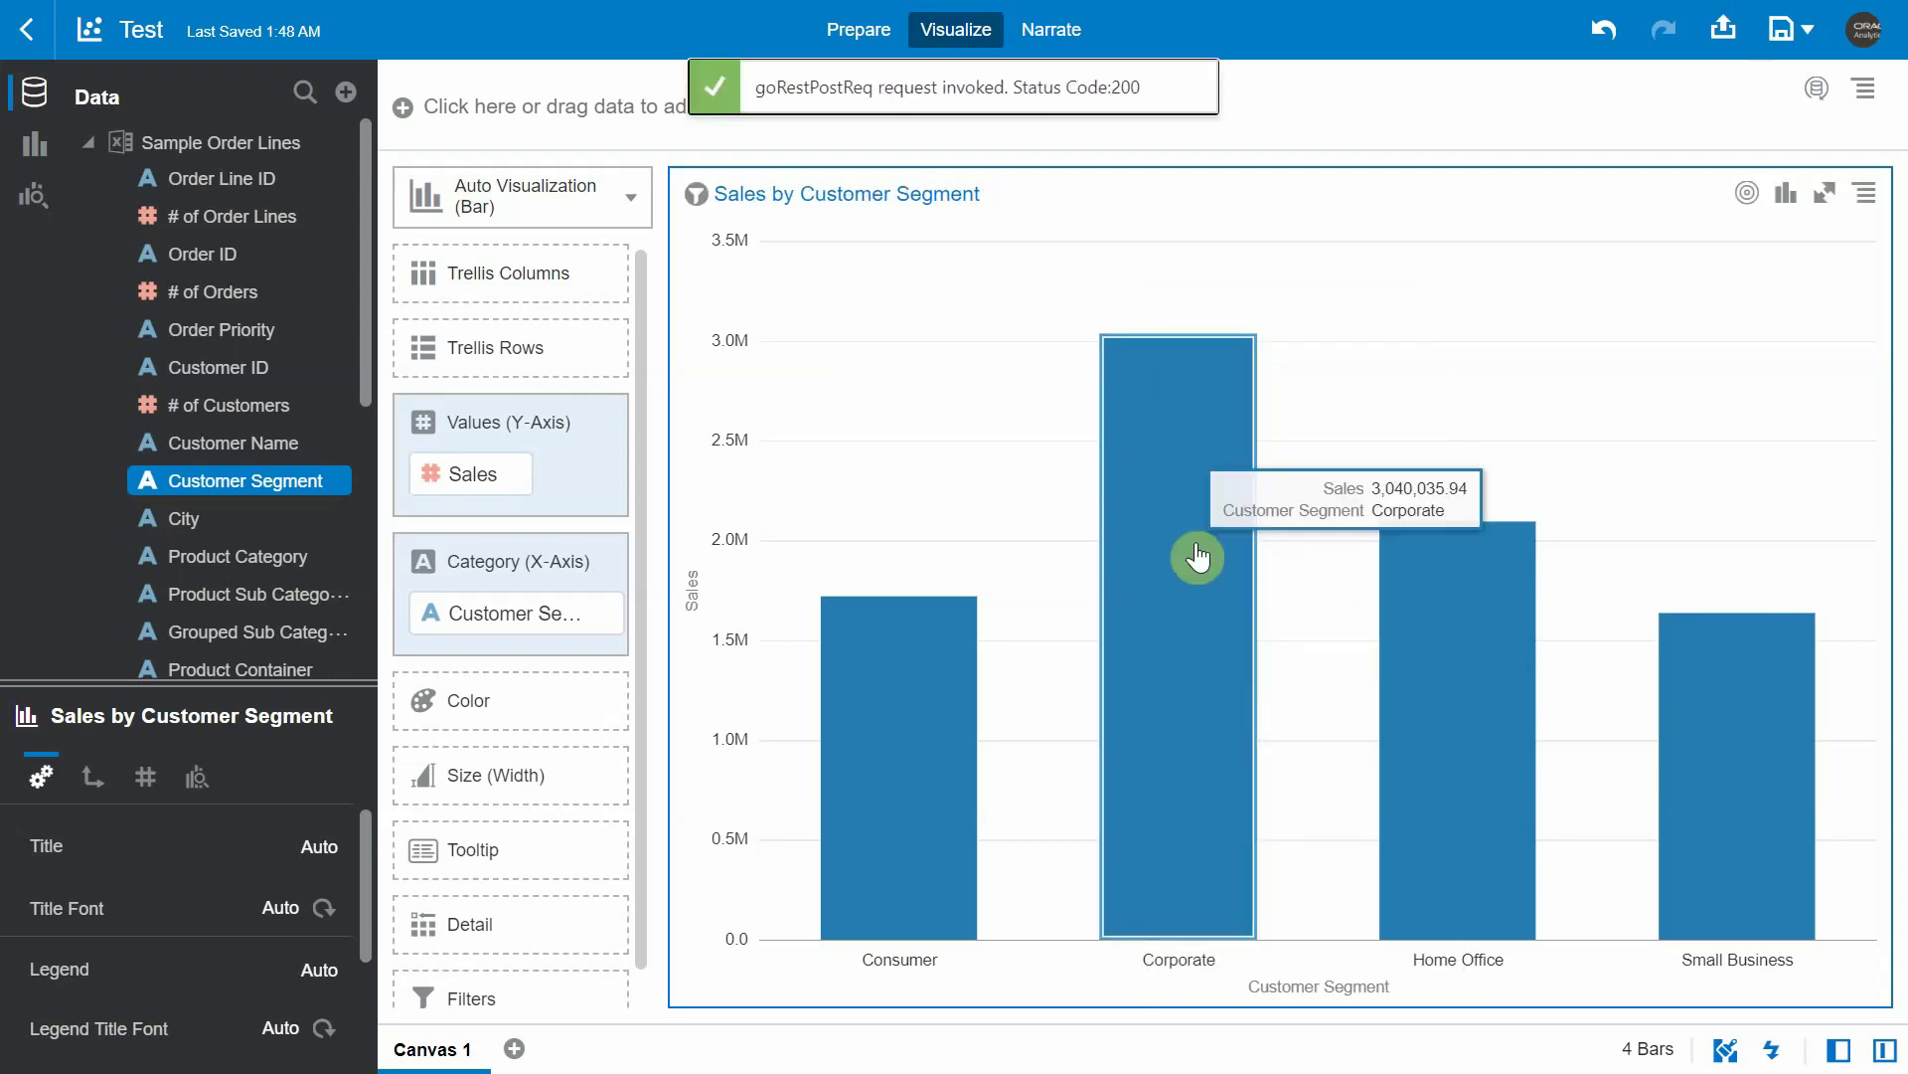
drag(904, 87, 1043, 96)
click(1136, 88)
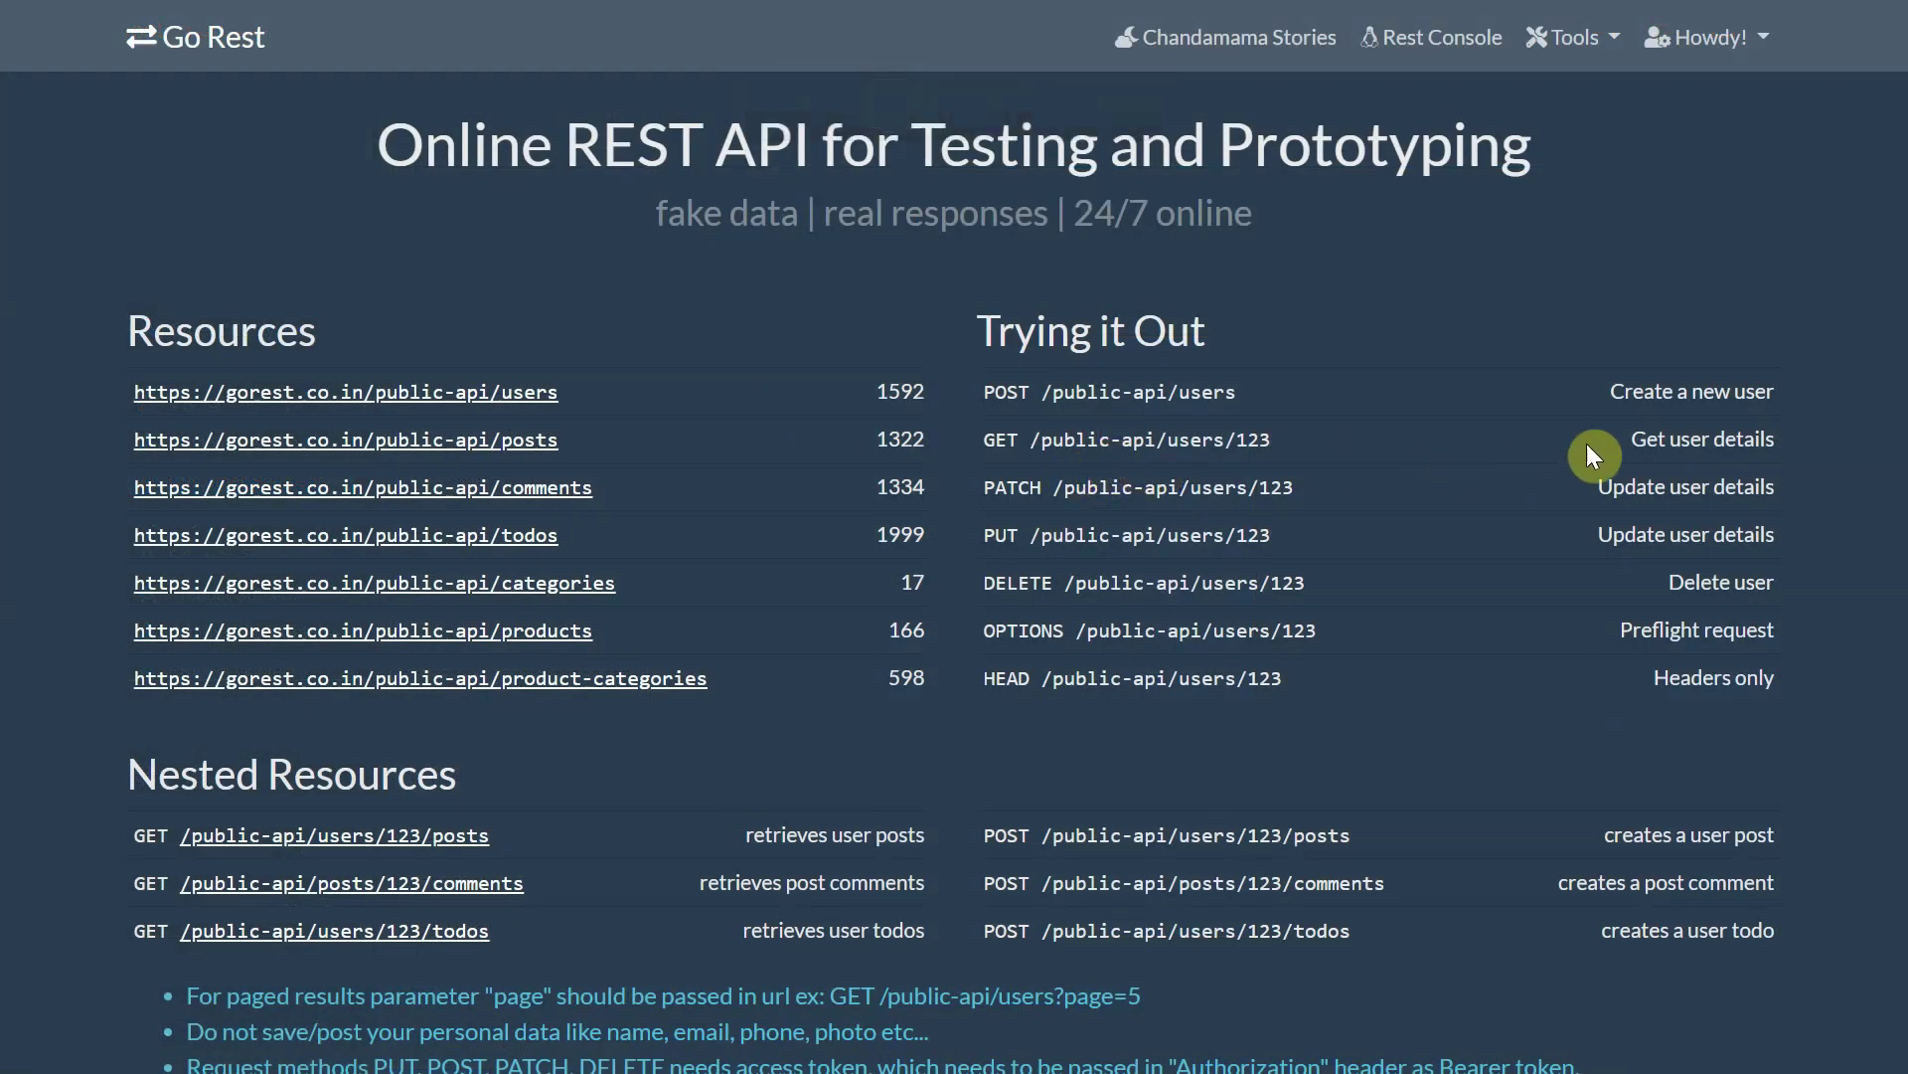
- Load the Go Rest users record 1698 and show it full screen
drag(1632, 434, 1775, 435)
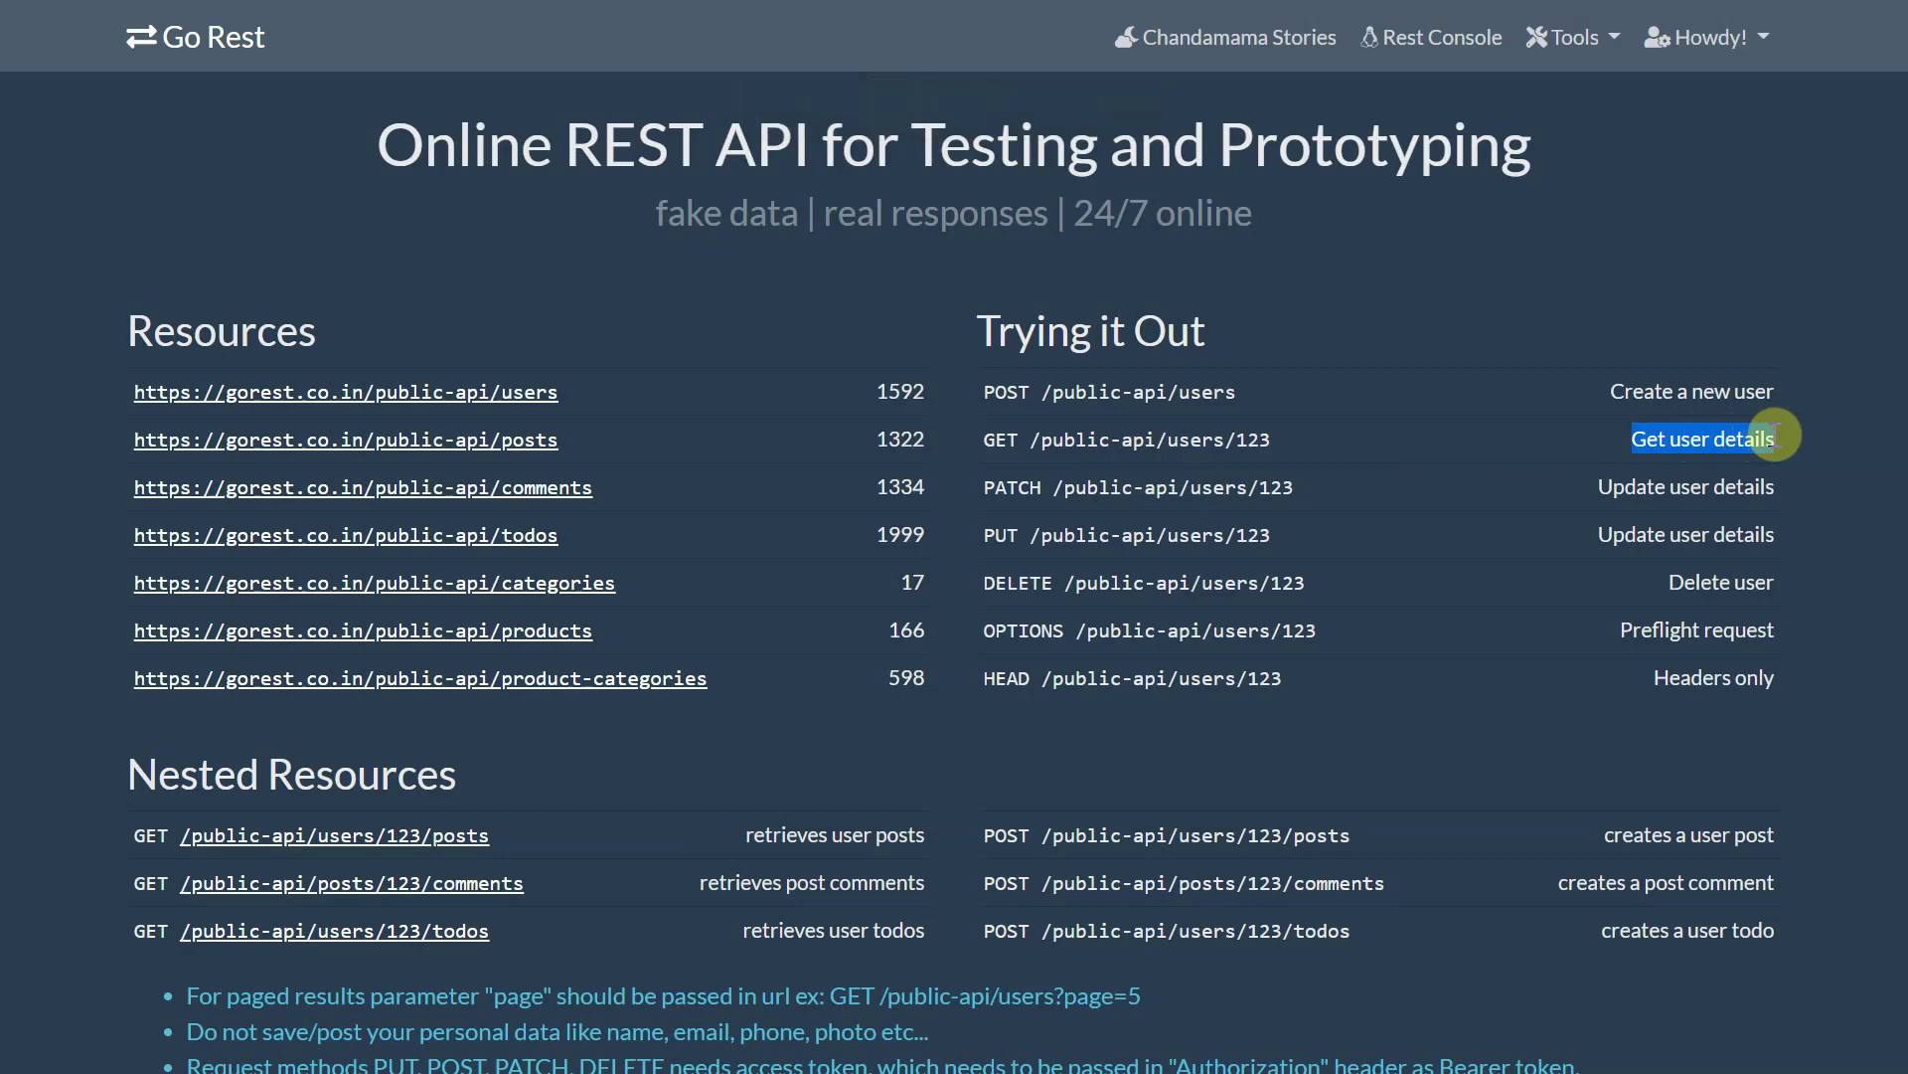
click(1006, 437)
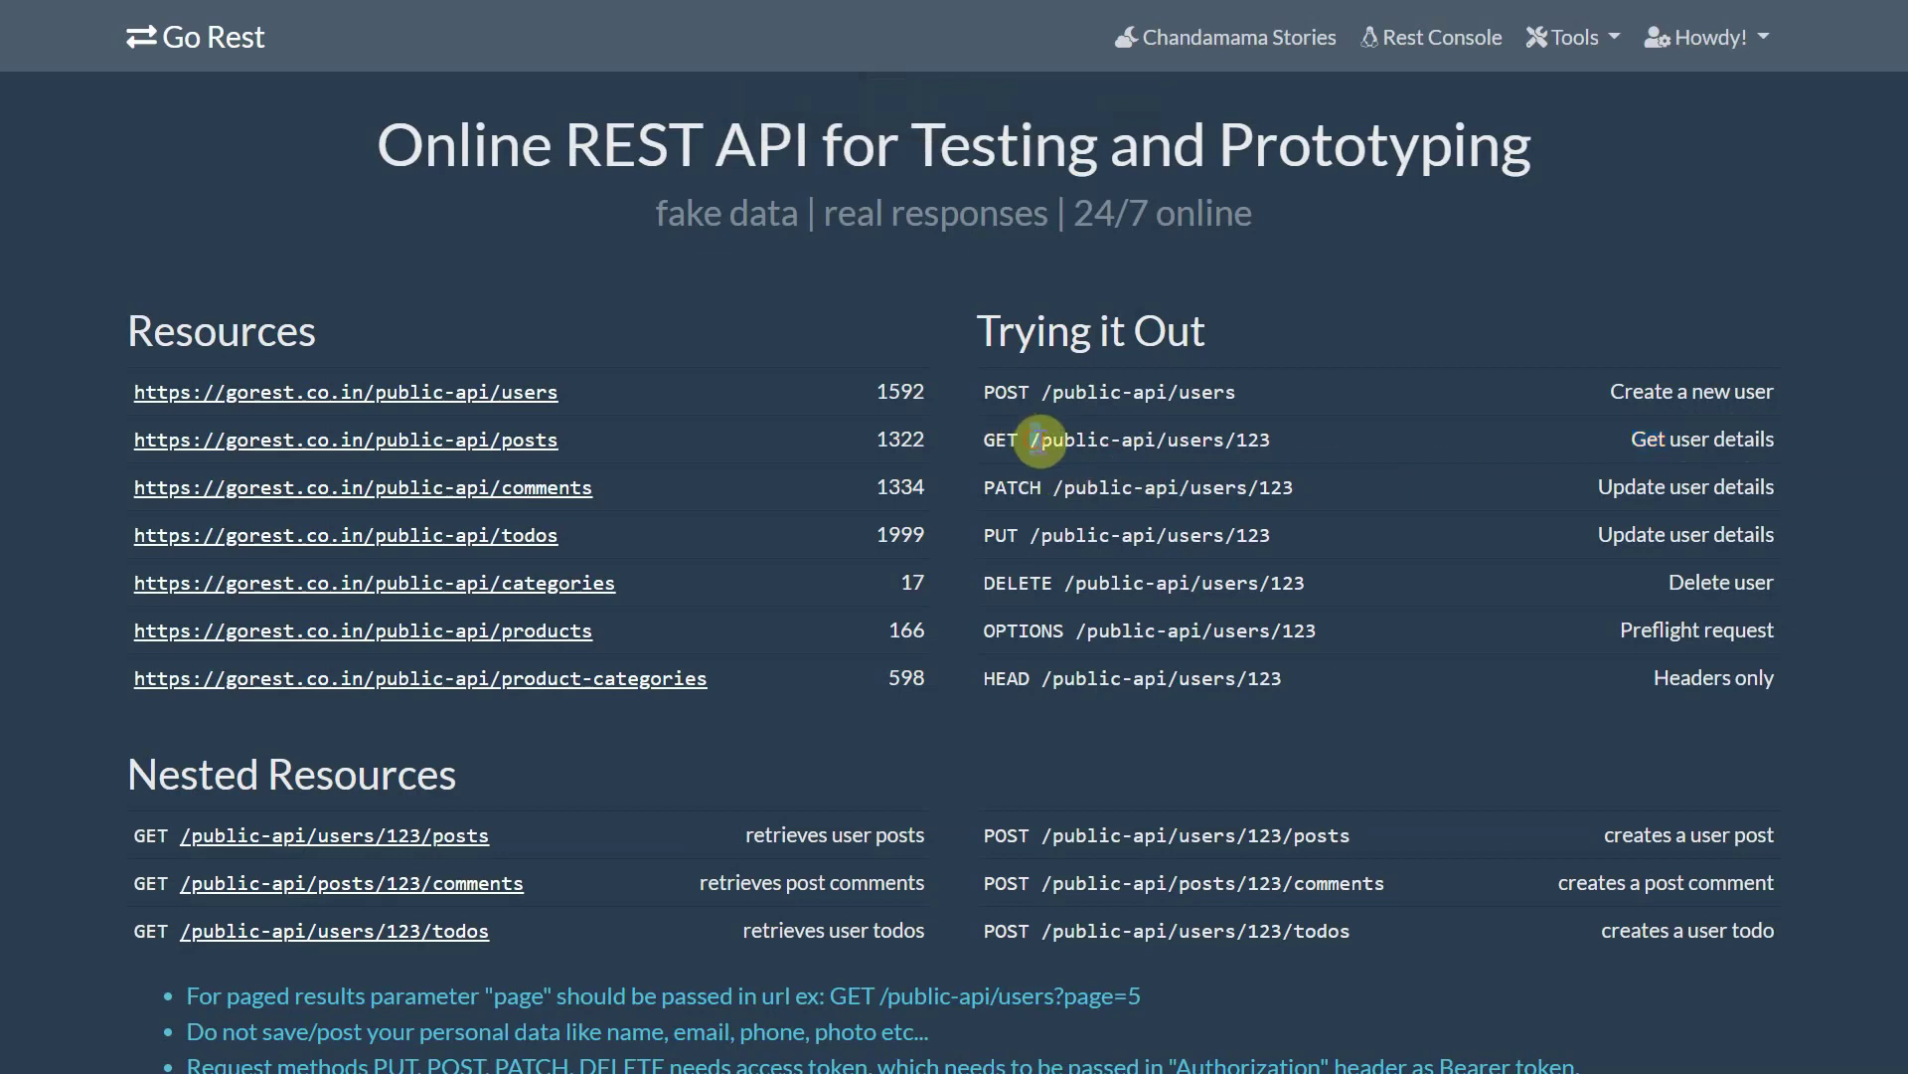
drag(1034, 440, 1234, 449)
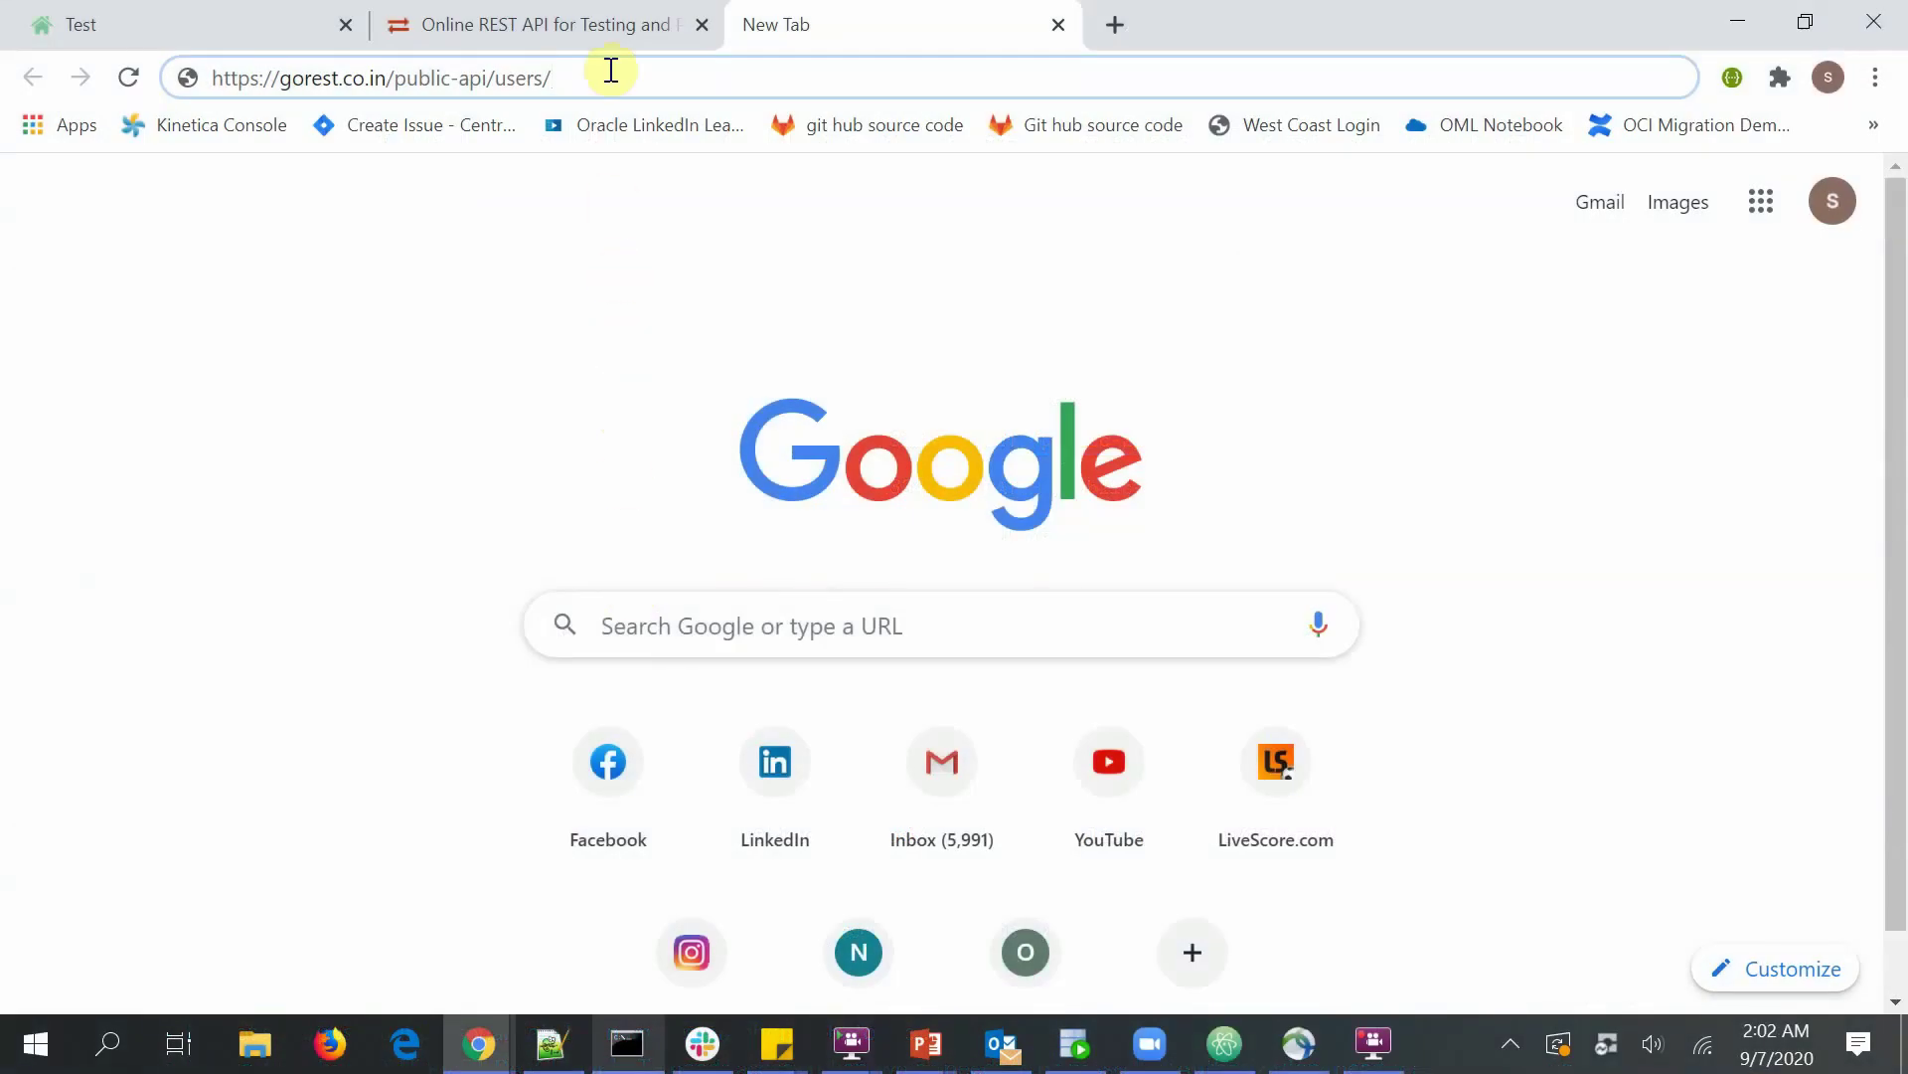
text(1698)
key(Return)
key(F11)
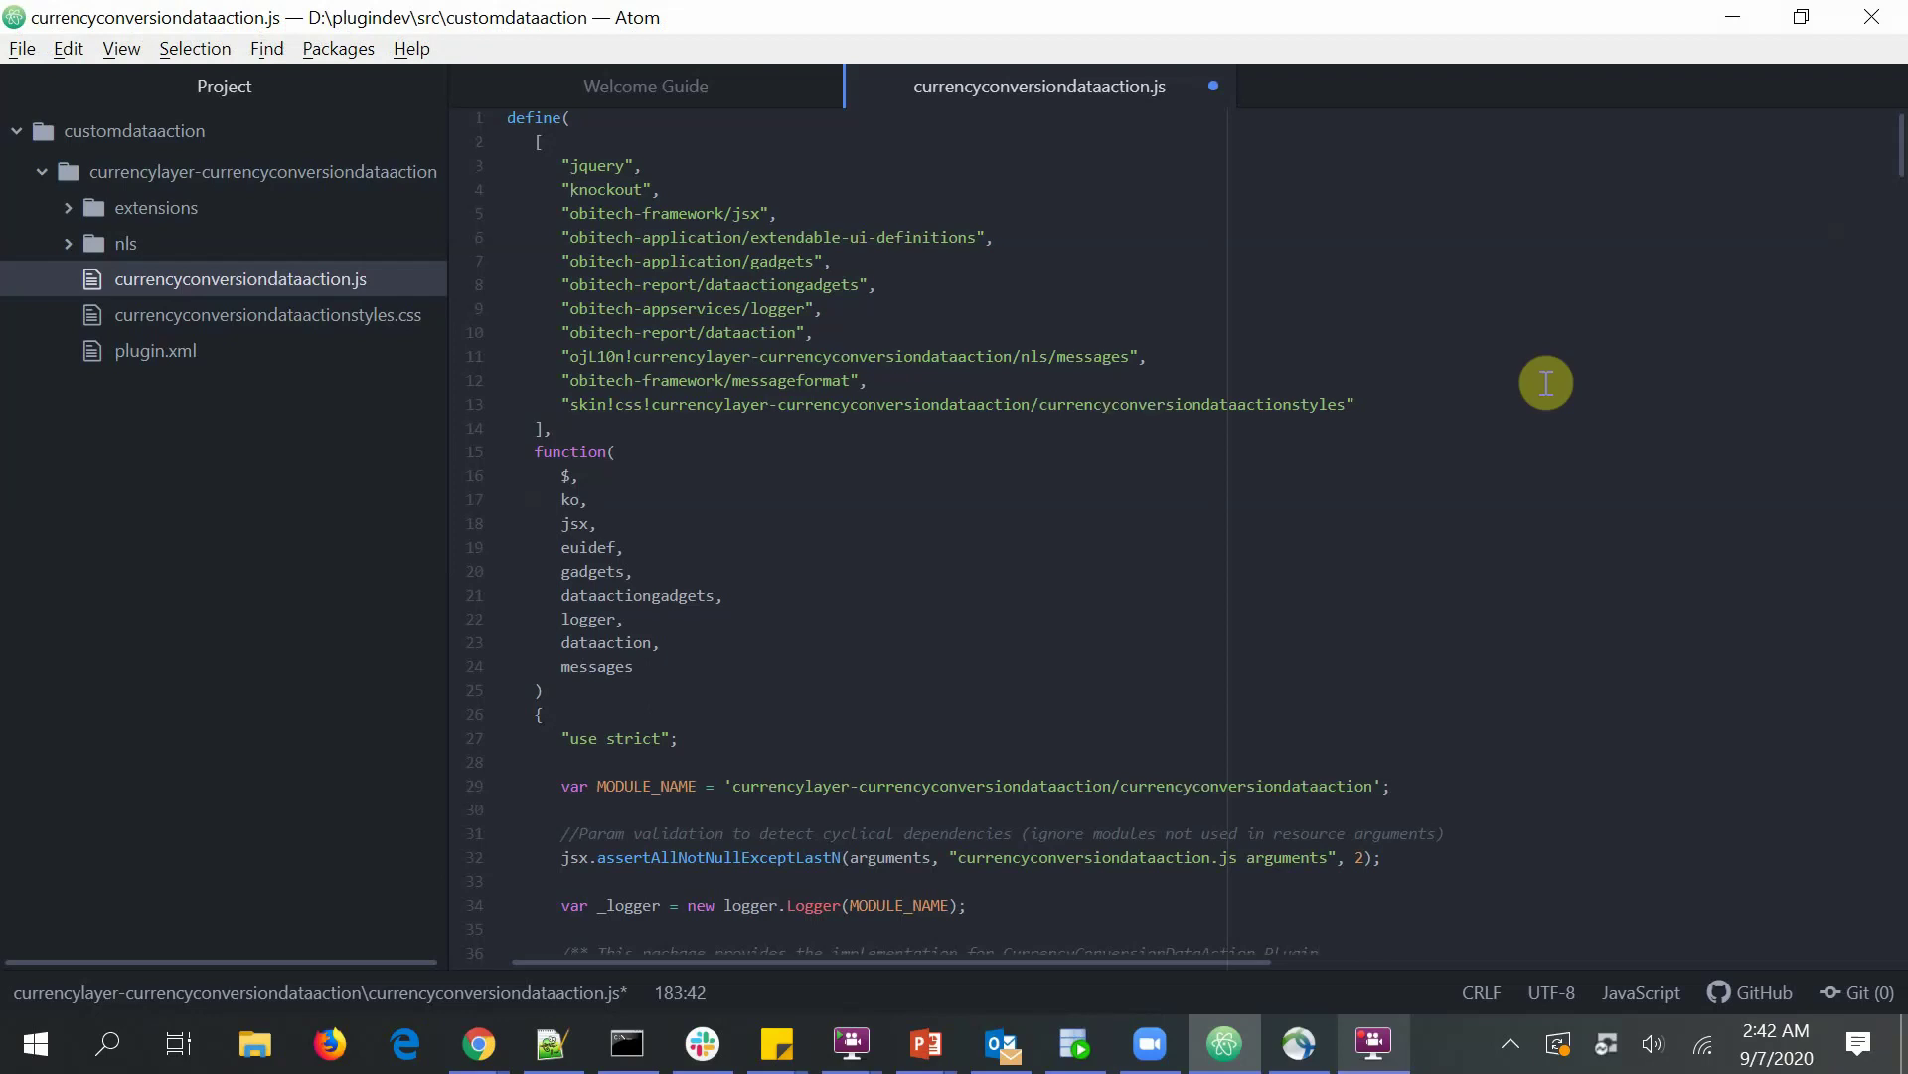
- Scroll through currencyconversiondataaction.js, marking getAJAXOptions and reading down to its success handler
scroll(1546, 383, down, 5)
scroll(1546, 382, down, 4)
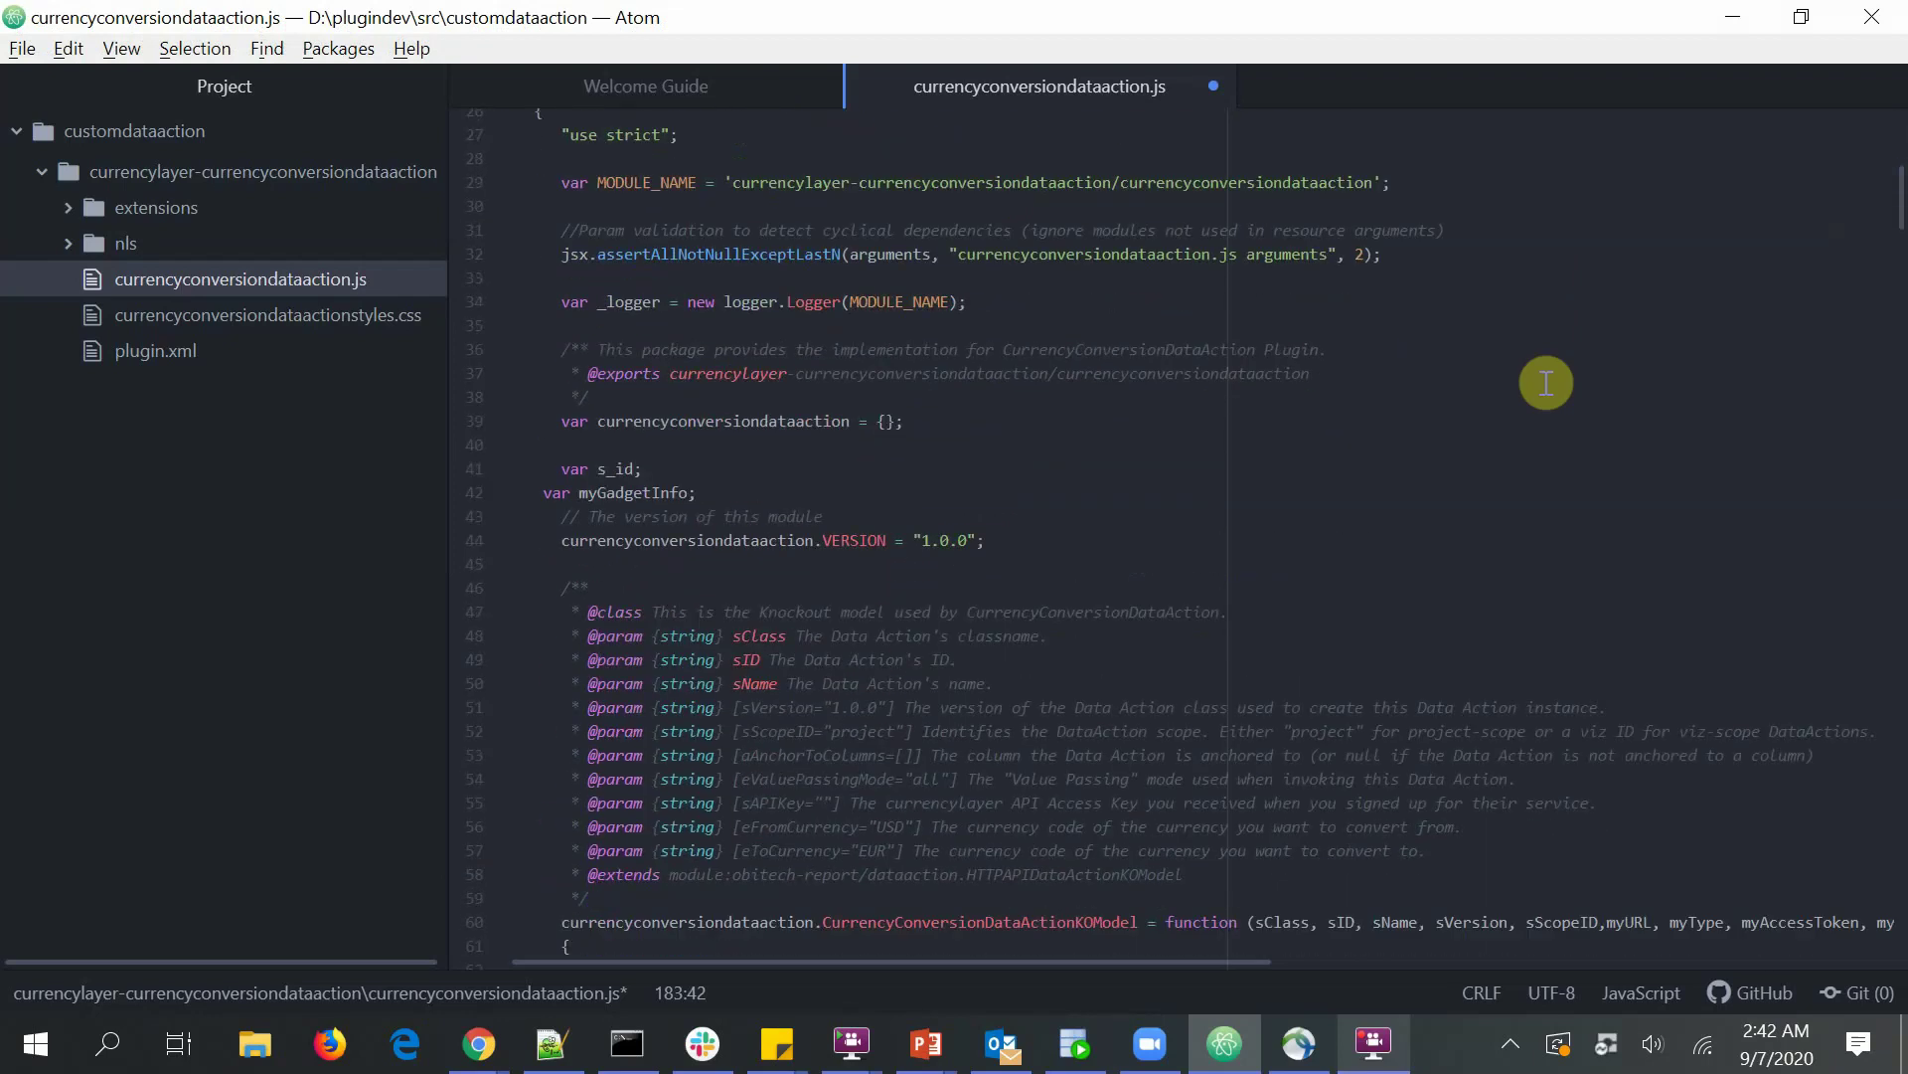
scroll(1545, 383, down, 4)
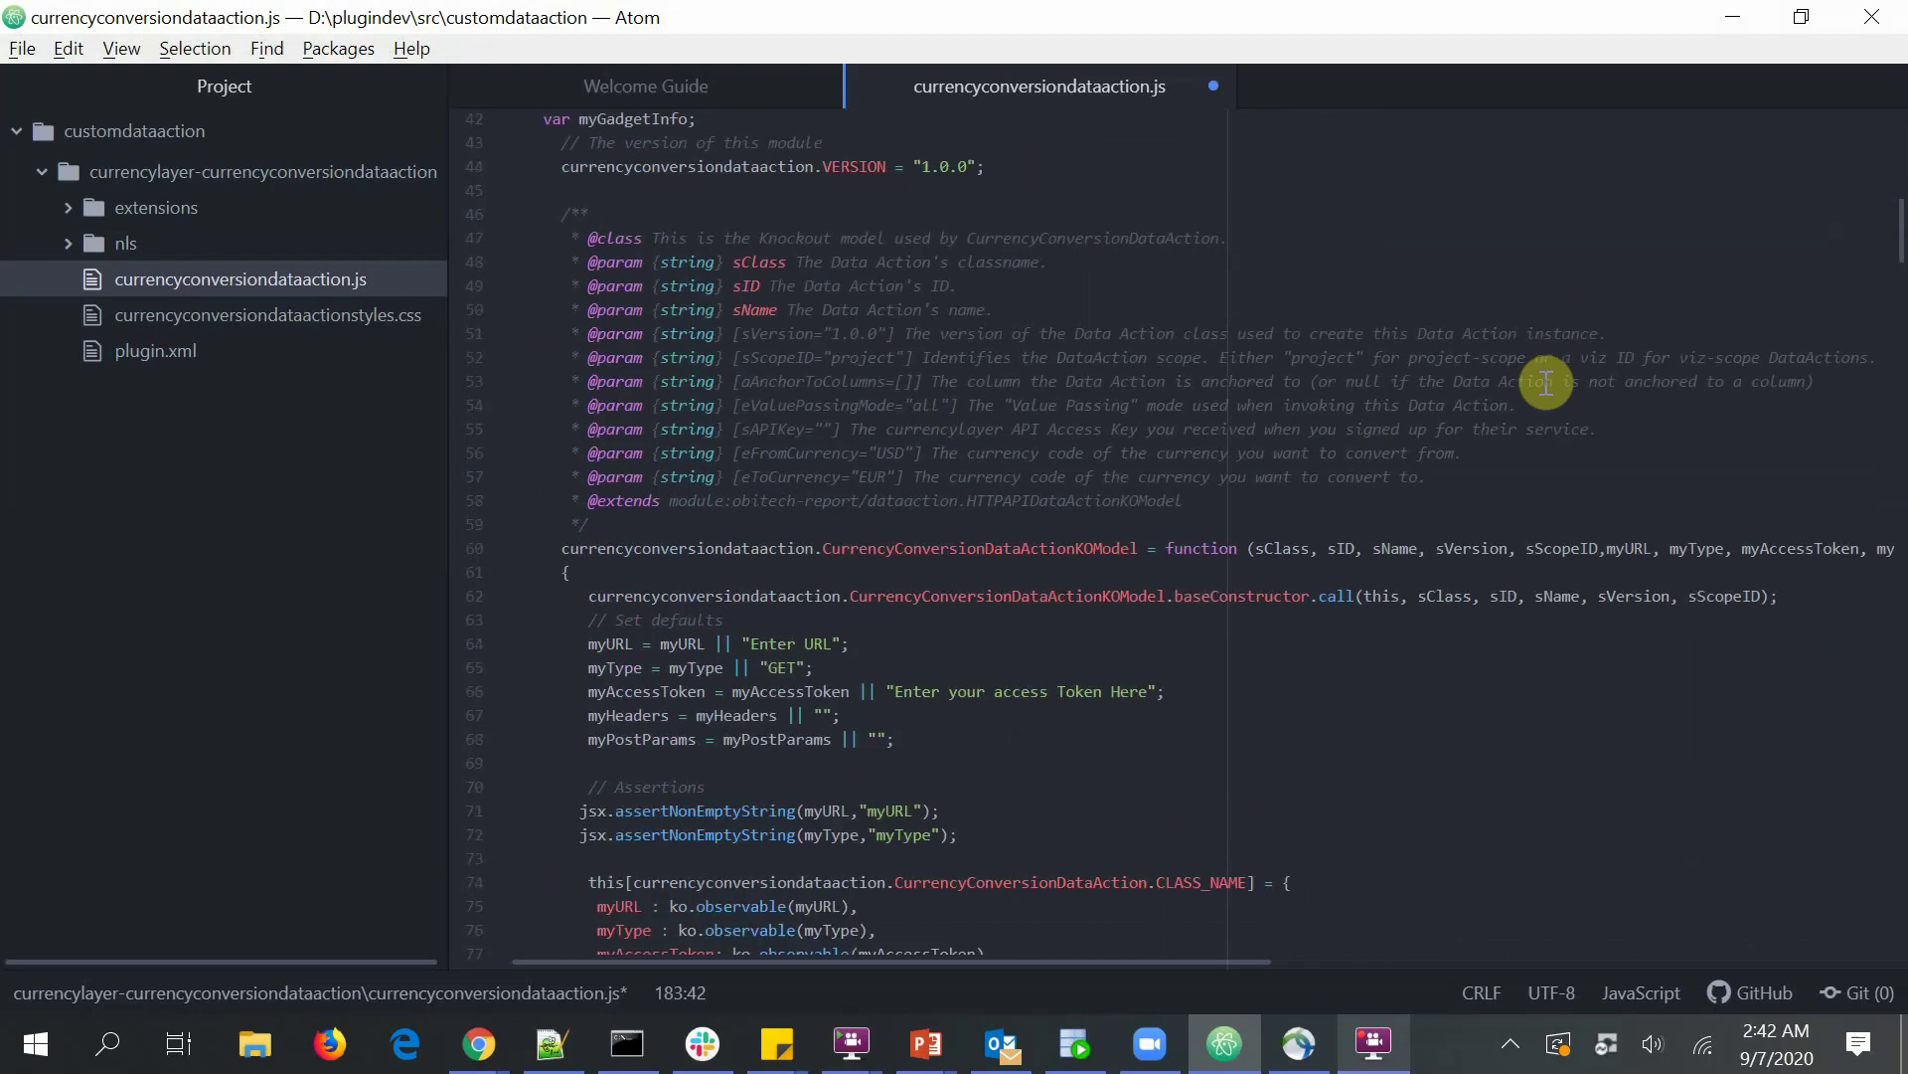
scroll(1545, 383, down, 5)
scroll(1546, 383, down, 3)
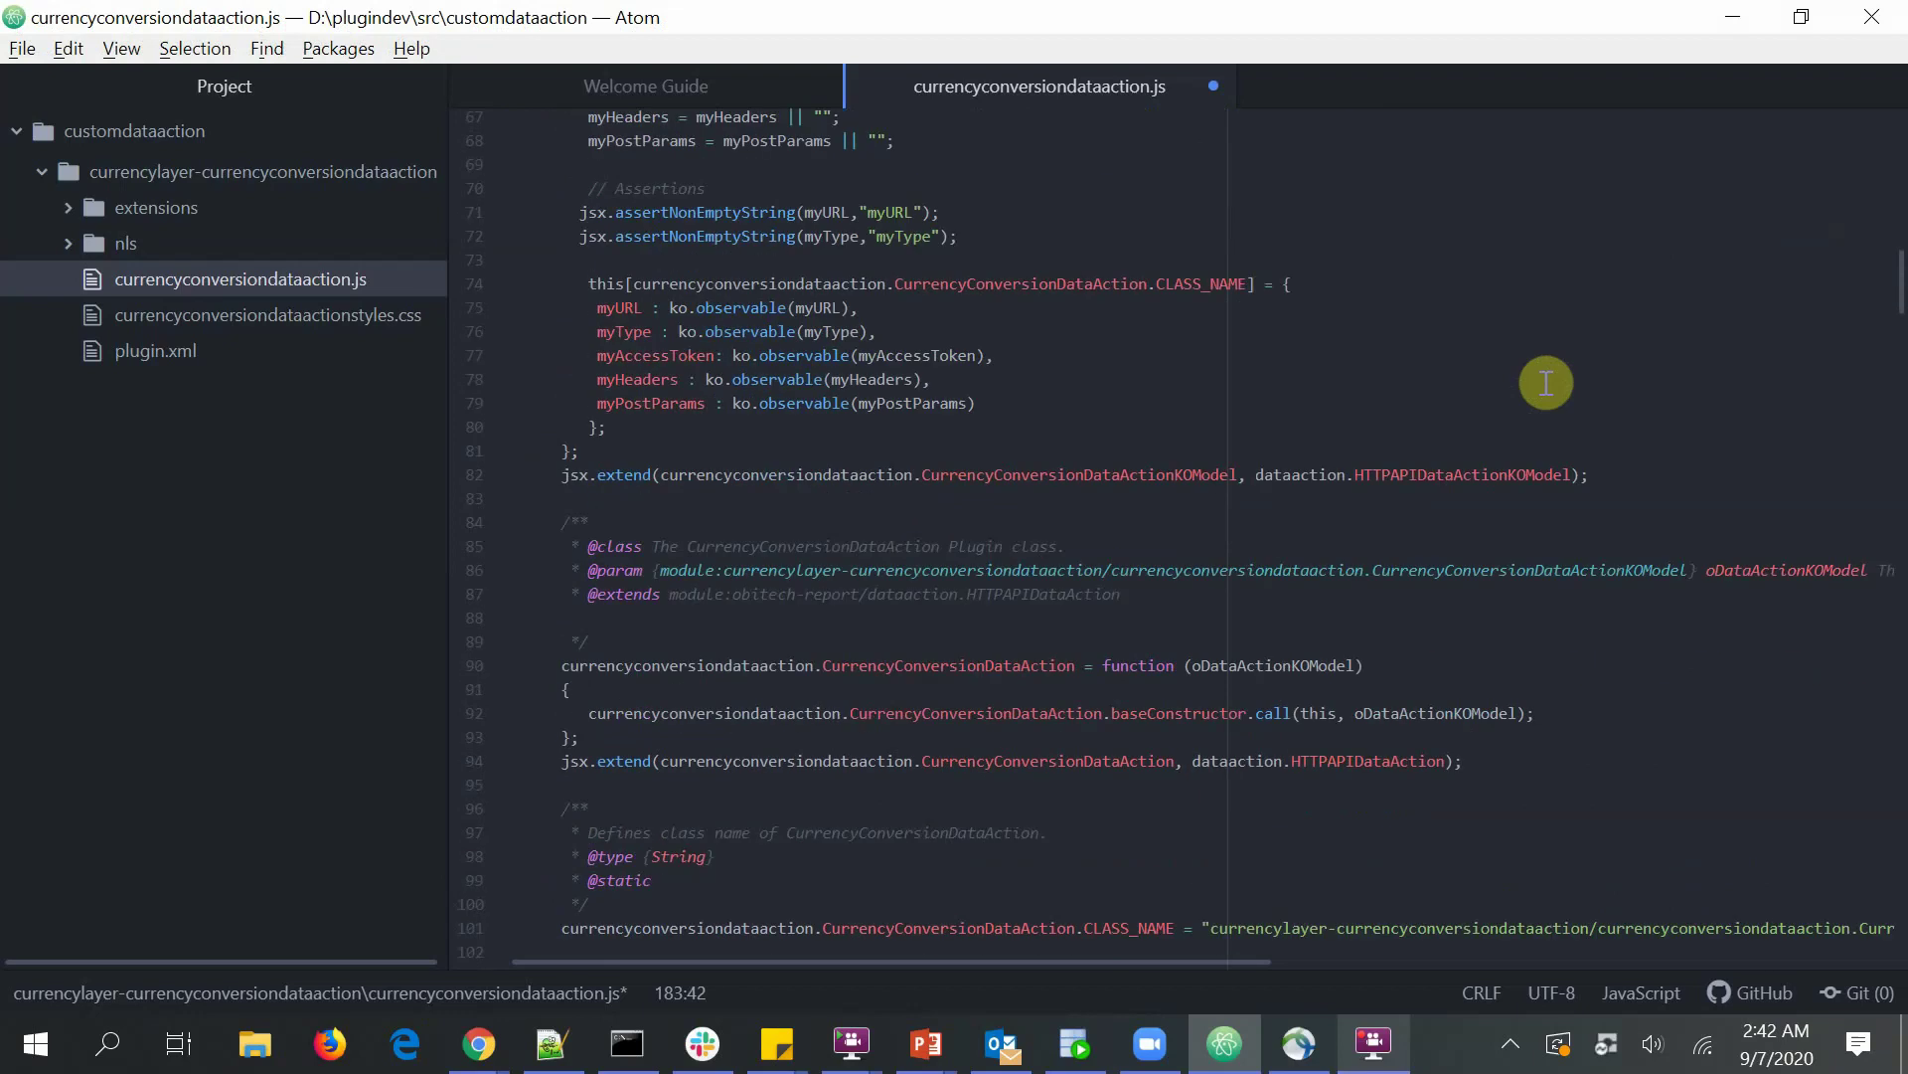
scroll(1546, 383, down, 9)
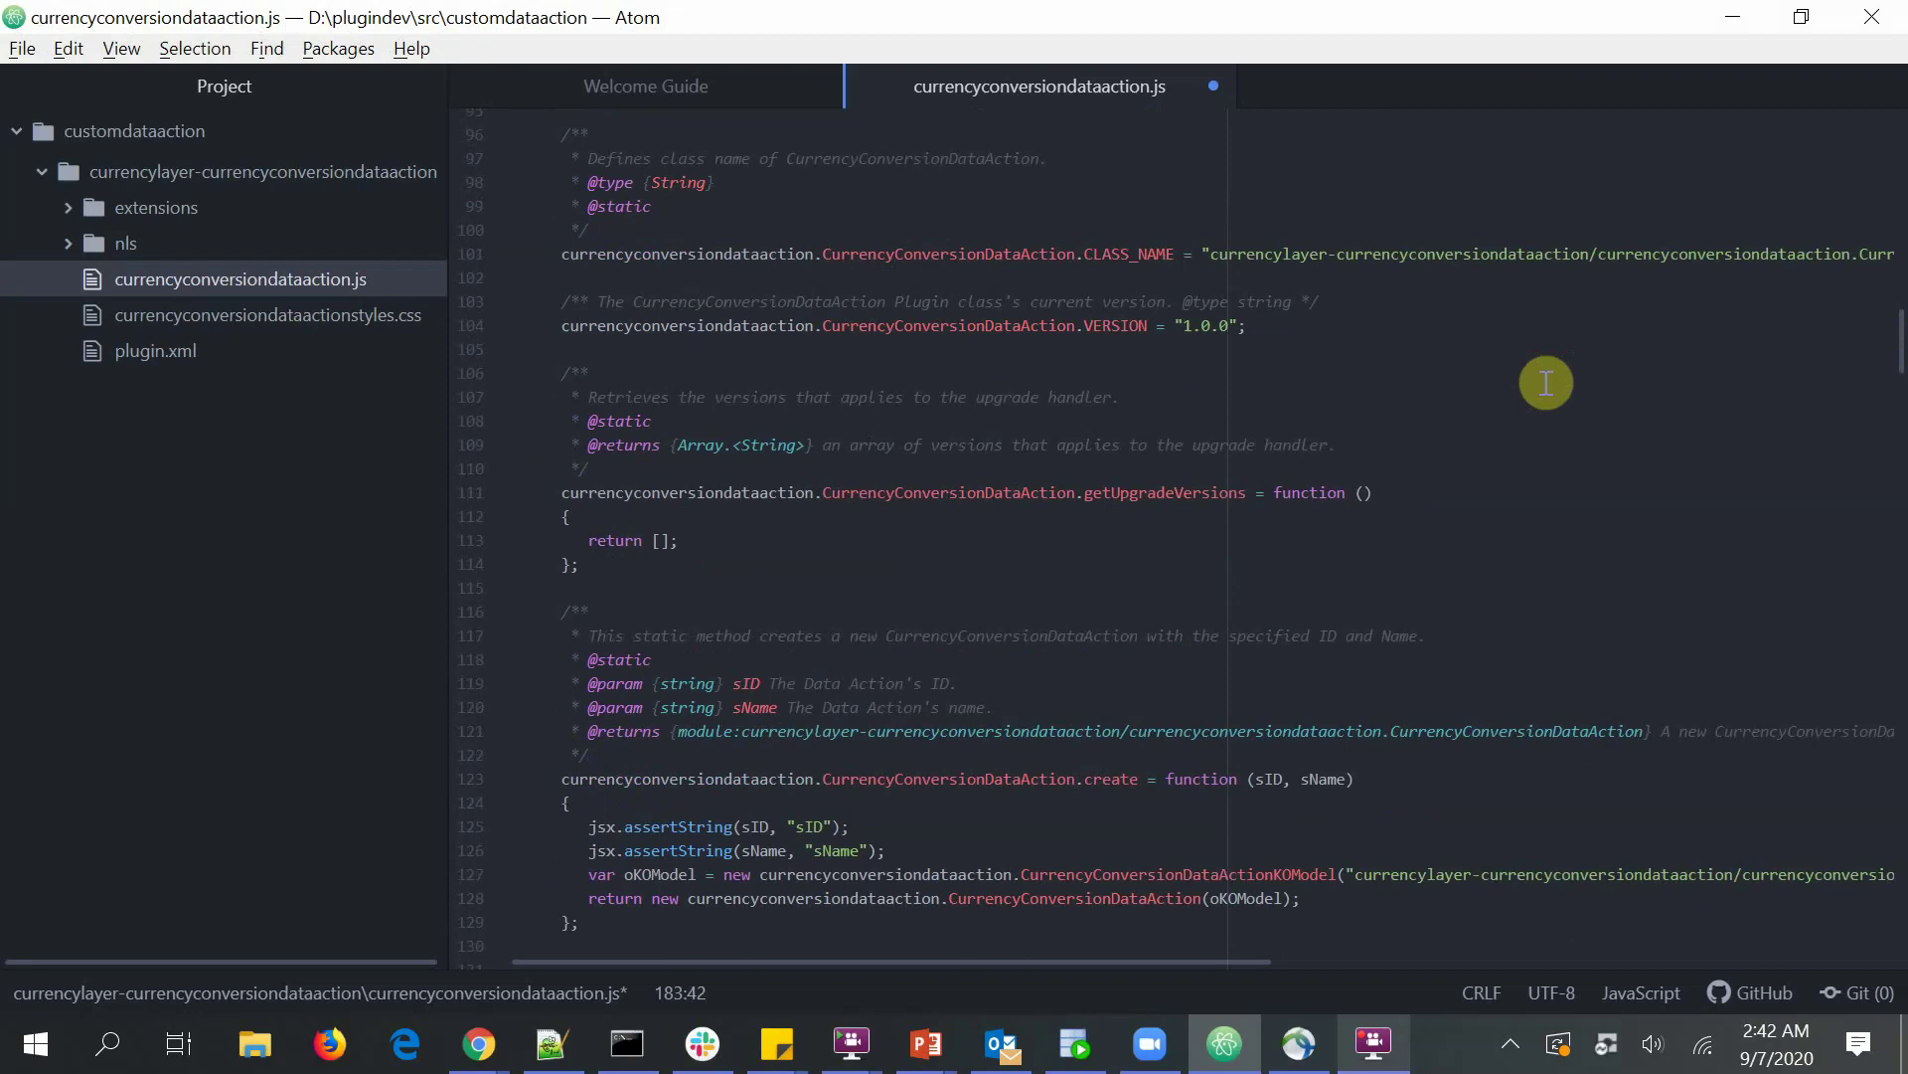
scroll(1546, 383, down, 5)
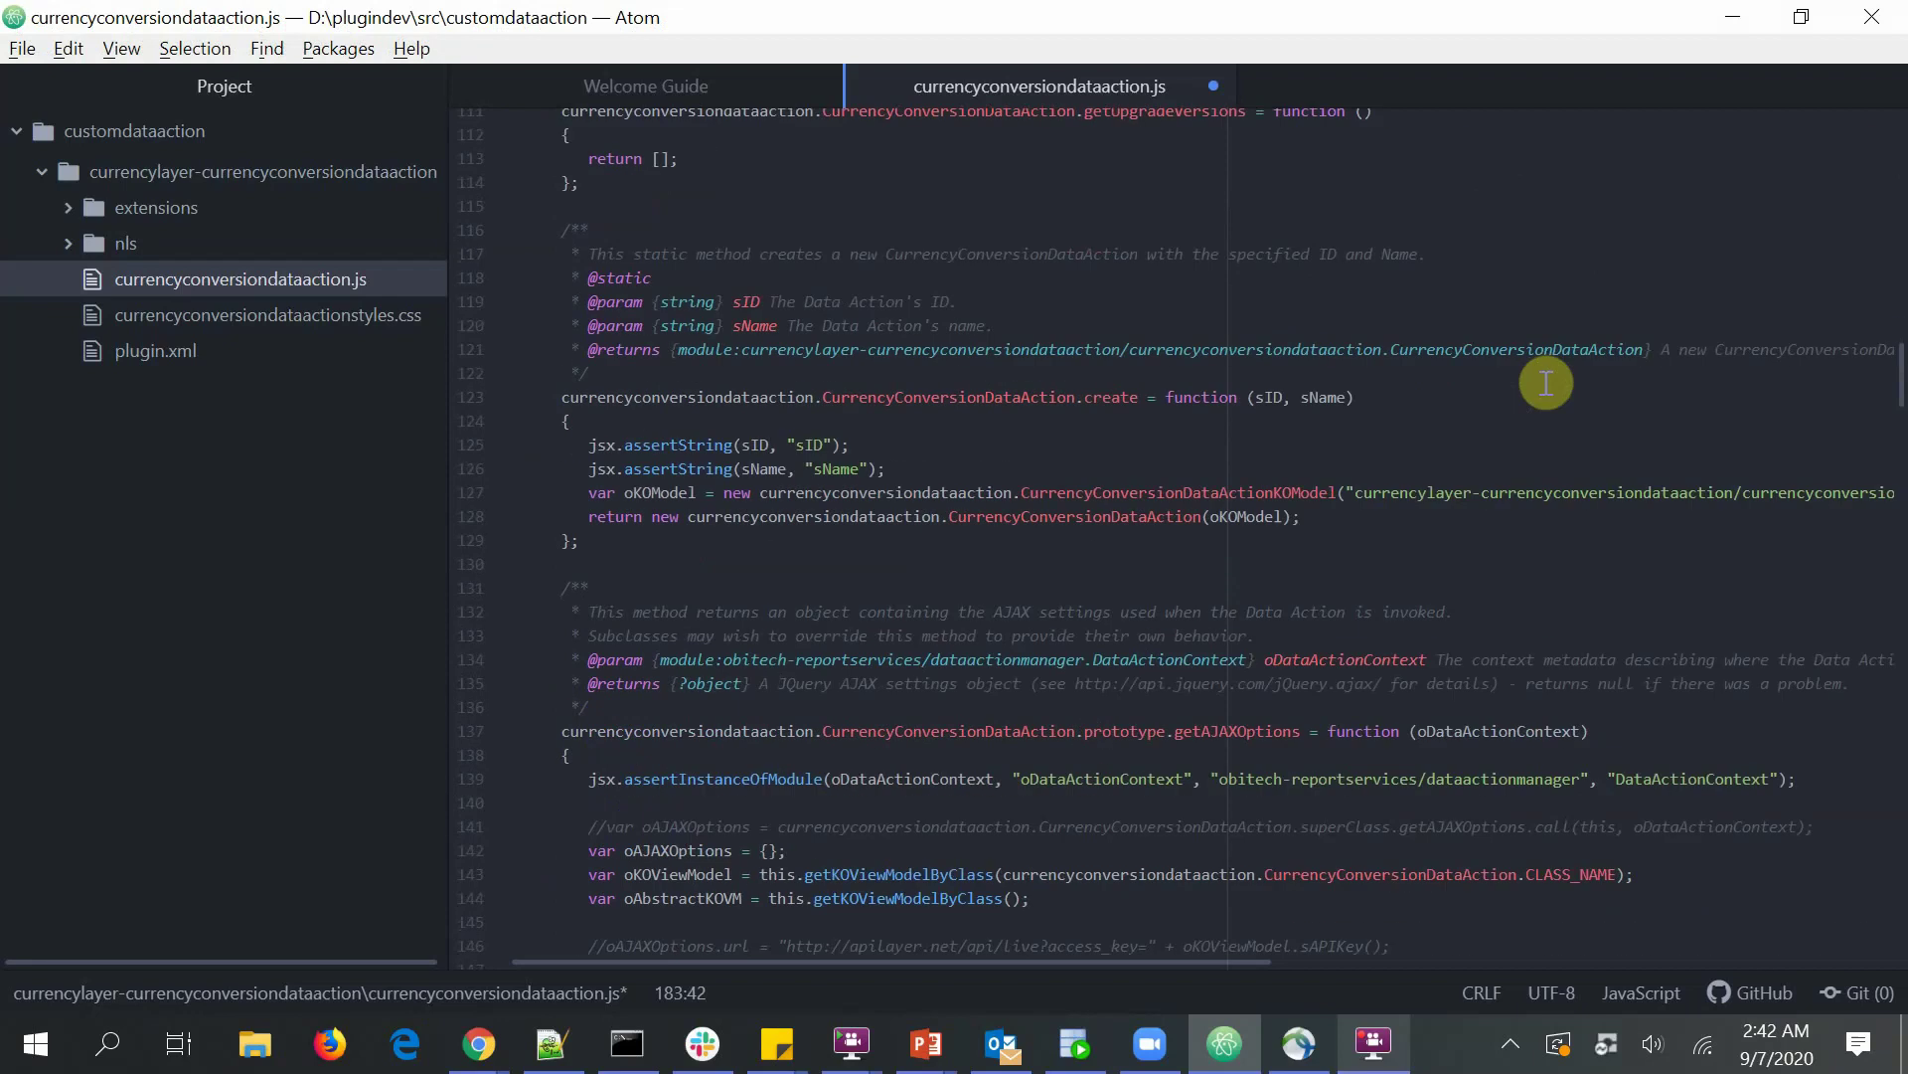
scroll(1546, 383, down, 4)
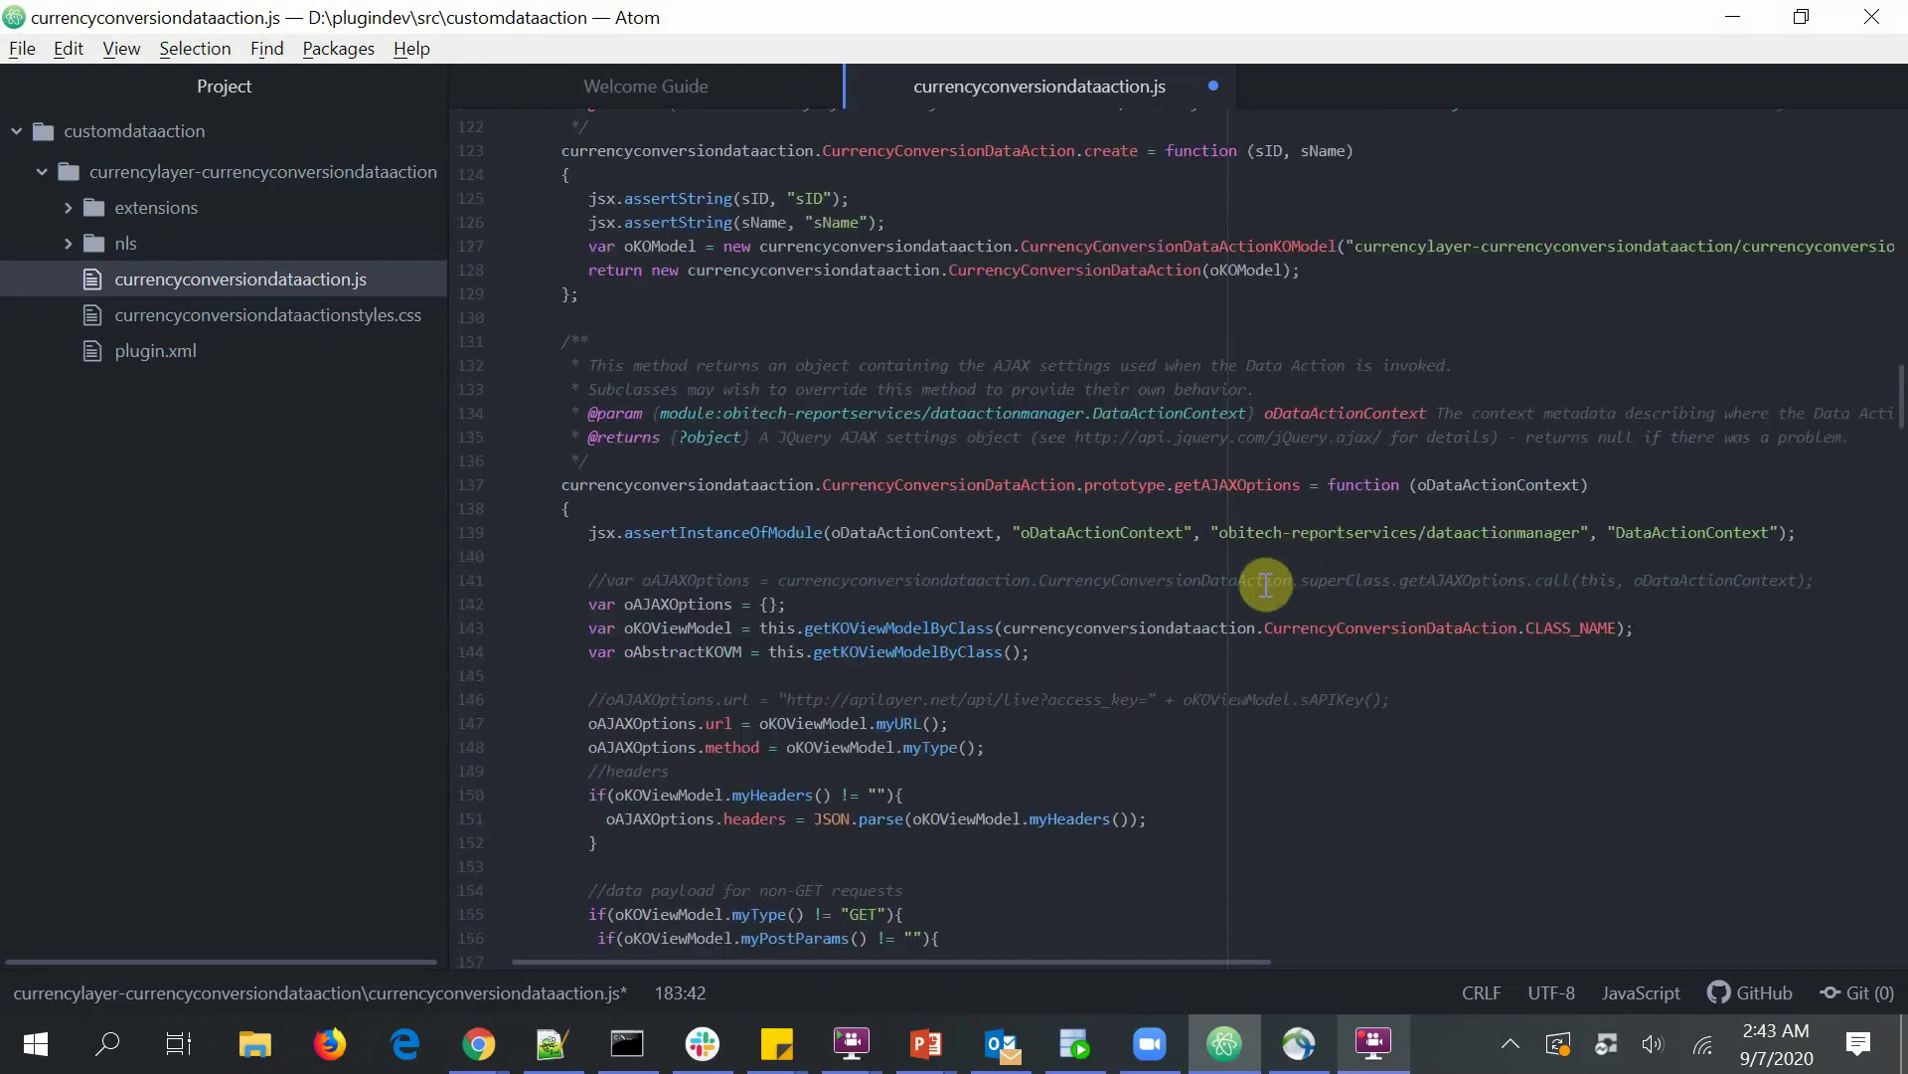
double_click(1242, 484)
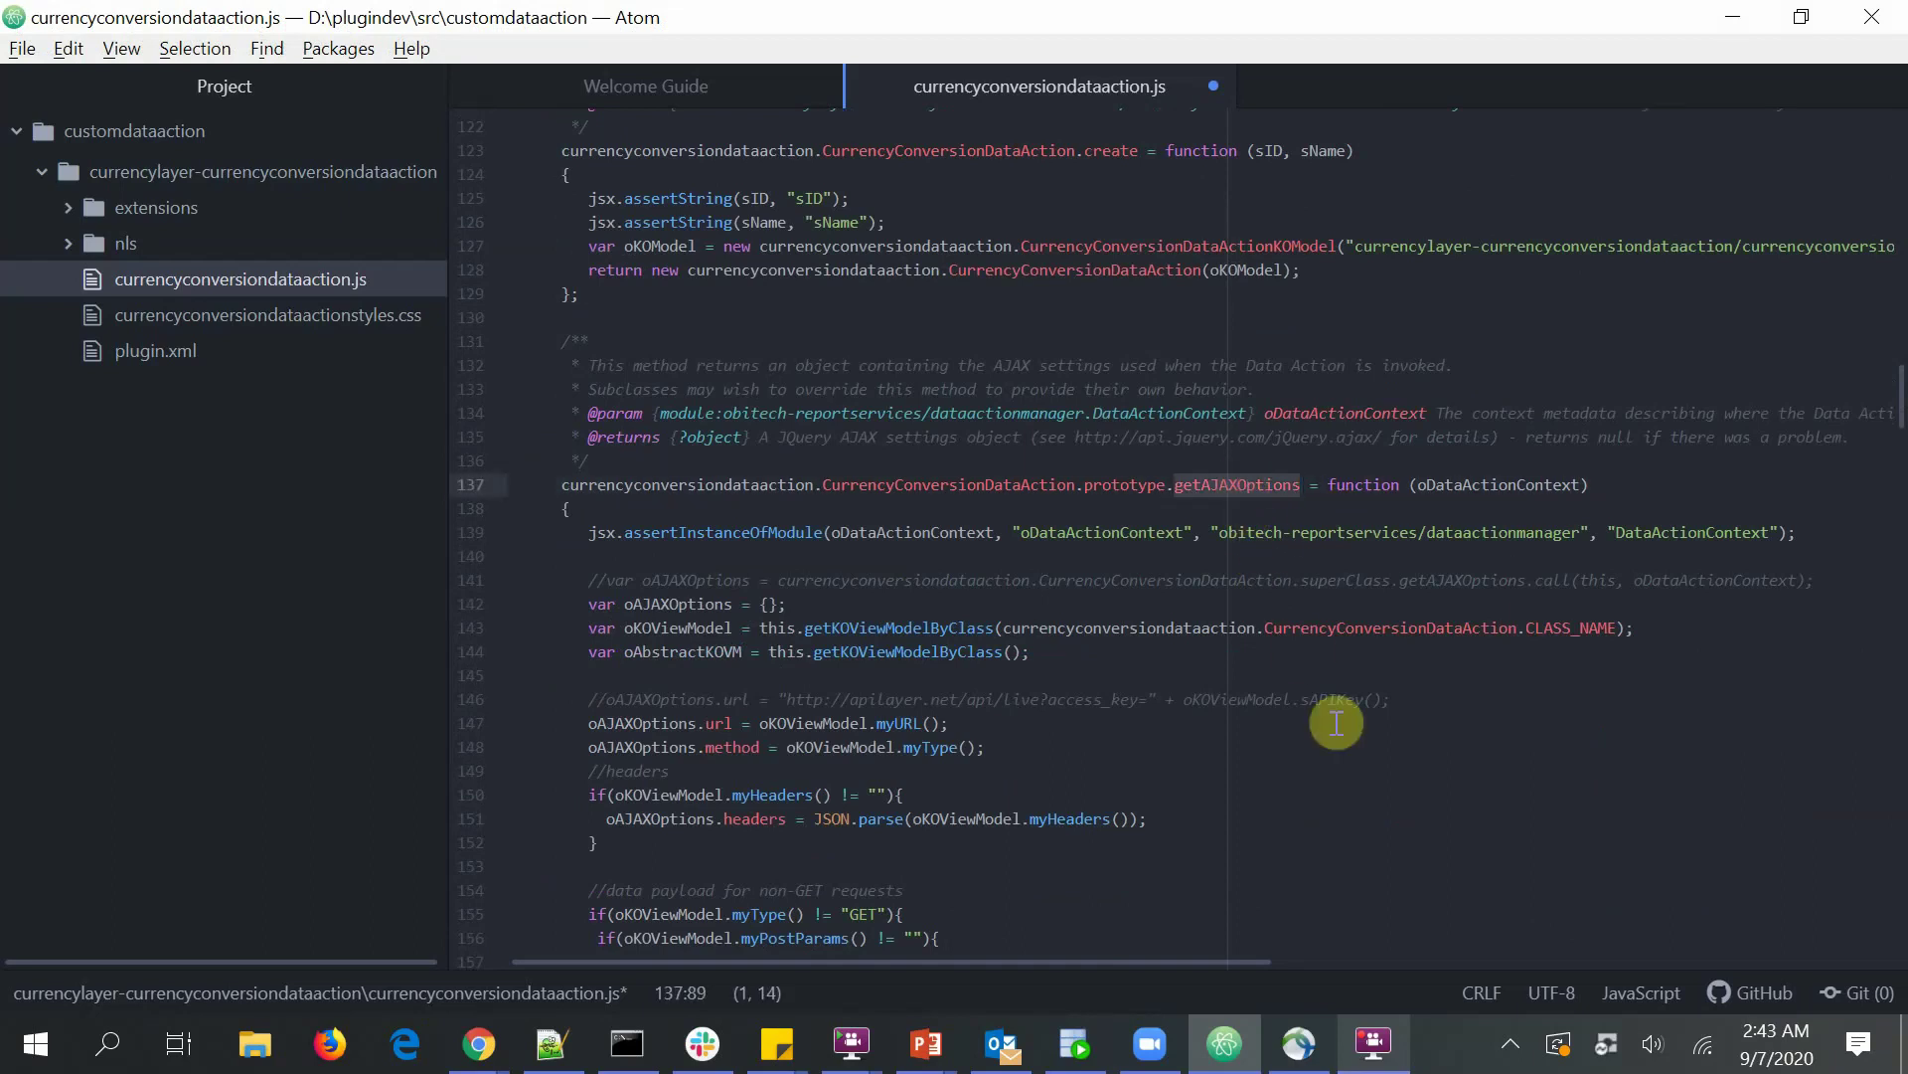
scroll(1337, 722, down, 12)
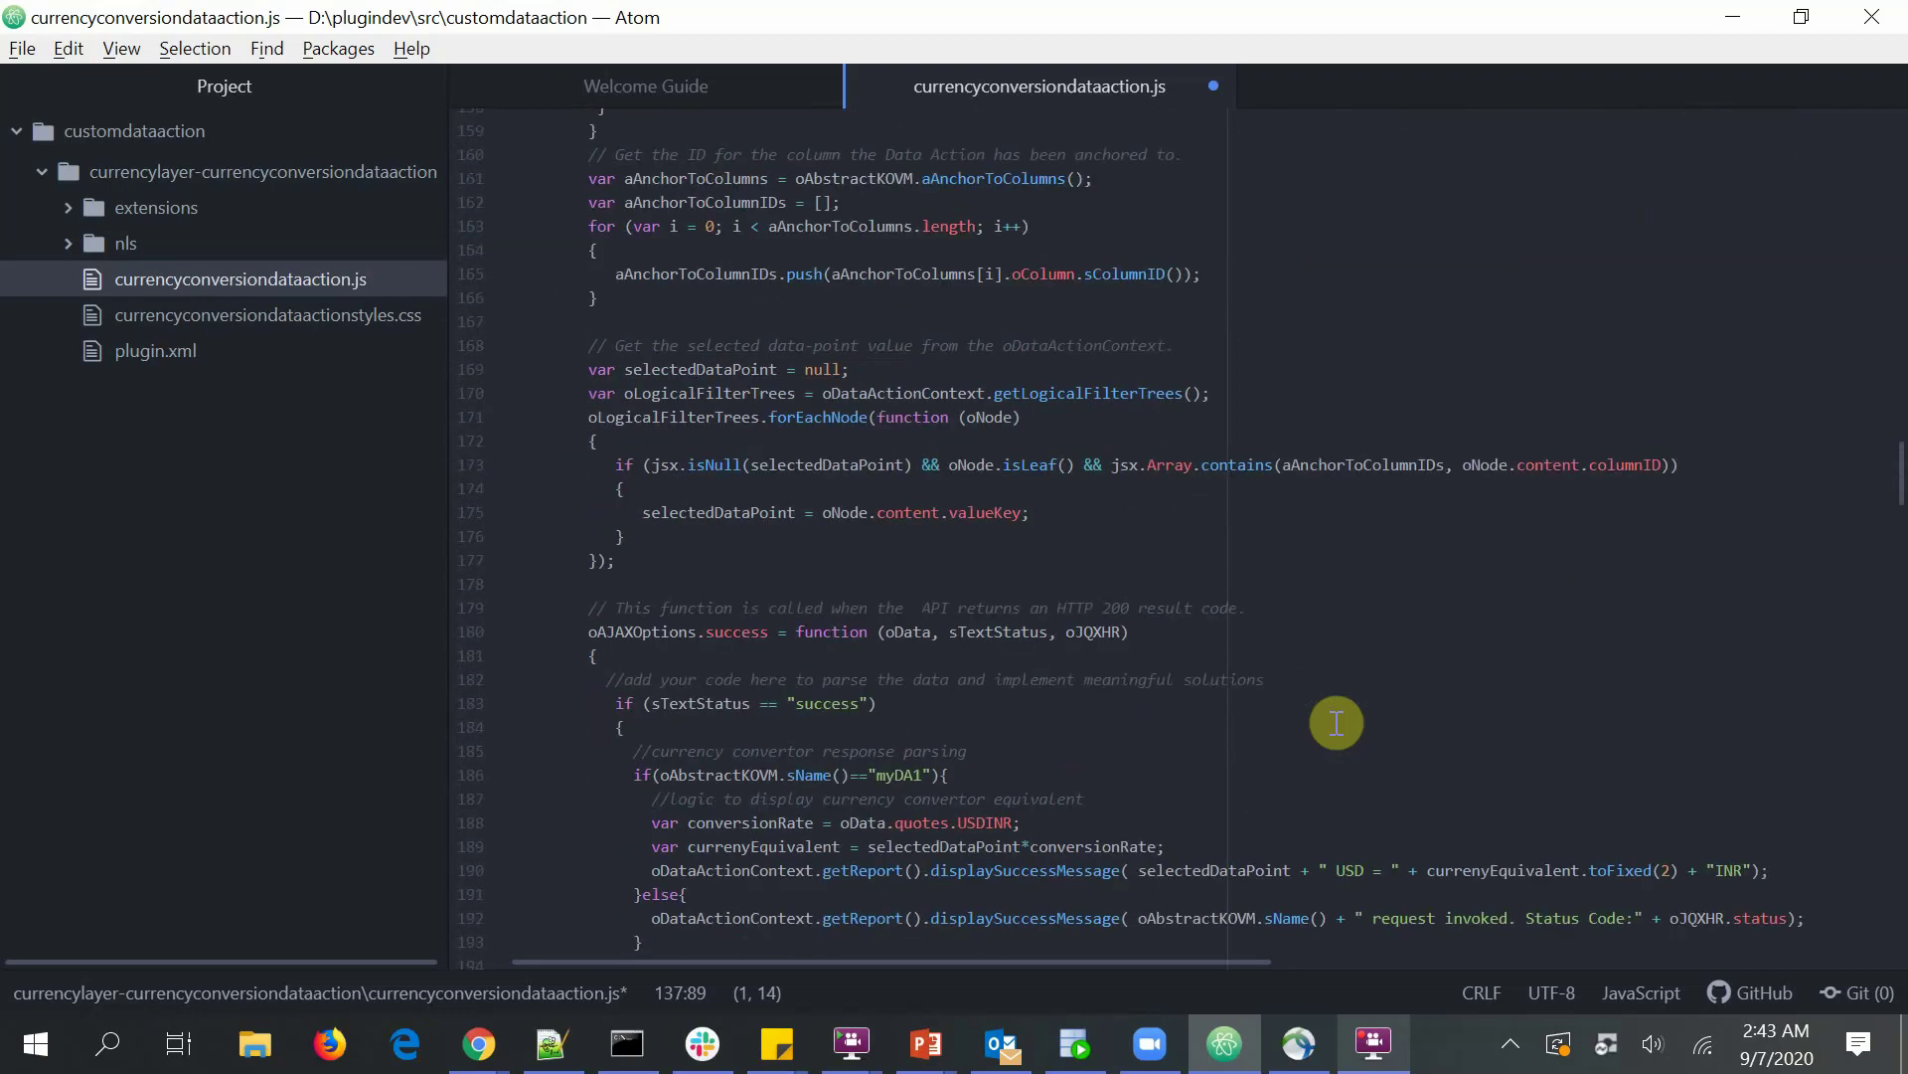
scroll(1337, 722, down, 1)
double_click(736, 566)
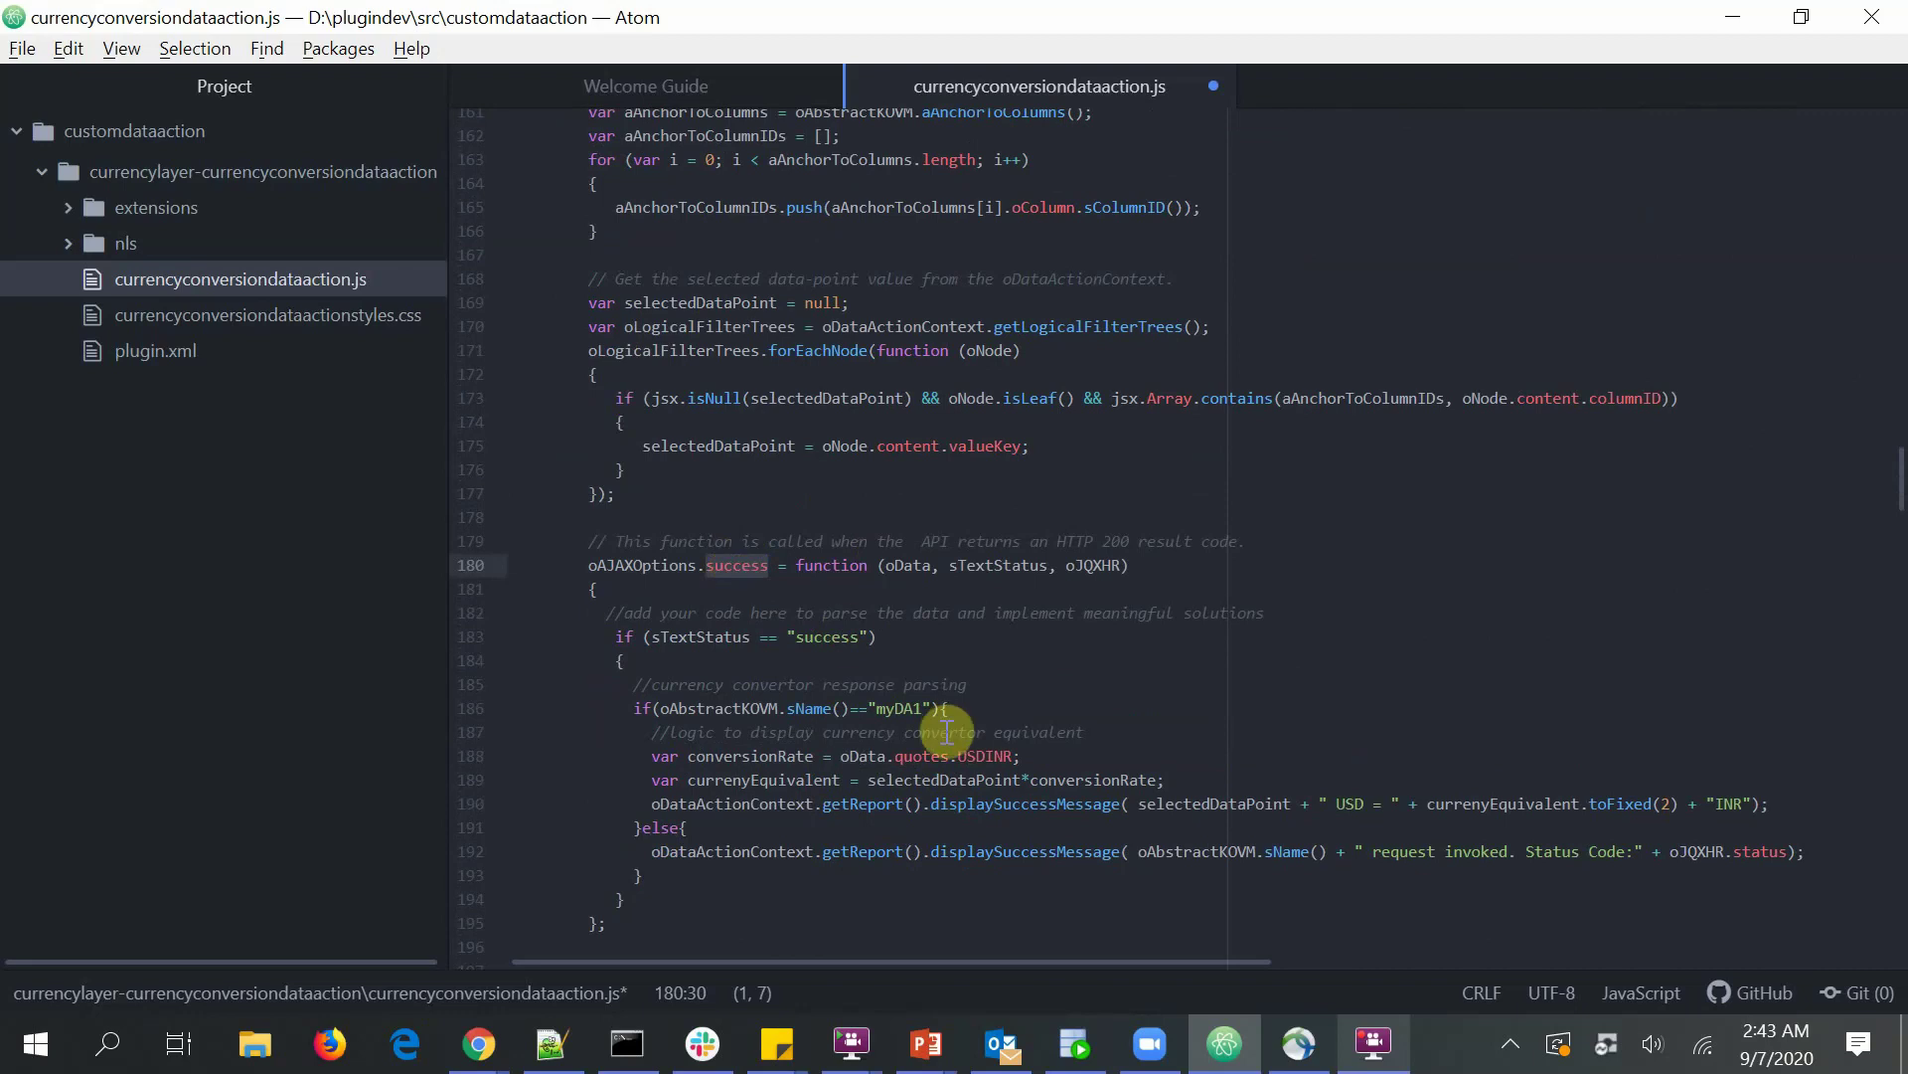
scroll(894, 736, down, 2)
double_click(719, 805)
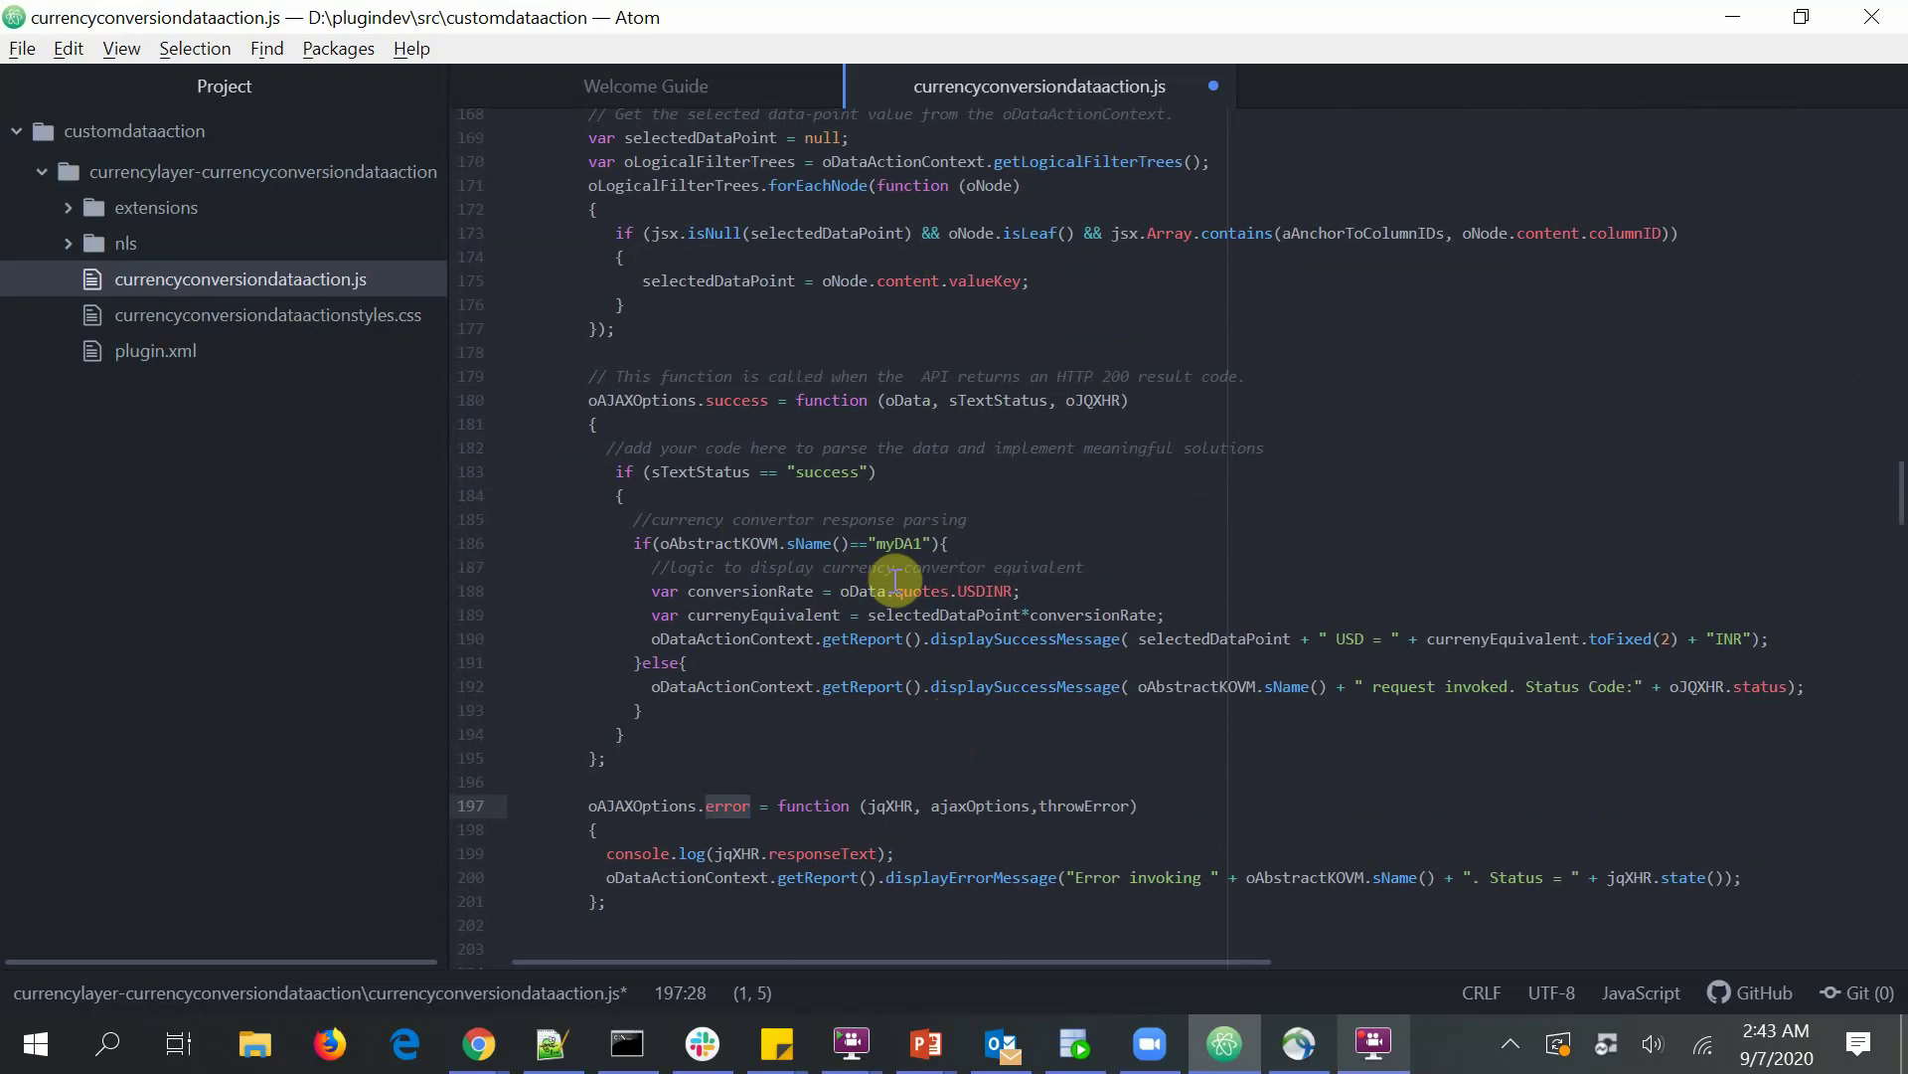
double_click(984, 592)
double_click(1030, 637)
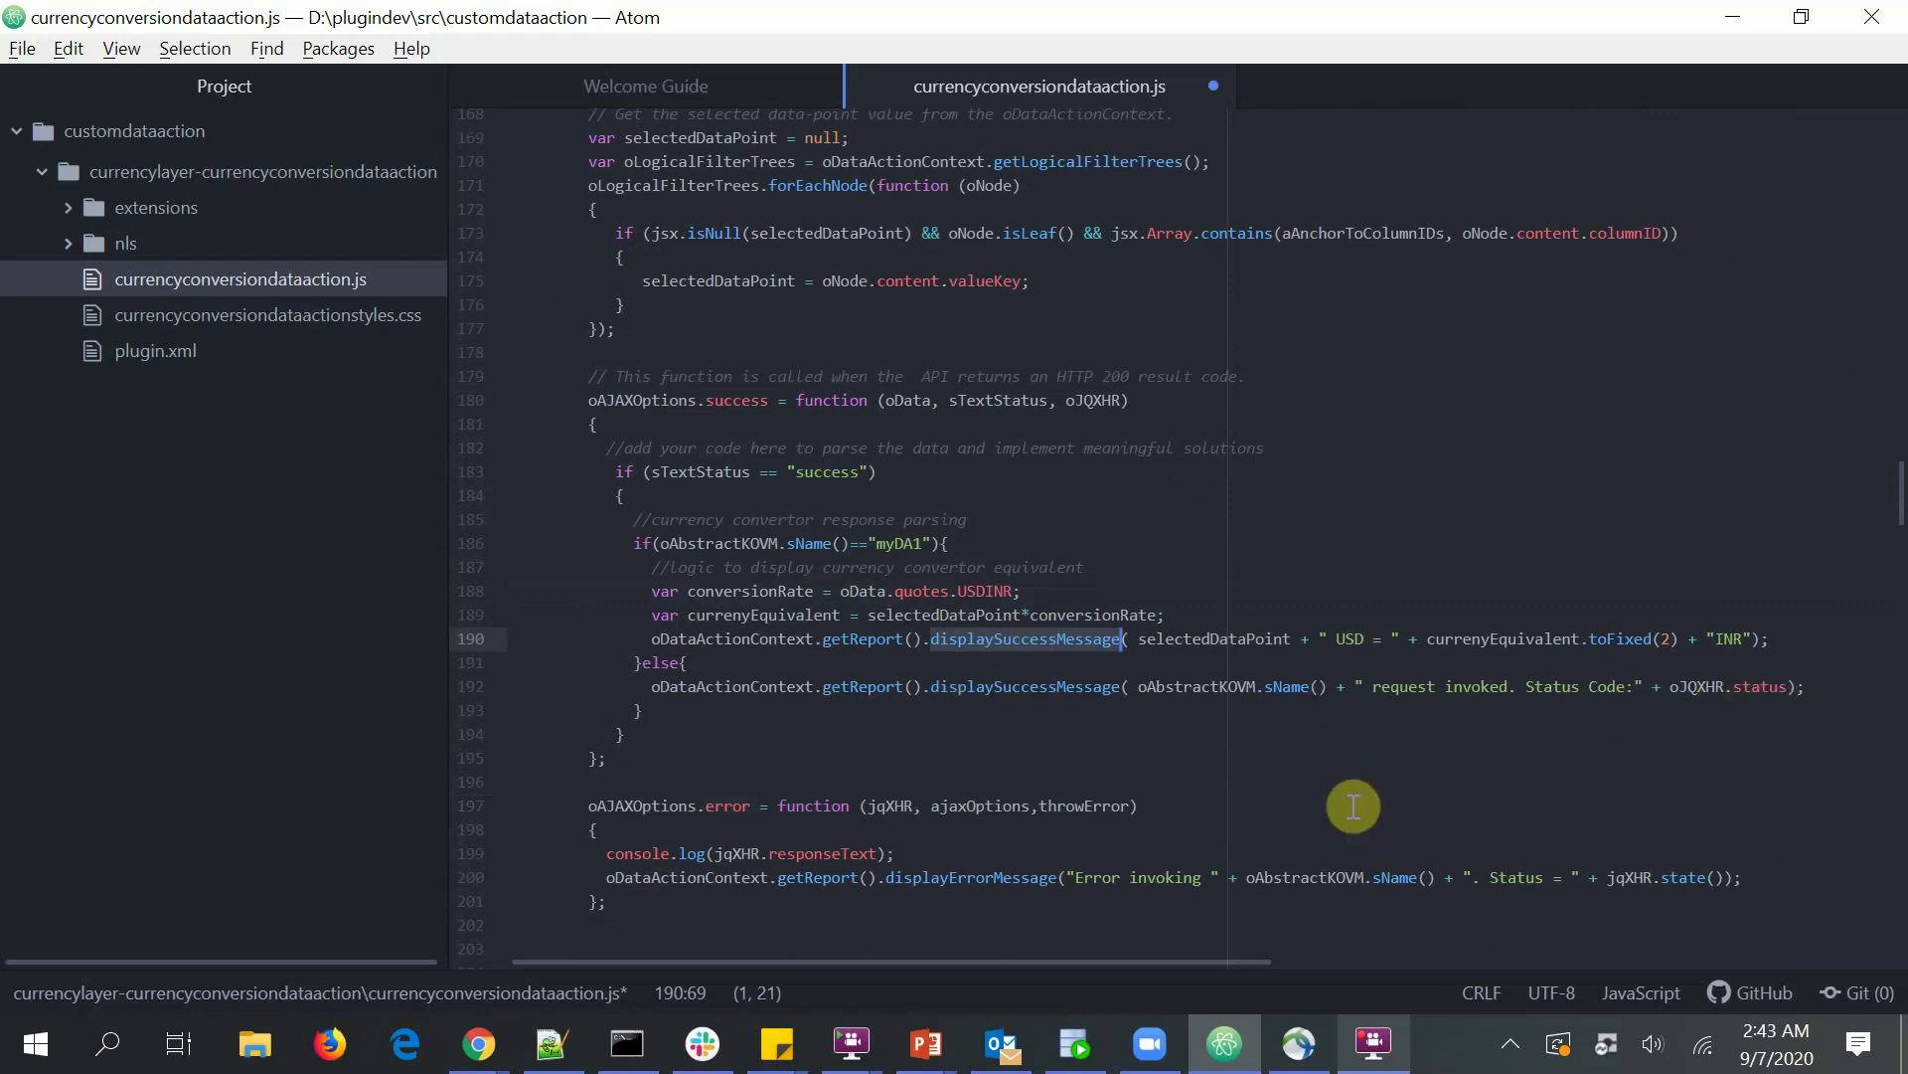
scroll(1201, 839, down, 2)
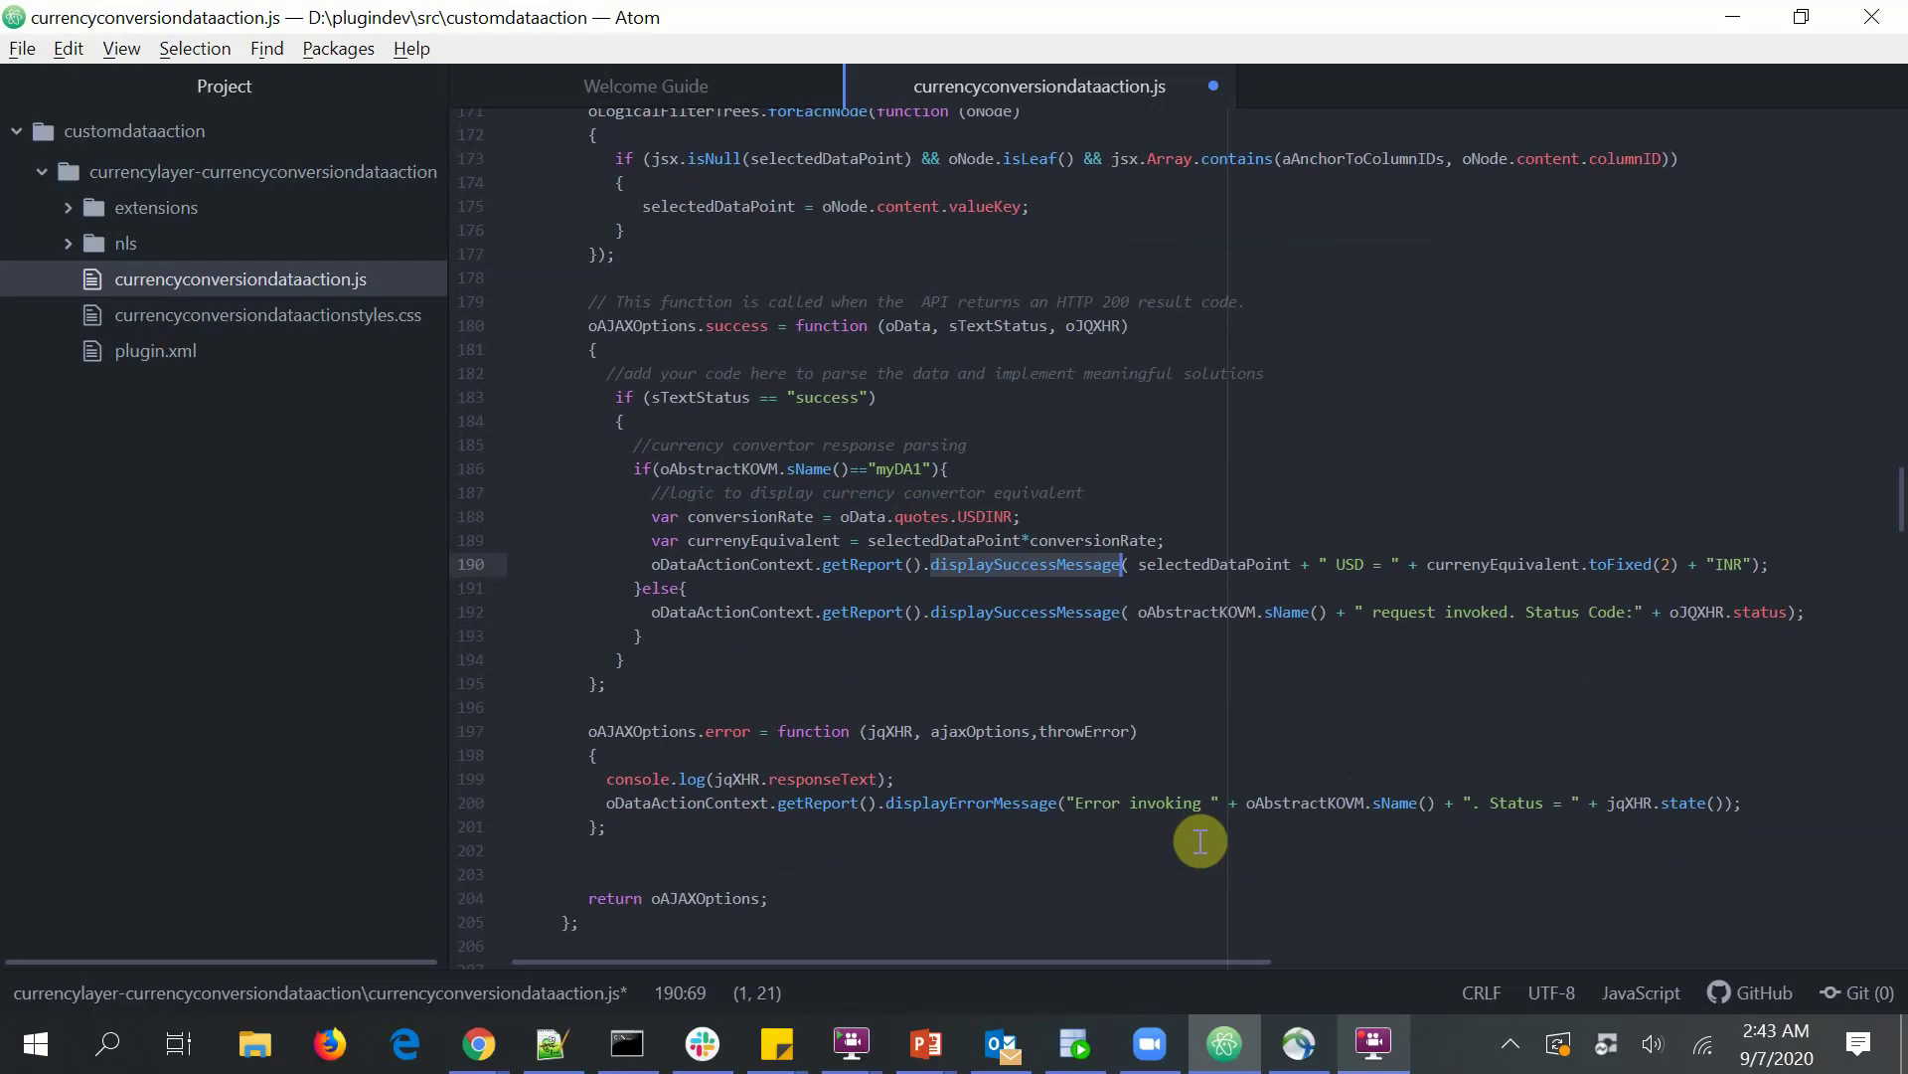
scroll(1201, 839, up, 1)
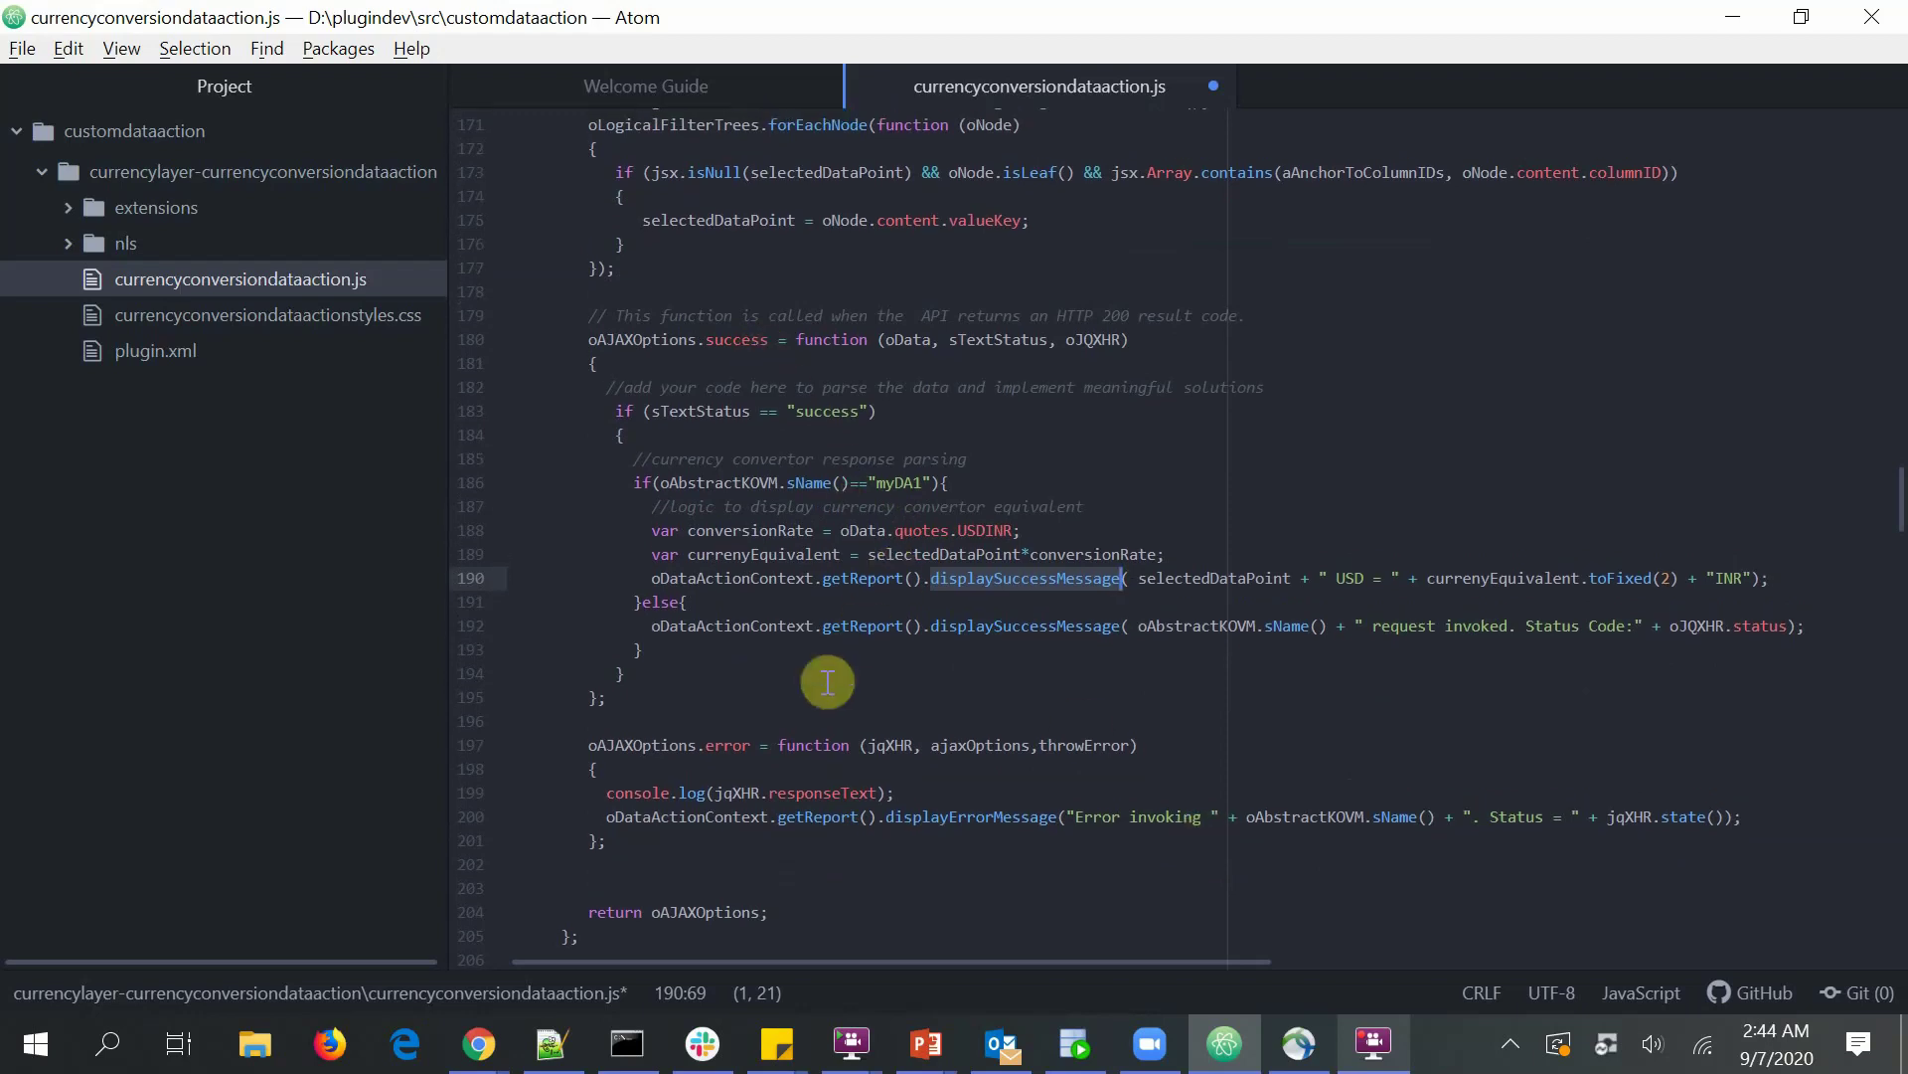
scroll(740, 688, down, 1)
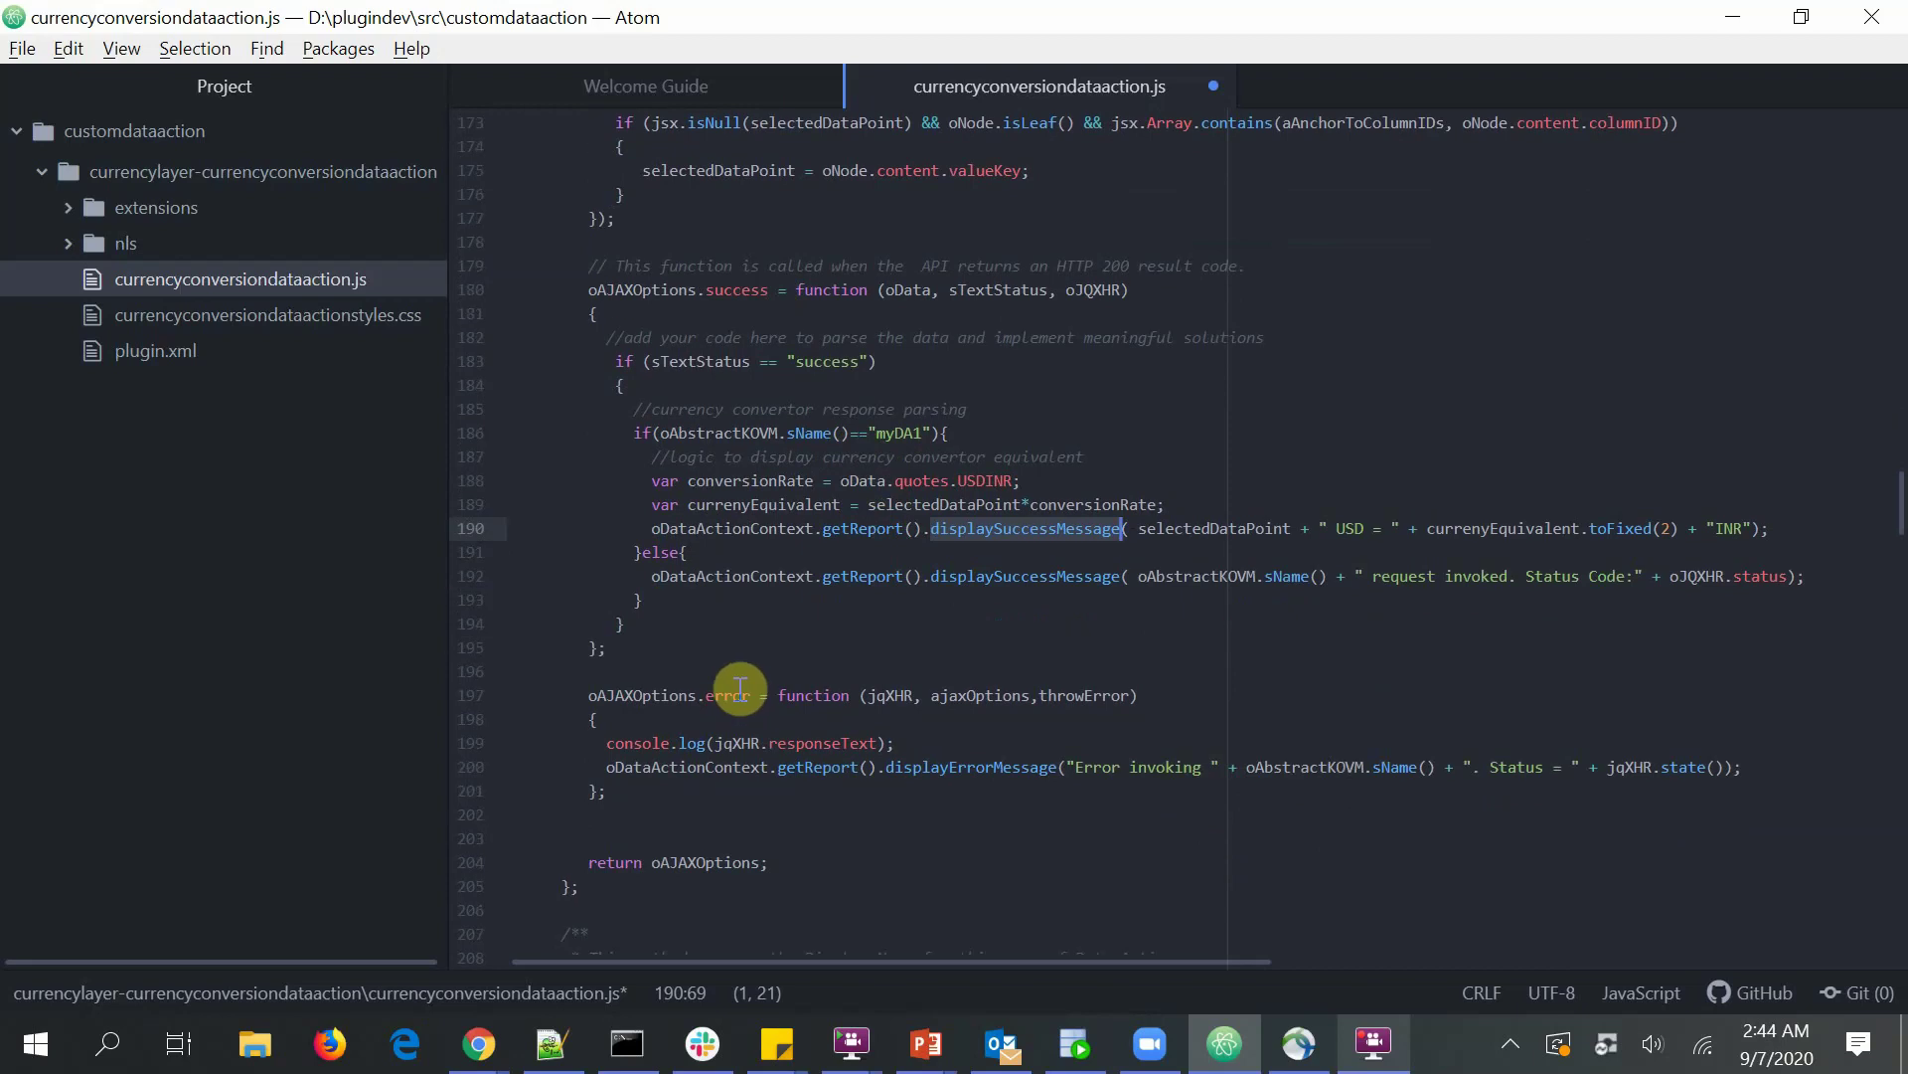